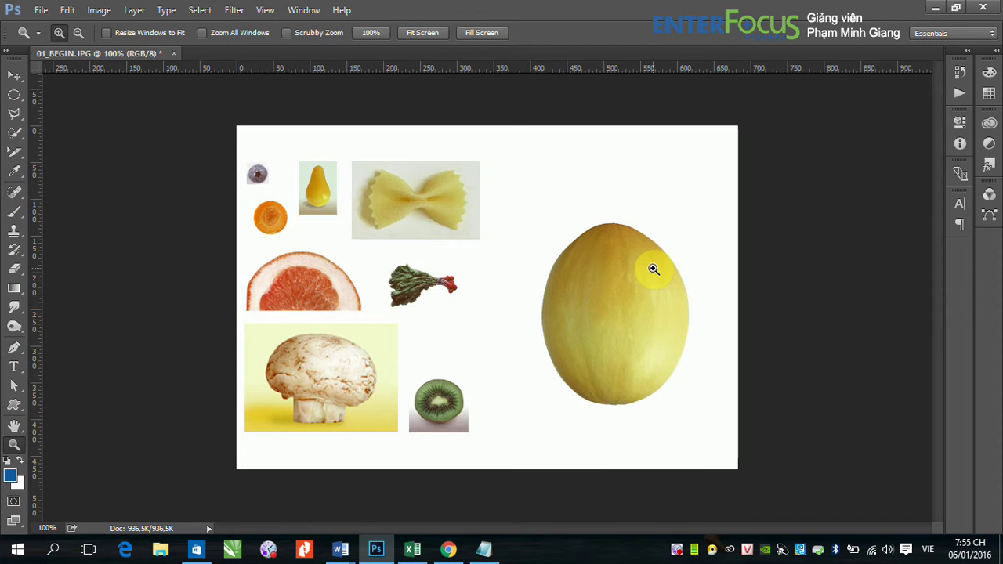
# Open the reference image 01_FINAL.JPG from the Lesson_001 folder.
pyautogui.click(14, 76)
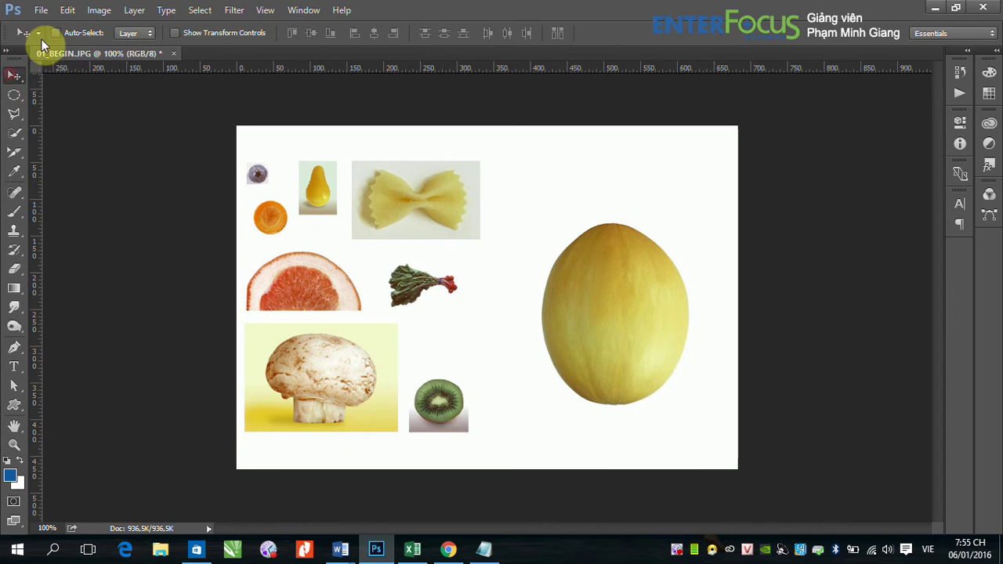
pyautogui.click(43, 14)
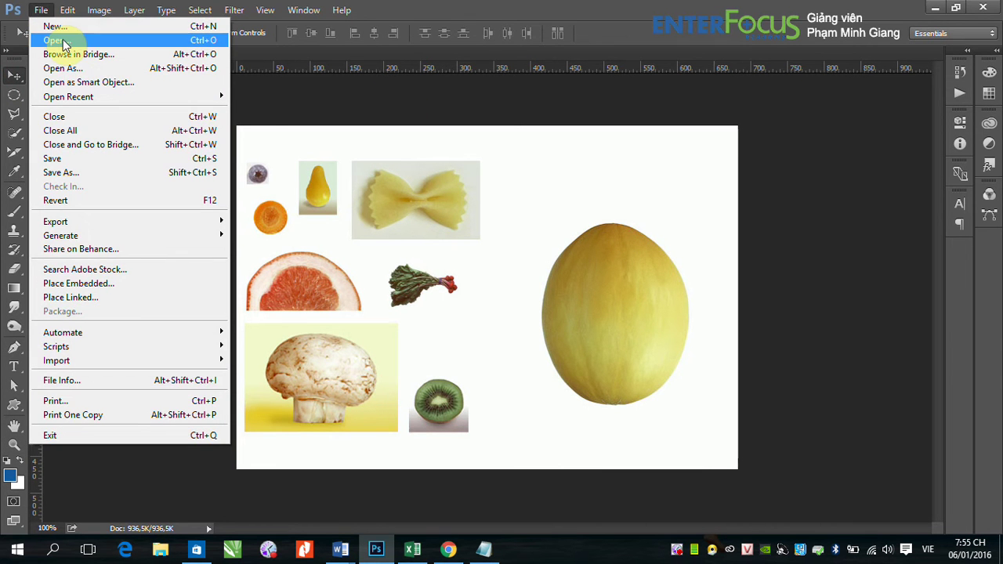
pyautogui.click(62, 40)
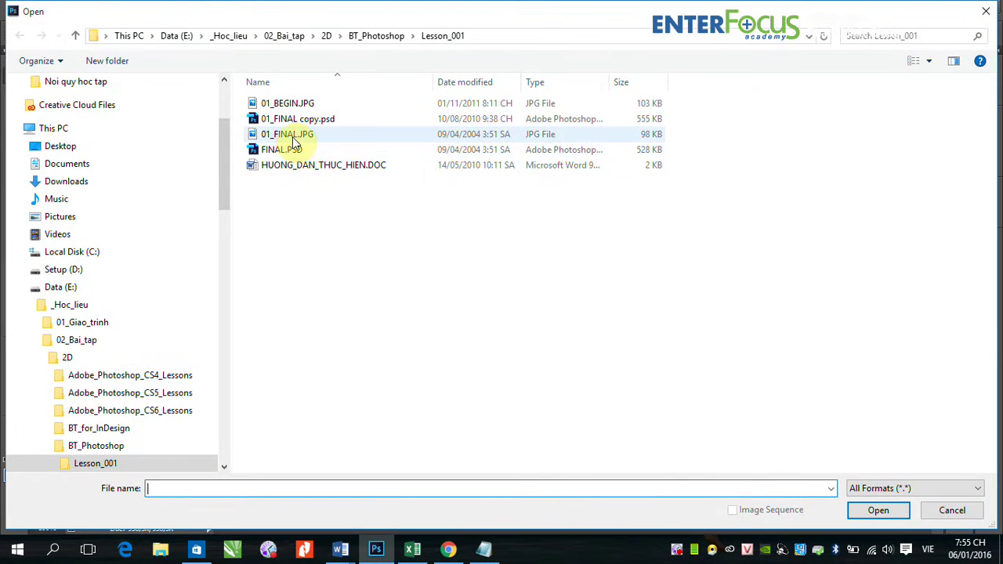
pyautogui.click(294, 137)
pyautogui.click(877, 510)
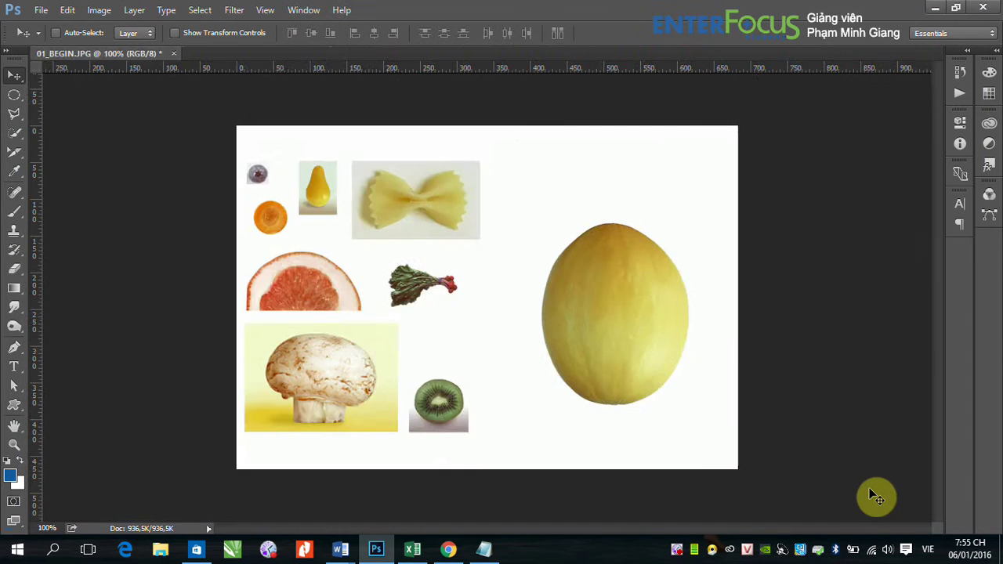
# Arrange the two documents side by side in a 2-up Vertical layout and widen the 01_BEGIN.JPG pane to show its whole image.
pyautogui.click(305, 11)
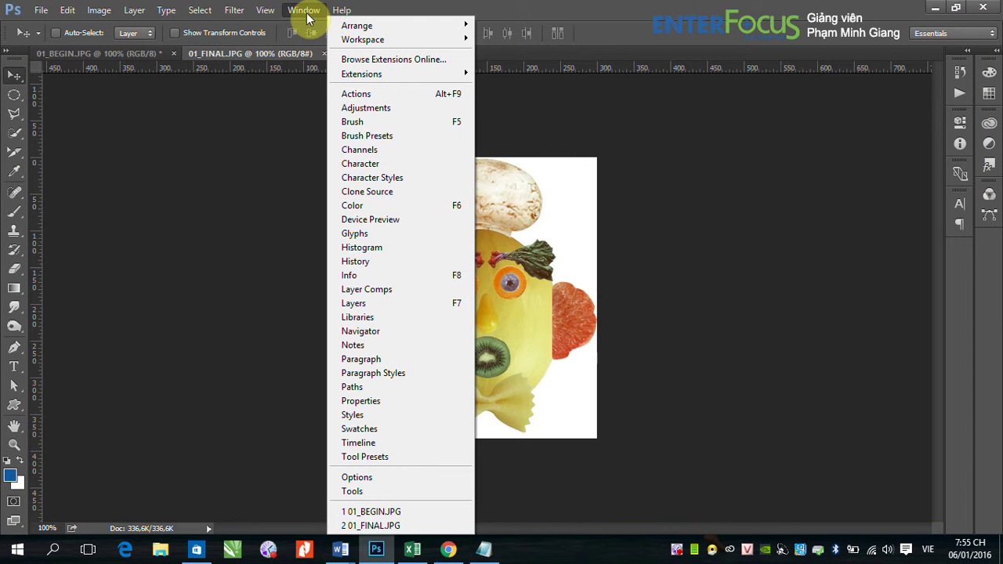
pyautogui.moveTo(466, 26)
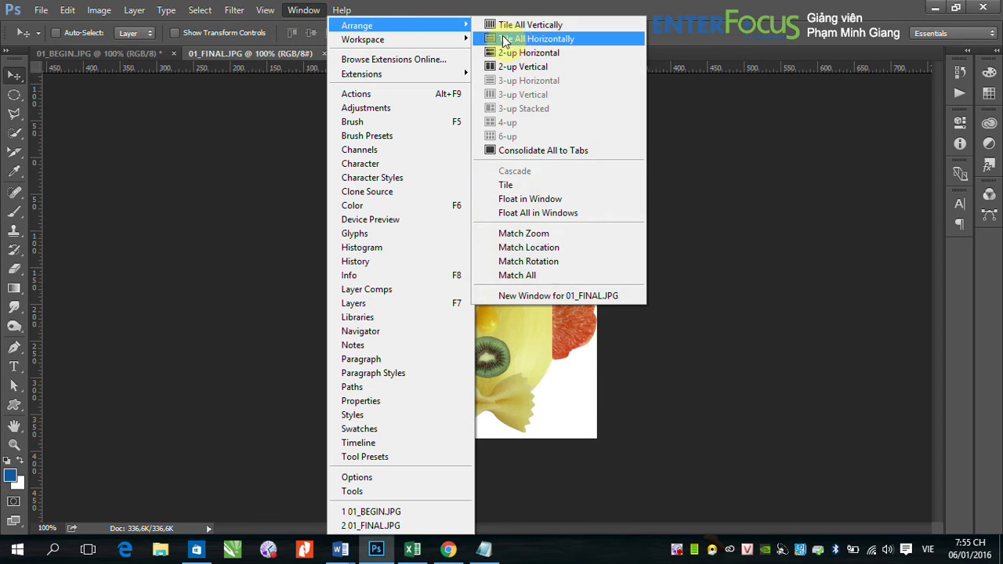
pyautogui.click(536, 71)
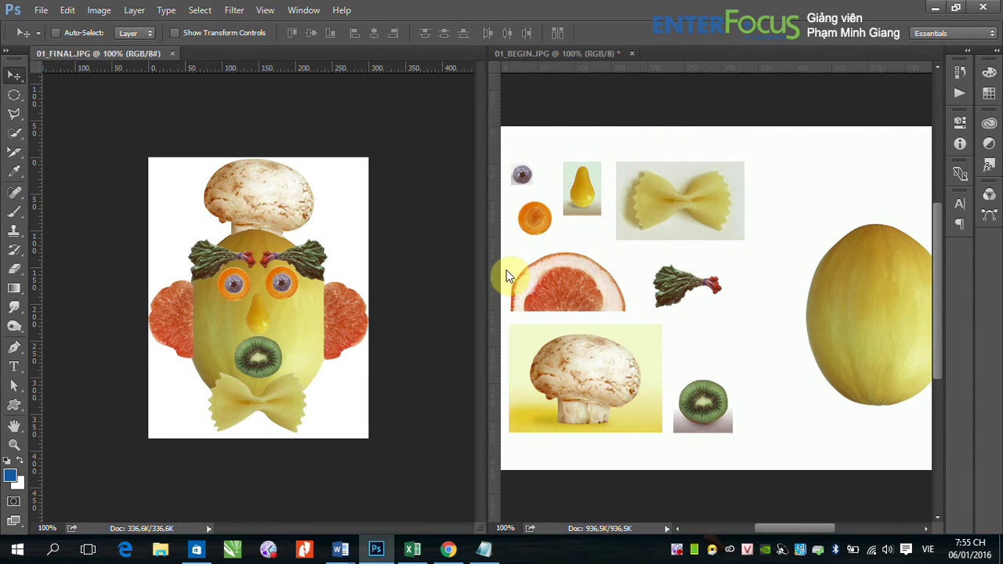
pyautogui.moveTo(488, 269); pyautogui.dragTo(388, 261)
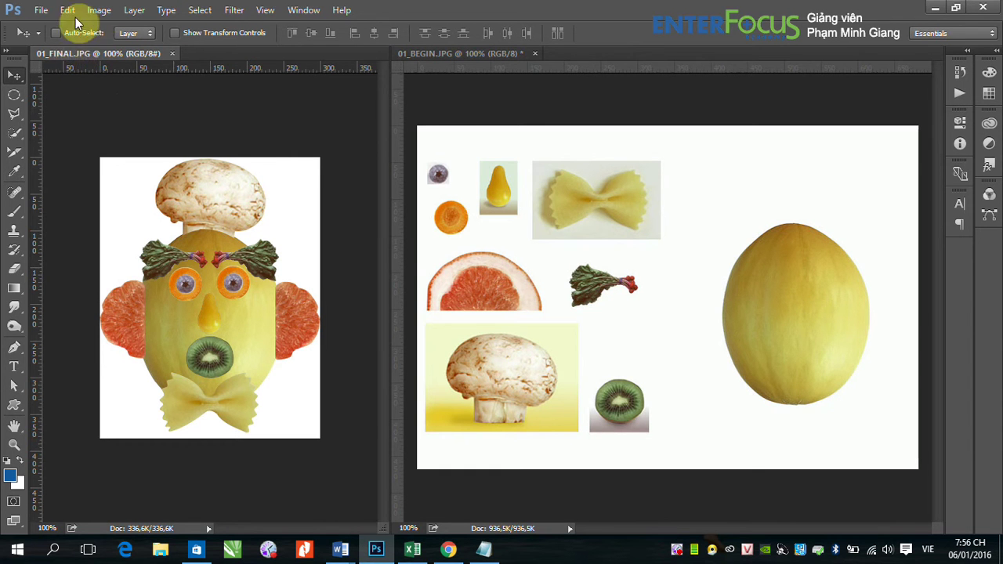
# Duplicate the 01_FINAL.JPG image as "01_FINAL copy" and compare the copy with the original.
pyautogui.click(107, 15)
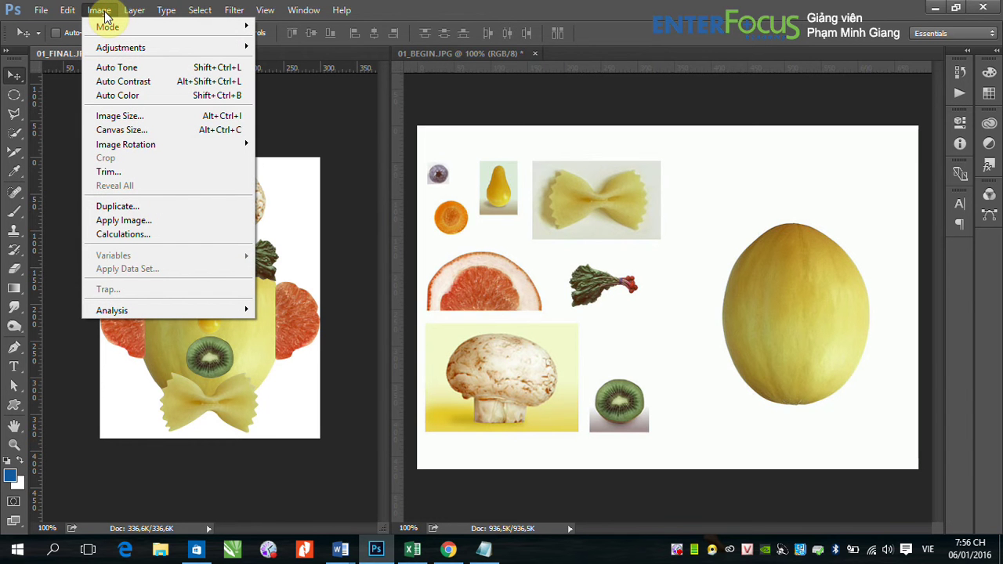
pyautogui.click(130, 207)
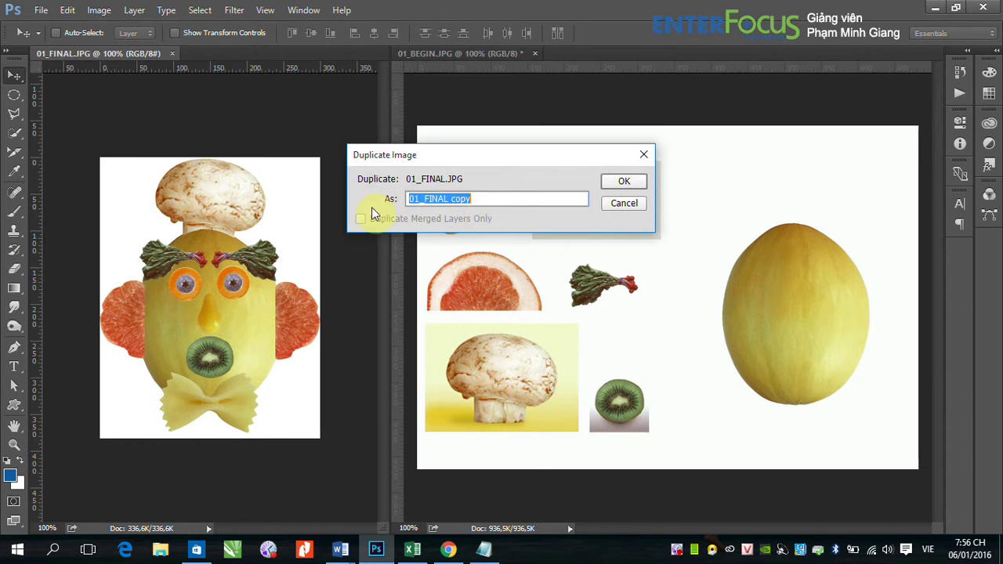
pyautogui.click(617, 188)
pyautogui.click(120, 52)
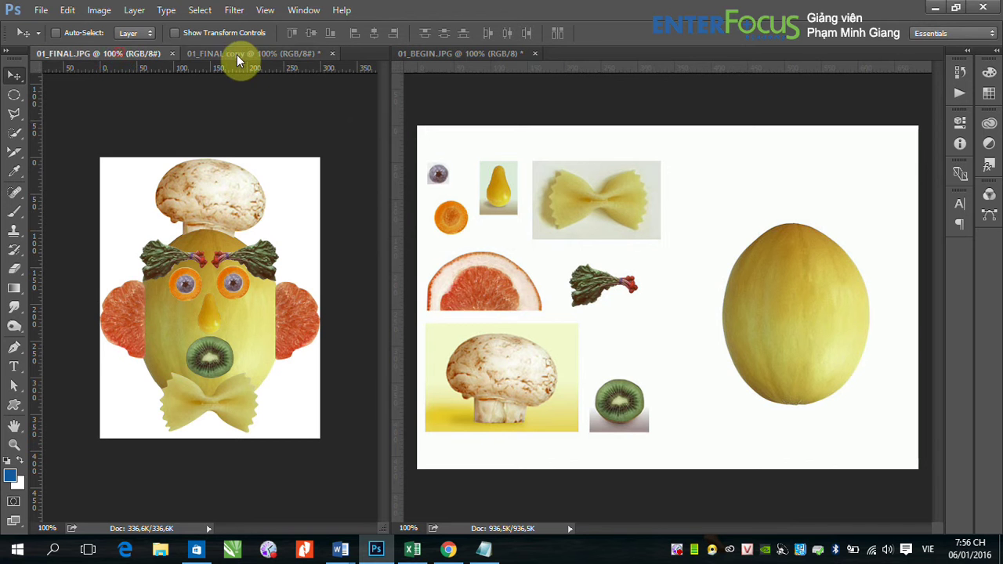
pyautogui.click(240, 54)
pyautogui.click(84, 53)
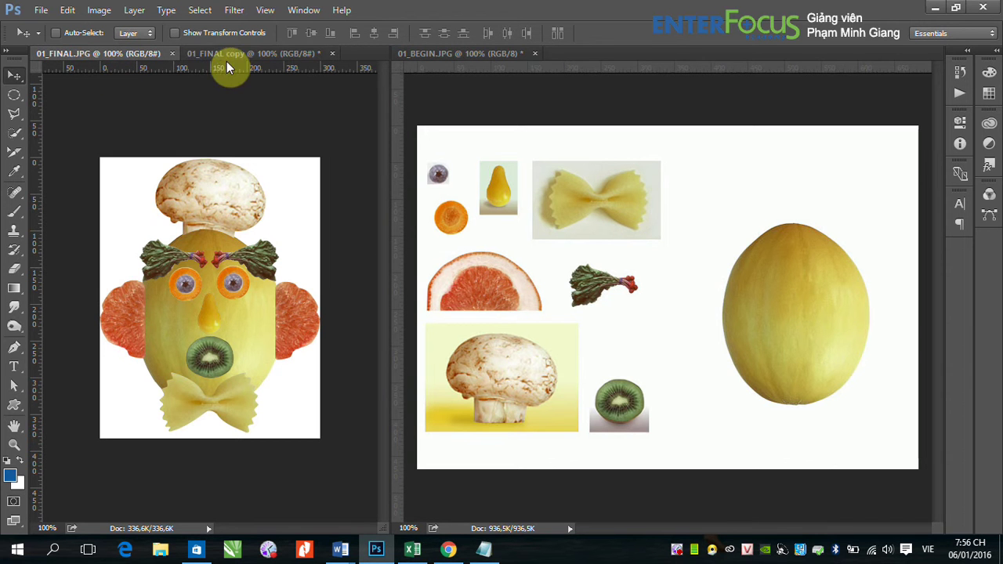
pyautogui.click(222, 55)
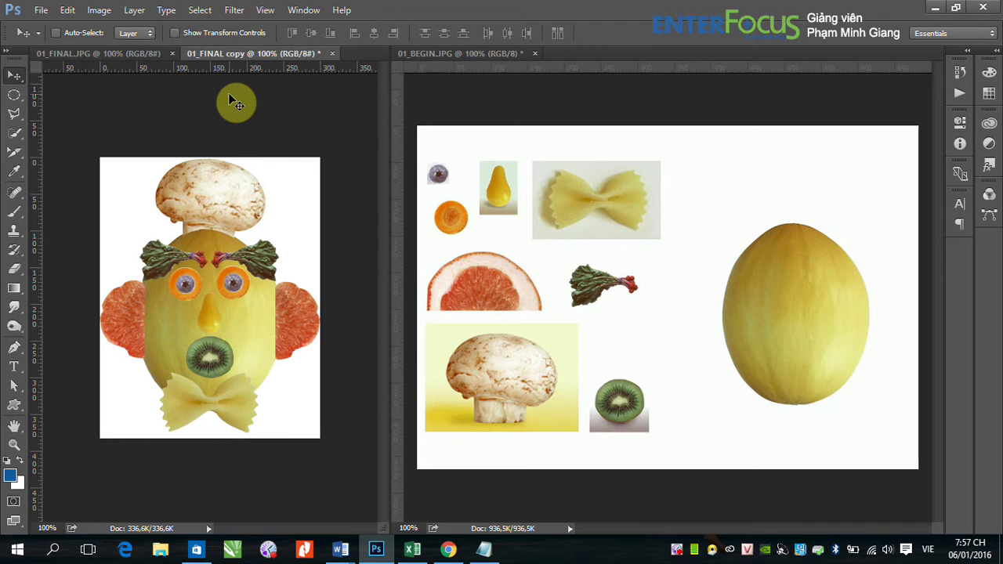
# Fill the whole 01_FINAL copy canvas with White in Normal mode at 100% opacity, keeping that document in front.
pyautogui.click(69, 10)
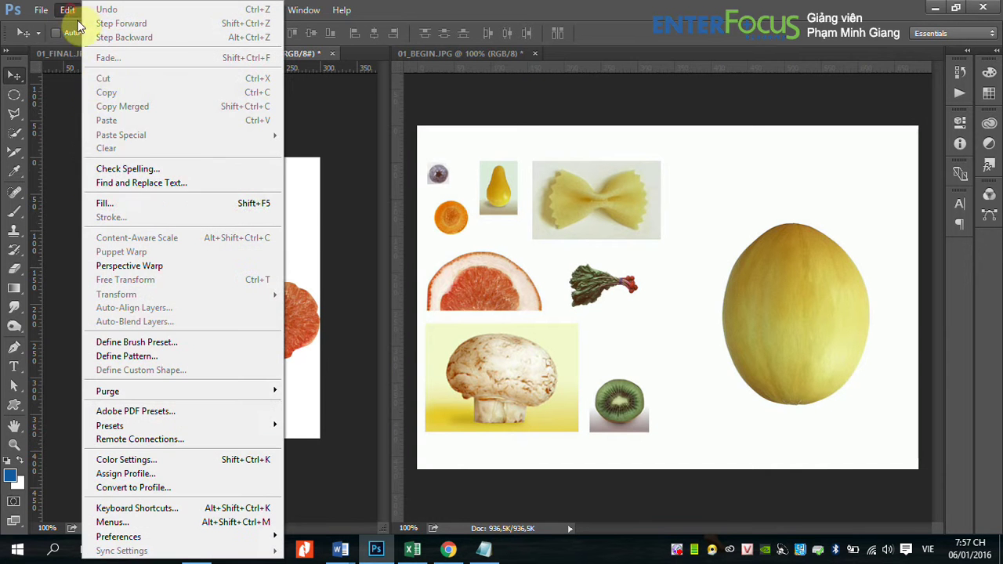
pyautogui.click(135, 201)
pyautogui.click(270, 148)
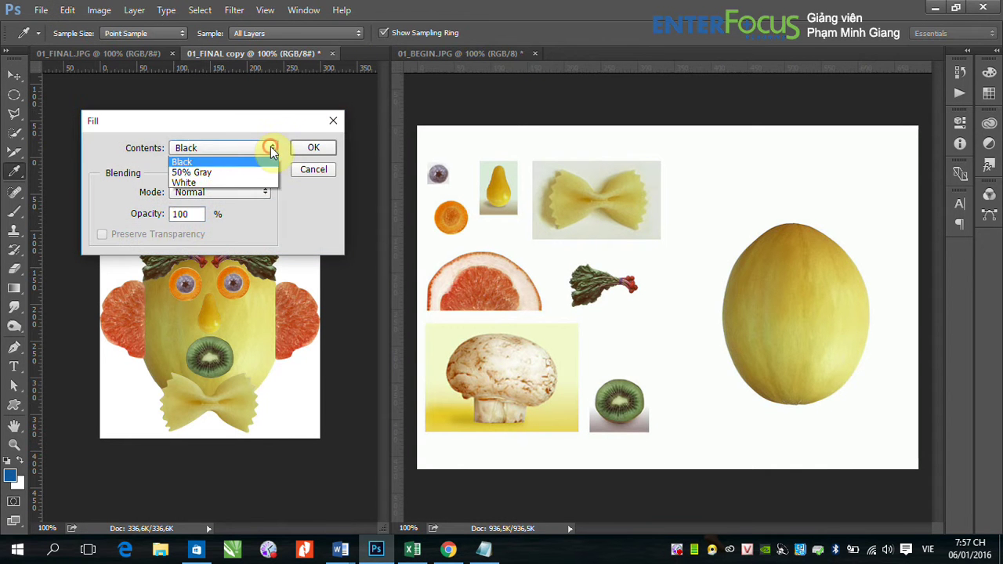
pyautogui.click(206, 266)
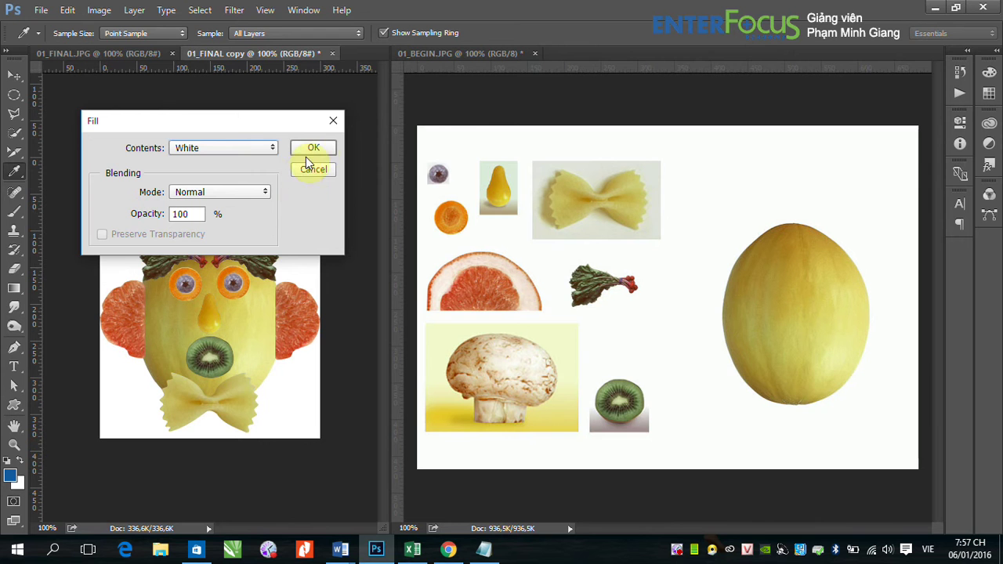
pyautogui.click(314, 148)
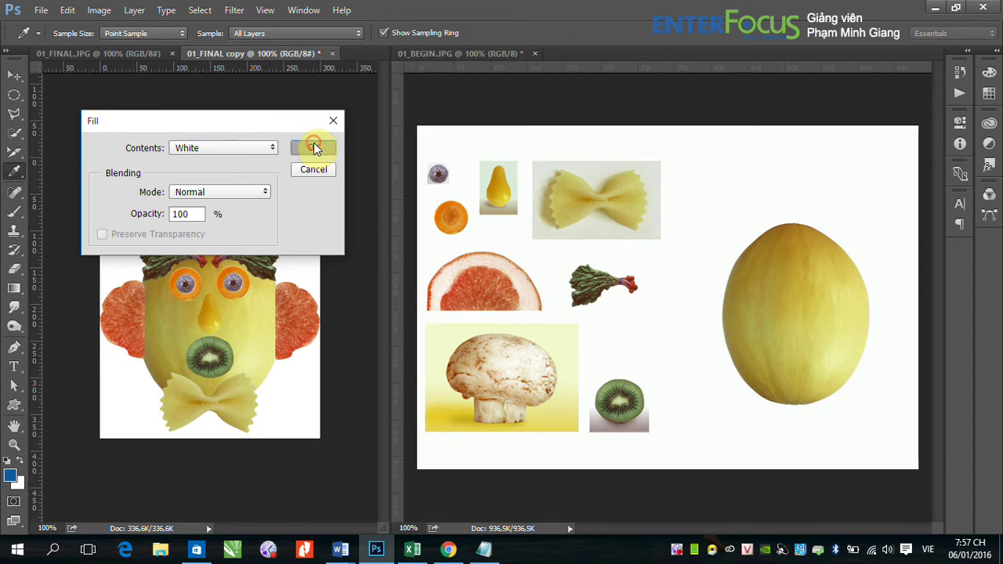
pyautogui.press('v')
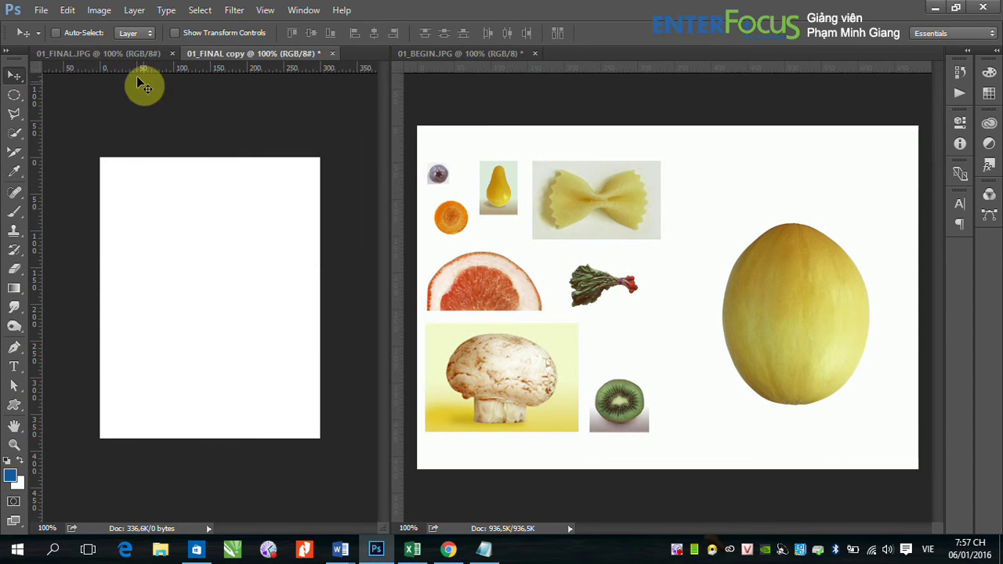
pyautogui.click(124, 54)
pyautogui.click(241, 55)
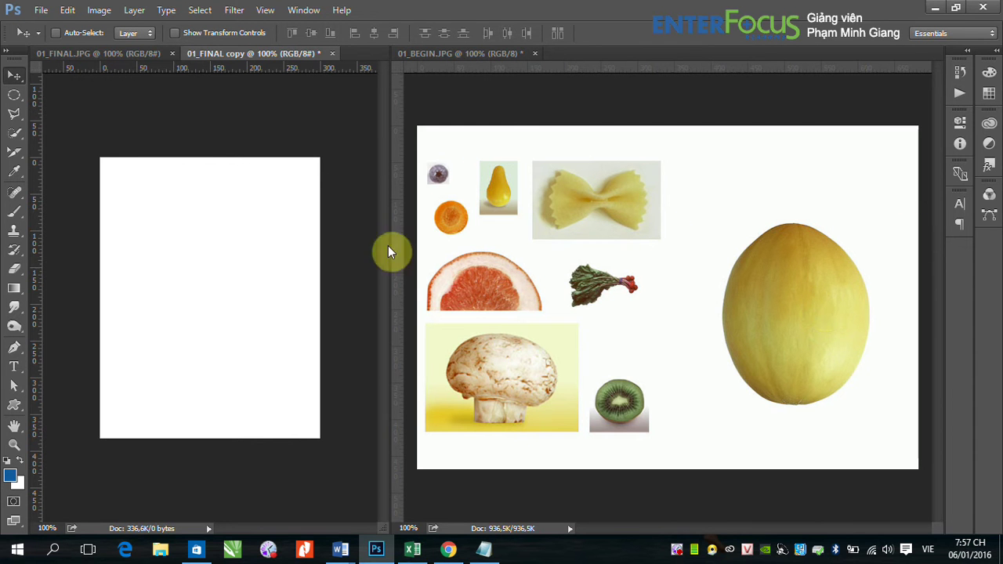
# Try selecting the melon in 01_BEGIN.JPG with the Quick Selection tool, and clear the selection.
pyautogui.click(12, 98)
pyautogui.click(45, 108)
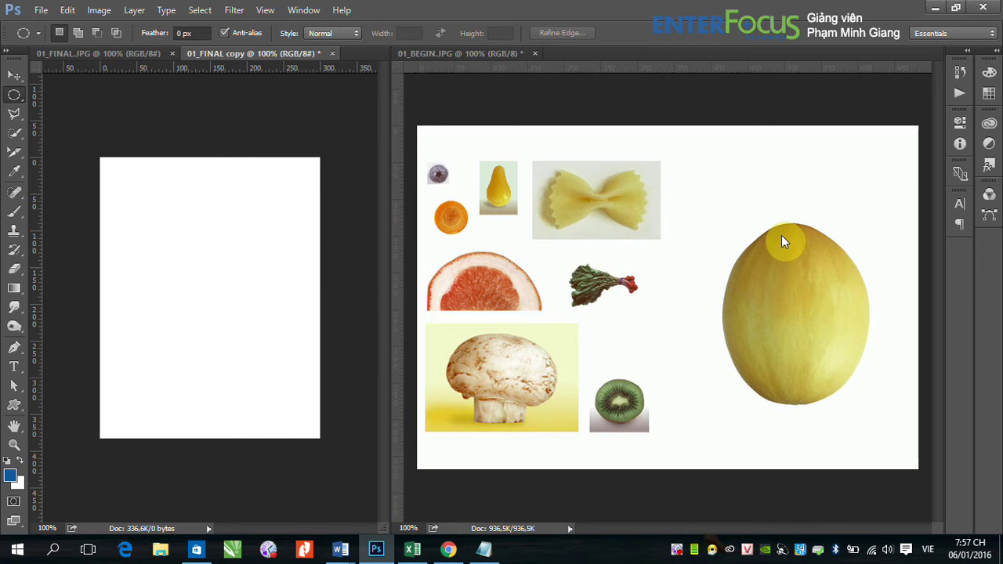
pyautogui.moveTo(15, 132); pyautogui.dragTo(60, 132)
pyautogui.click(768, 267)
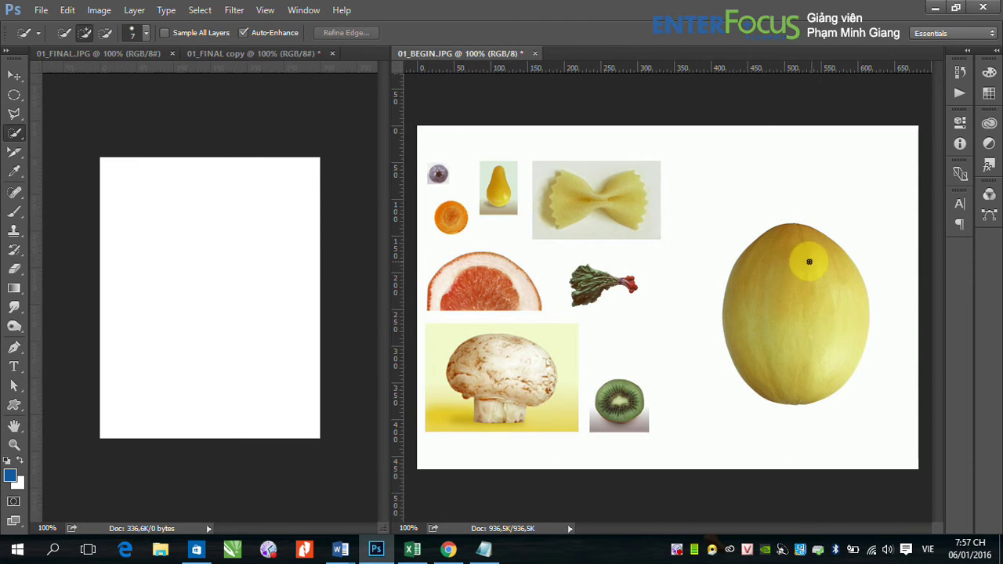
pyautogui.click(768, 266)
pyautogui.click(833, 266)
pyautogui.moveTo(835, 348)
pyautogui.mouseDown()
pyautogui.moveTo(760, 347)
pyautogui.moveTo(833, 399)
pyautogui.mouseUp()
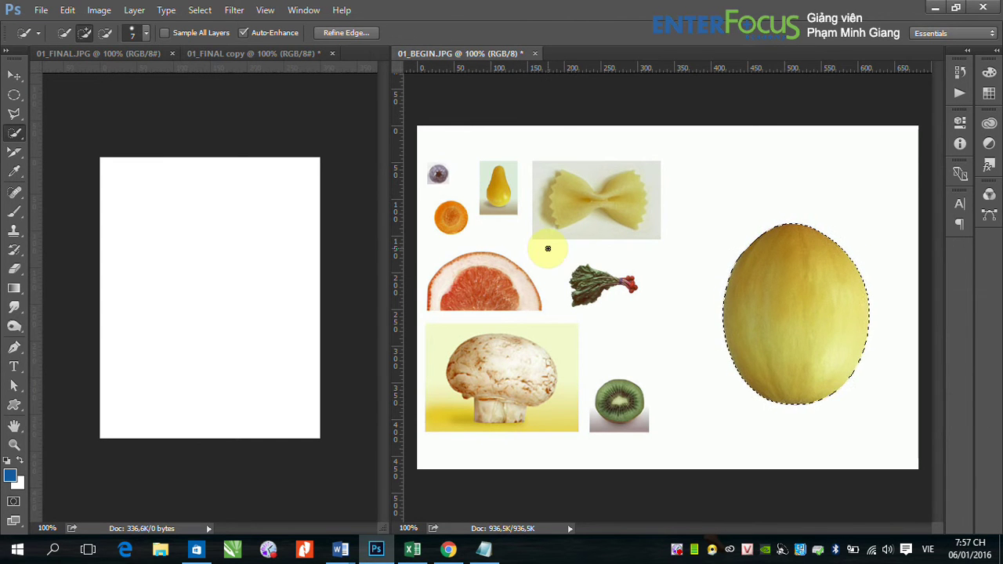
pyautogui.hotkey('ctrl', 'd')
# Try outlining the melon's edge with the Magnetic Lasso tool, and clear the selection.
pyautogui.click(15, 117)
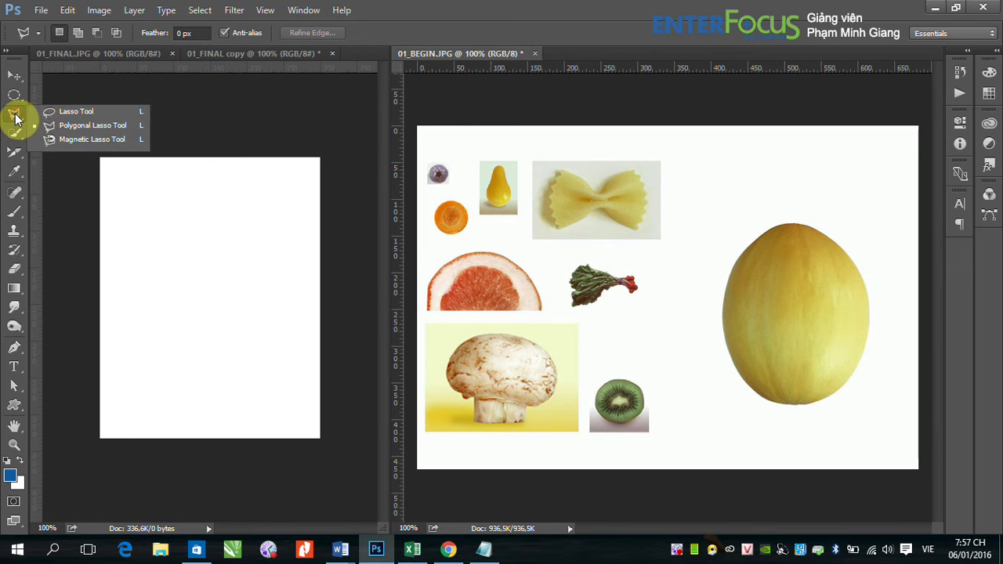
pyautogui.click(79, 139)
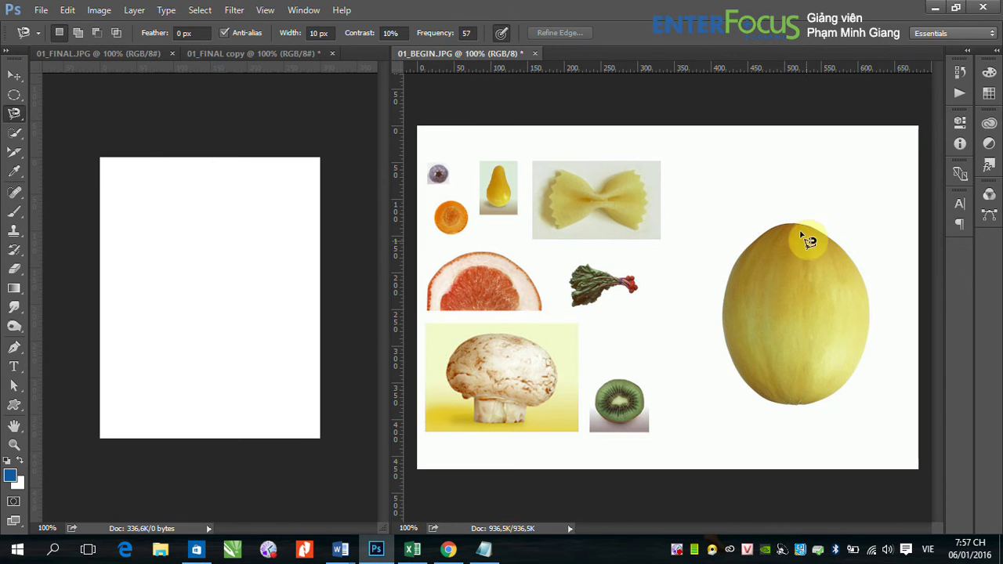
pyautogui.click(796, 225)
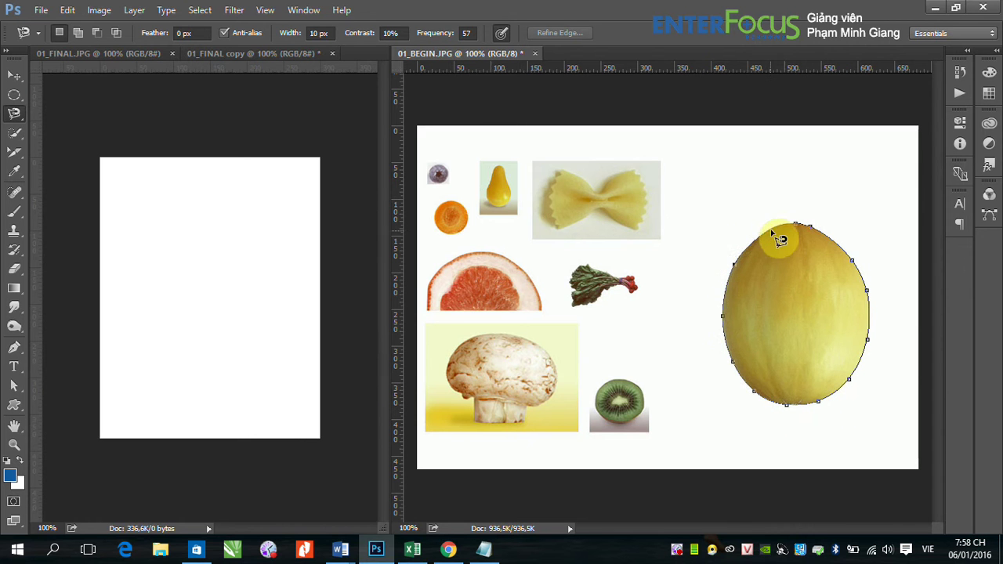
pyautogui.click(805, 229)
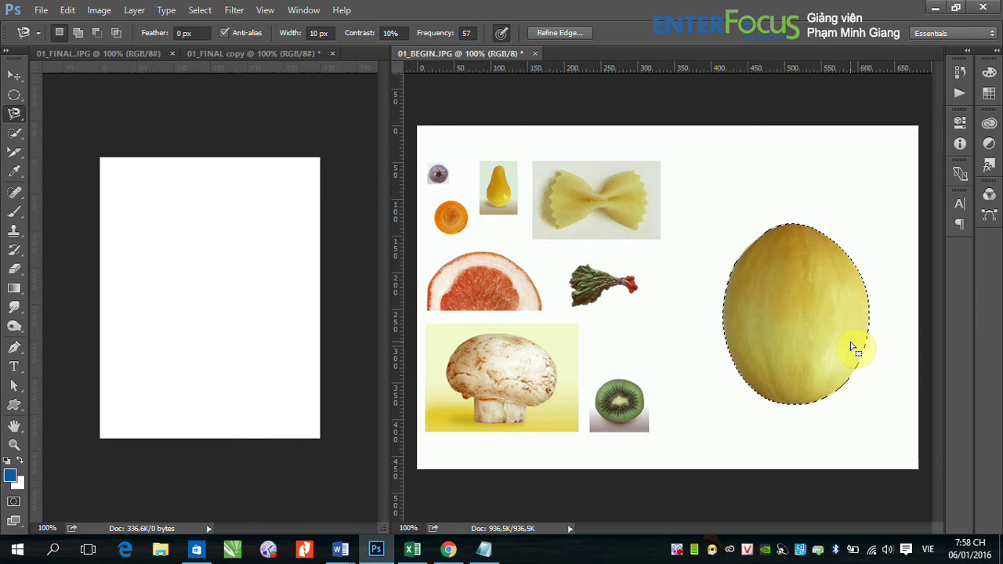
pyautogui.hotkey('ctrl', 'd')
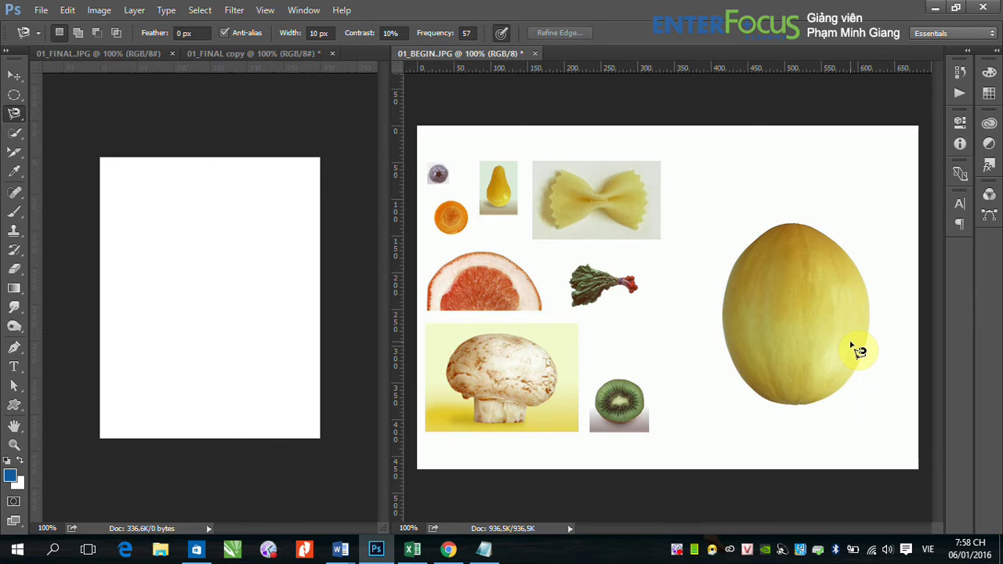
# Draw an elliptical selection of about 235 by 297 px loosely around the melon in 01_BEGIN.JPG.
pyautogui.click(14, 95)
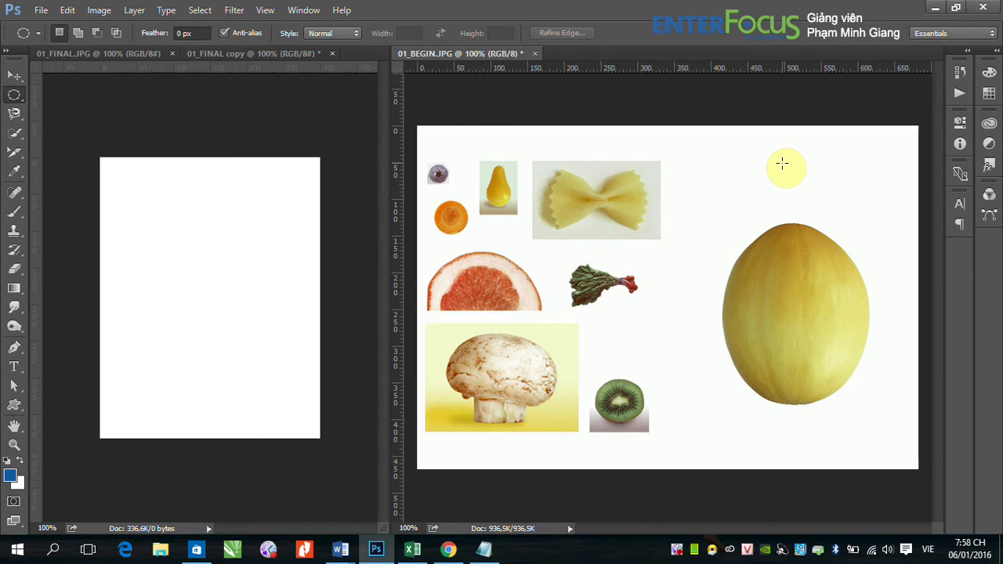
pyautogui.moveTo(710, 207); pyautogui.dragTo(883, 425)
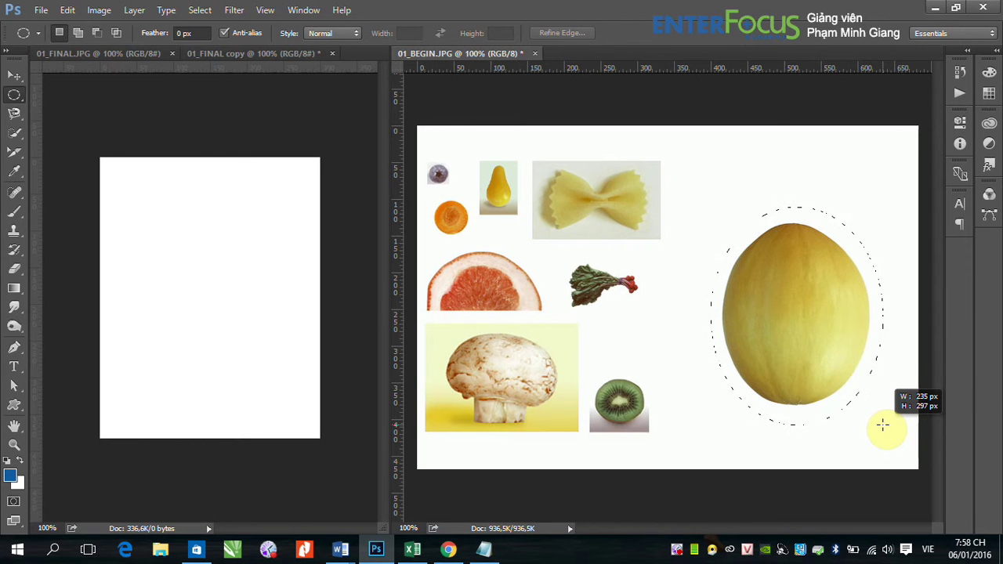
pyautogui.moveTo(883, 424); pyautogui.dragTo(883, 425)
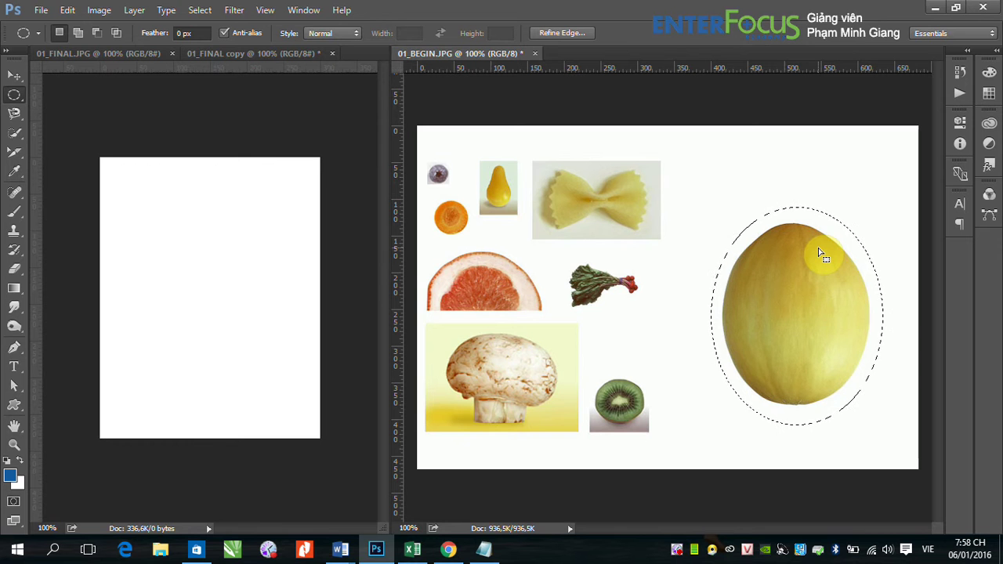
# Subtract the white background around the melon from the elliptical selection with the Magic Wand tool.
pyautogui.click(14, 114)
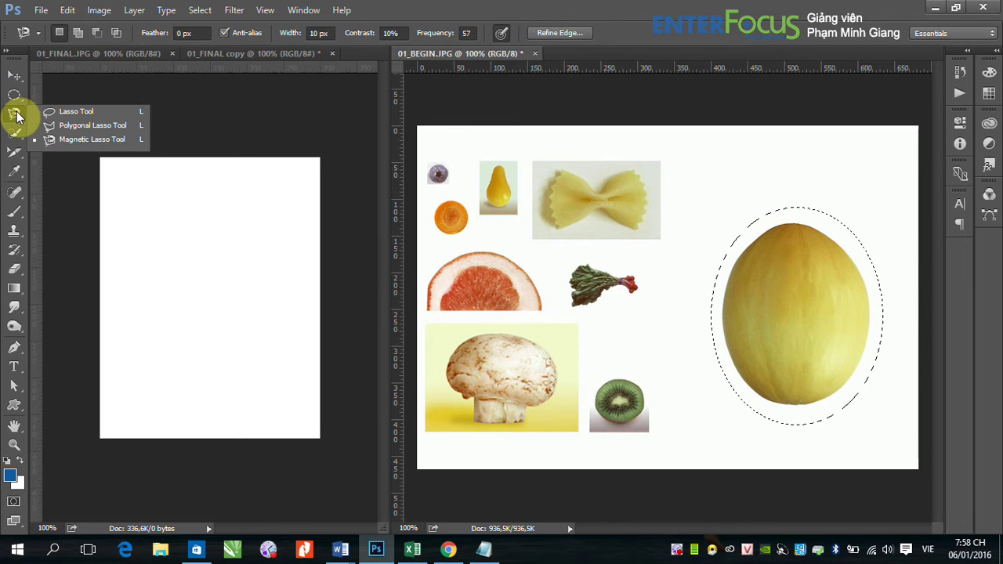
pyautogui.moveTo(15, 133); pyautogui.dragTo(65, 154)
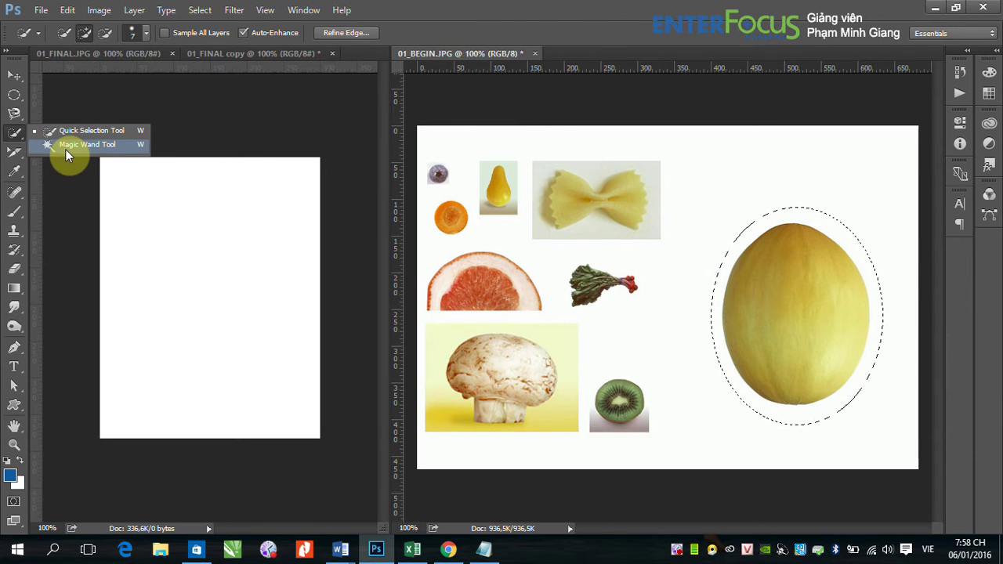
pyautogui.click(65, 153)
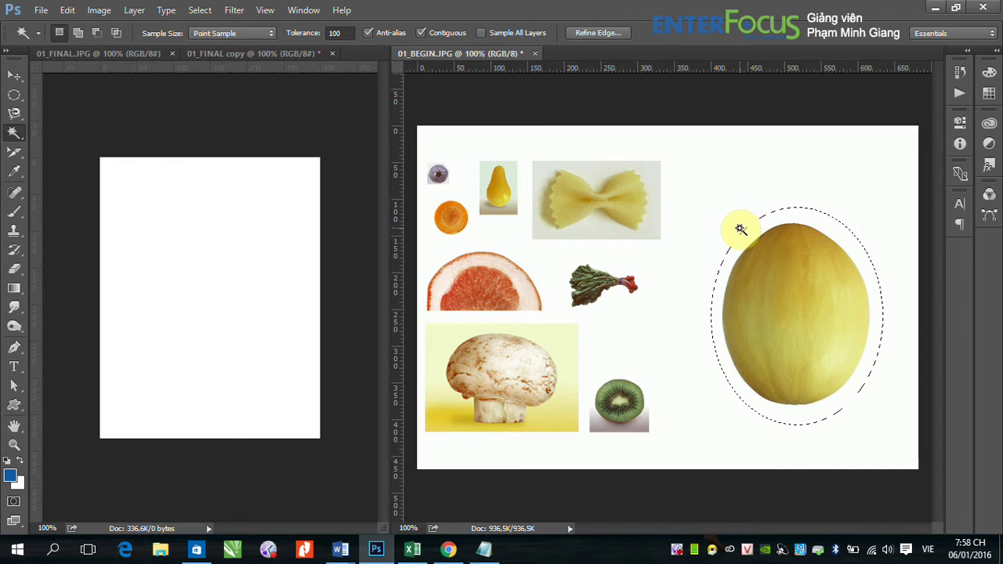
pyautogui.press('alt')
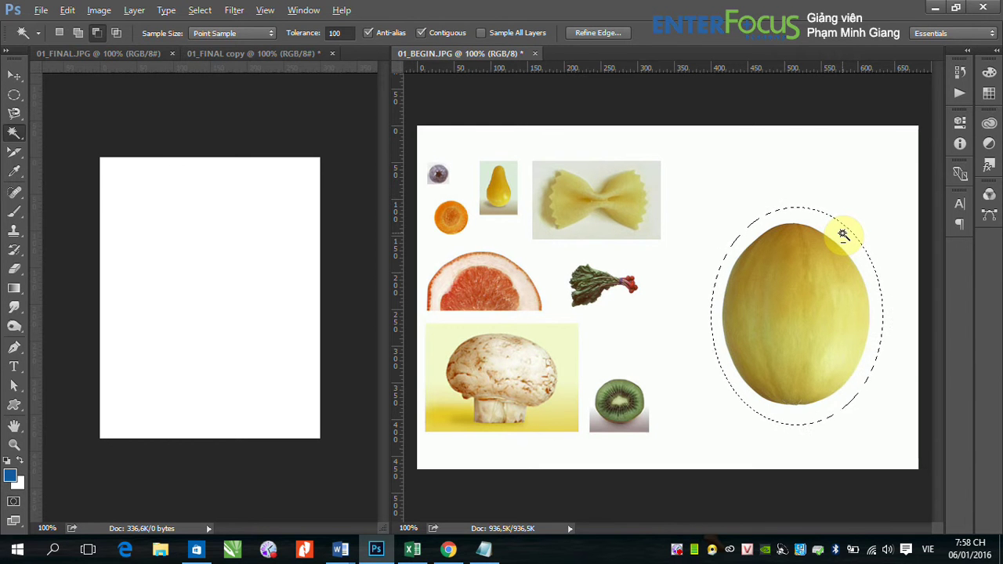
pyautogui.keyDown('alt'); pyautogui.click(842, 234); pyautogui.keyUp('alt')
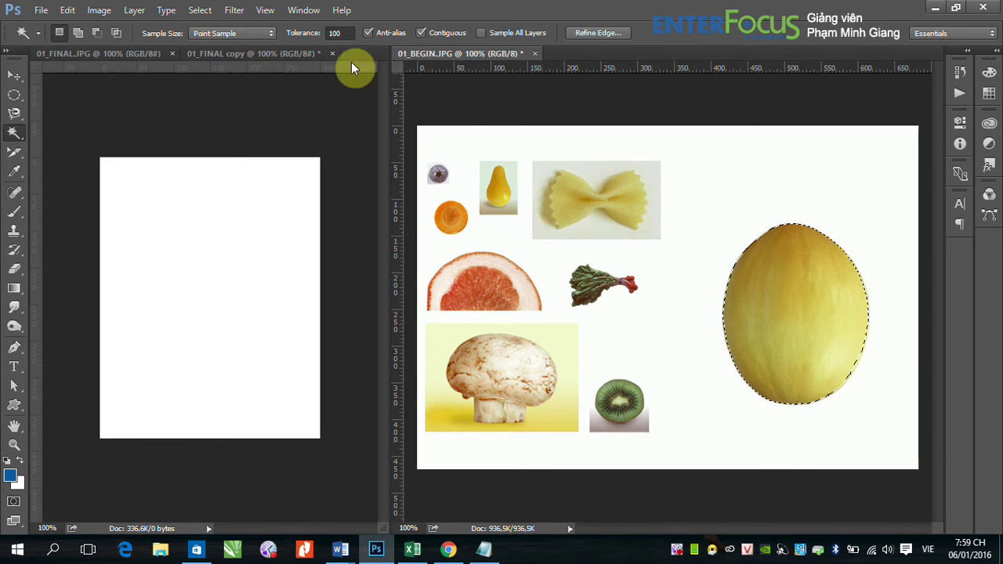
# Copy the selected melon from 01_BEGIN.JPG into the middle of the blank 01_FINAL copy canvas with the Move tool.
pyautogui.click(17, 75)
pyautogui.moveTo(707, 298); pyautogui.dragTo(208, 314)
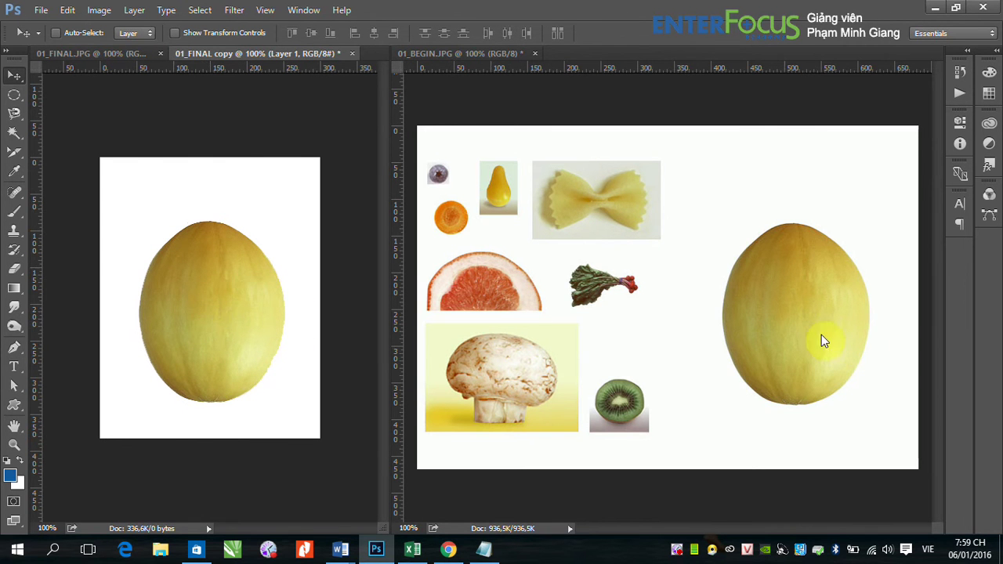
# Try moving the selected melon within 01_BEGIN.JPG toward the other pieces, and undo the move.
pyautogui.click(757, 418)
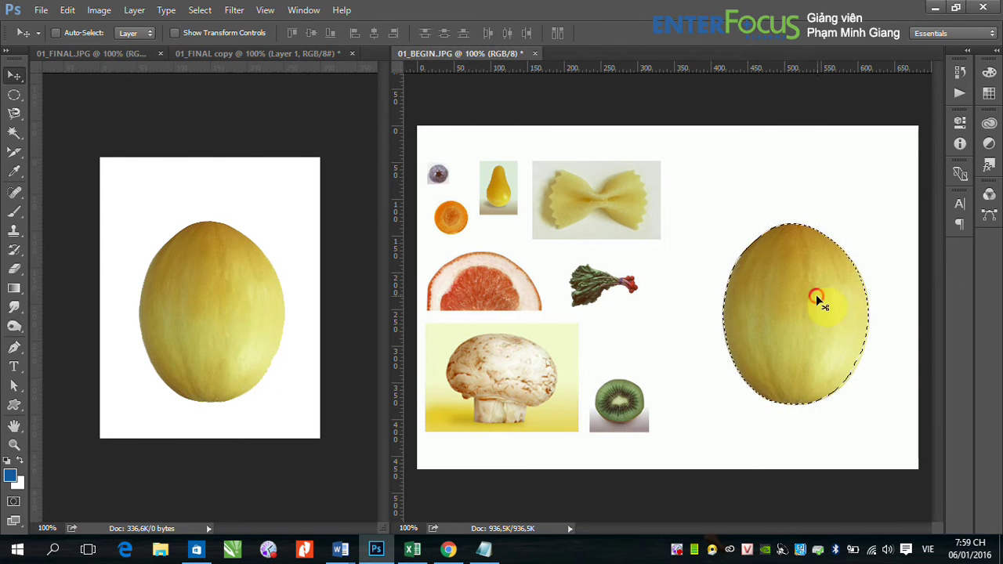
pyautogui.moveTo(815, 297); pyautogui.dragTo(691, 288)
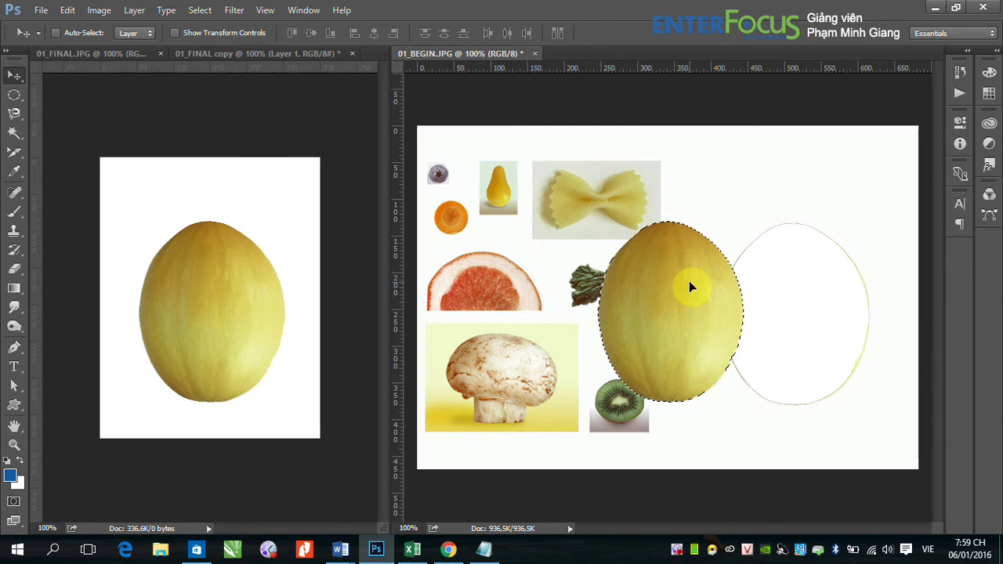
pyautogui.hotkey('ctrl', 'z')
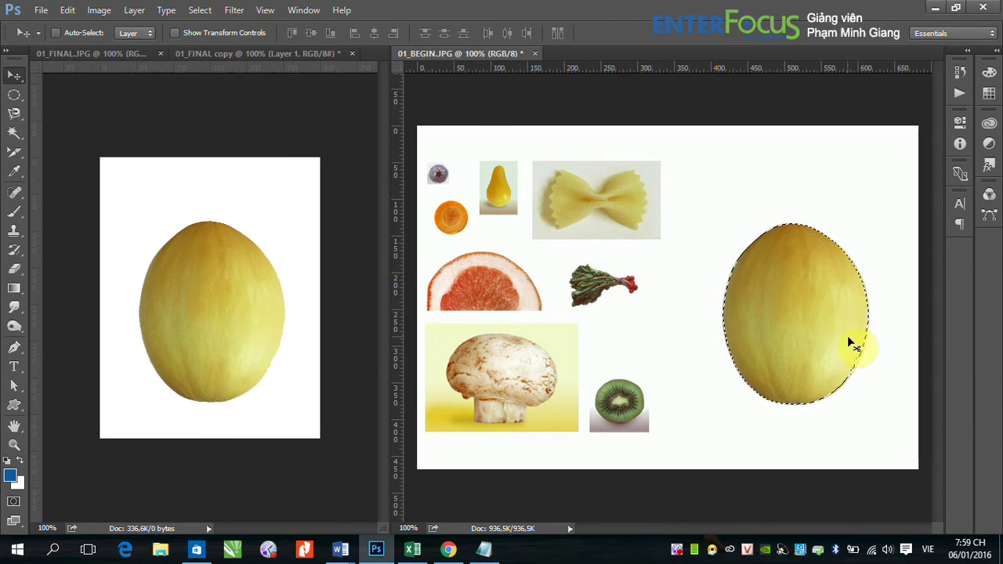
# Try copying the melon a second time into 01_FINAL copy, and undo the duplicate.
pyautogui.moveTo(847, 336); pyautogui.dragTo(261, 298)
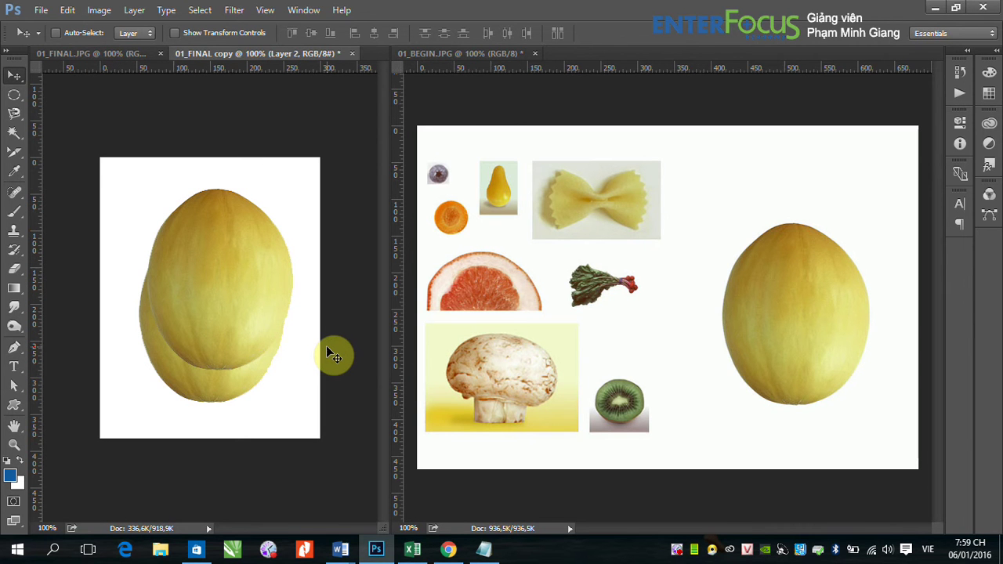
pyautogui.click(774, 317)
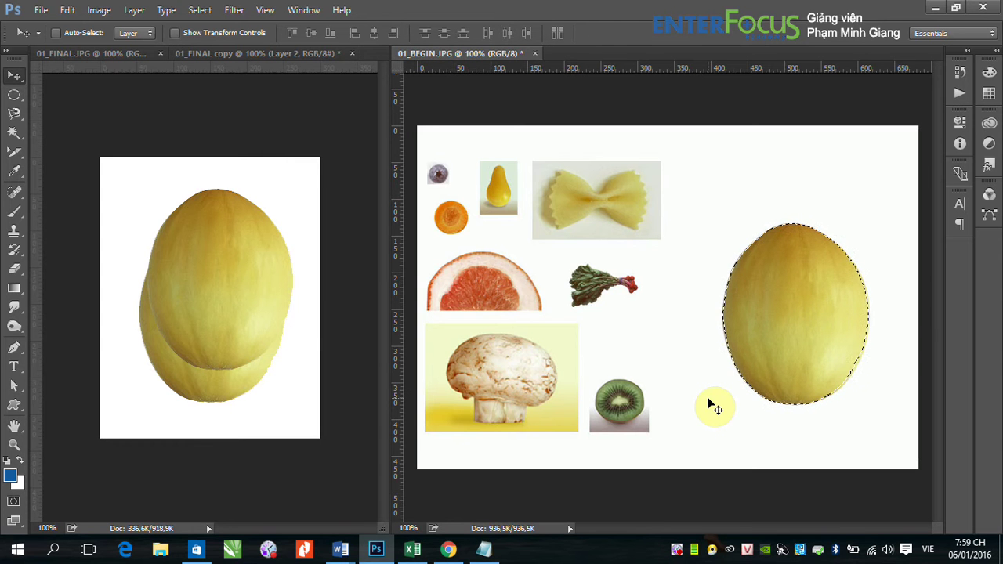
pyautogui.click(201, 271)
pyautogui.hotkey('ctrl', 'z')
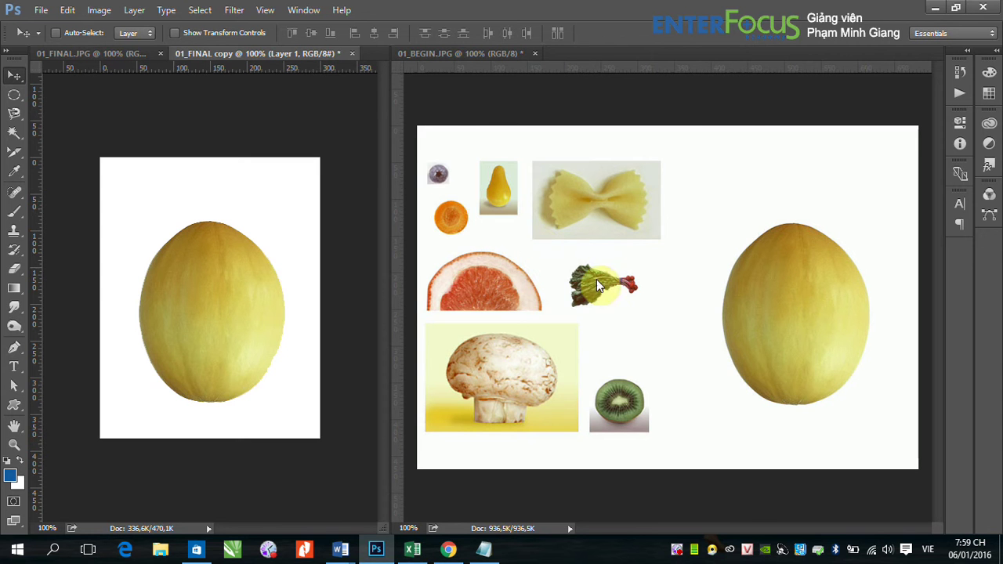
# Select the radish bunch in 01_BEGIN.JPG with the Quick Selection tool.
pyautogui.hotkey('ctrl', 'space')
pyautogui.moveTo(552, 251); pyautogui.dragTo(656, 337)
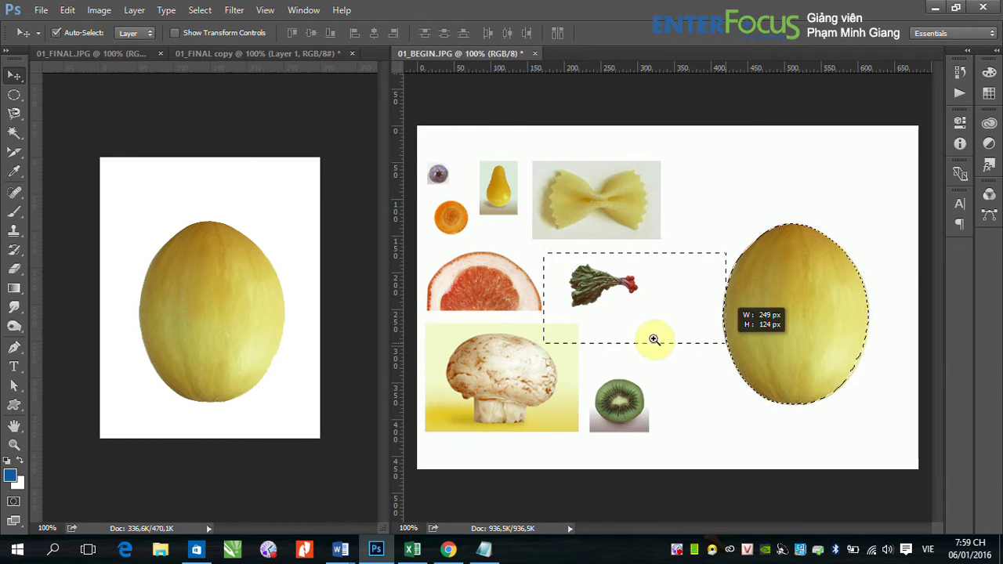
pyautogui.click(16, 135)
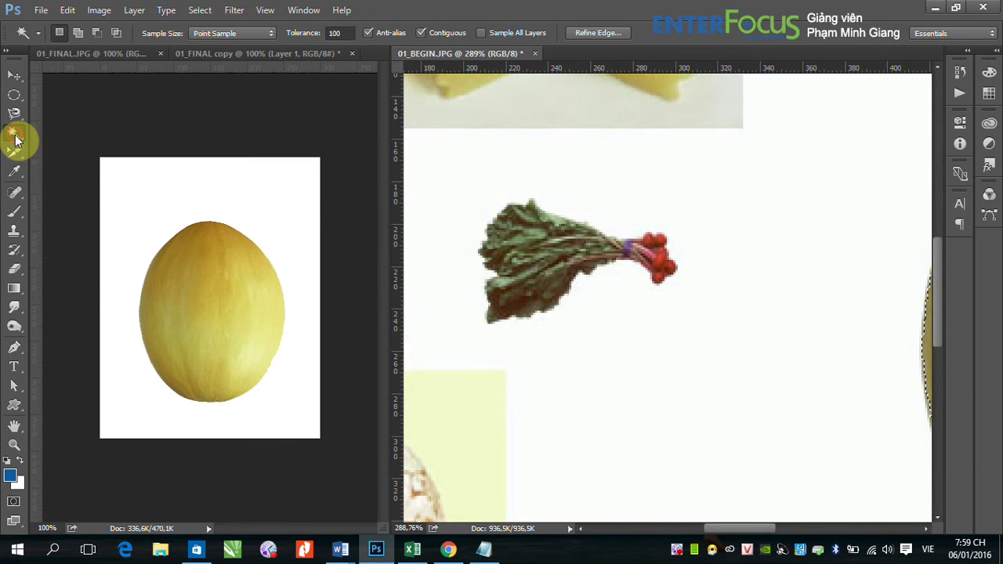
pyautogui.rightClick(14, 135)
pyautogui.click(49, 131)
pyautogui.moveTo(504, 212)
pyautogui.mouseDown()
pyautogui.moveTo(516, 276)
pyautogui.moveTo(533, 286)
pyautogui.moveTo(543, 262)
pyautogui.moveTo(593, 266)
pyautogui.moveTo(665, 253)
pyautogui.mouseUp()
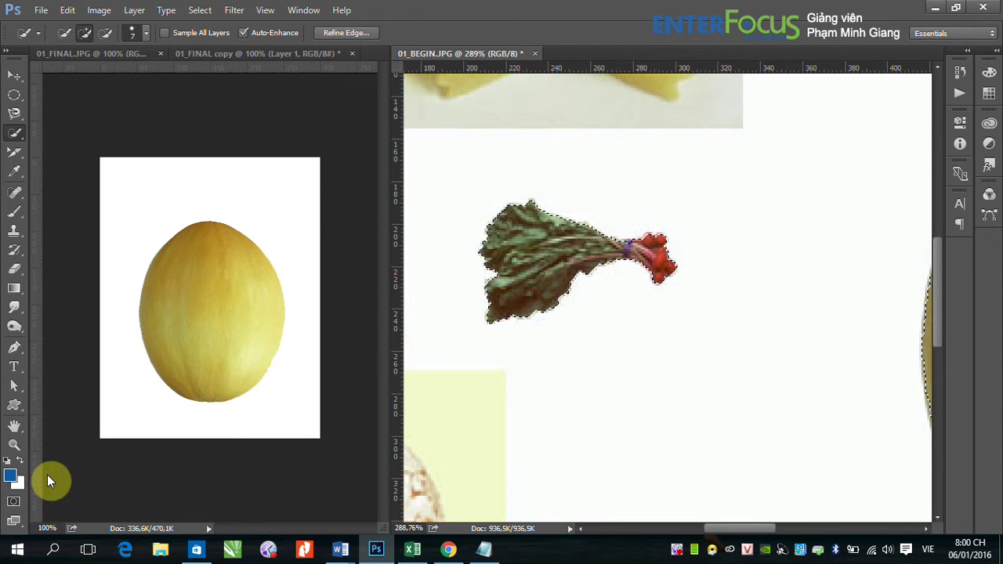
# Try copying the selected radish bunch into 01_FINAL copy with the Move tool, and undo the copy.
pyautogui.click(14, 75)
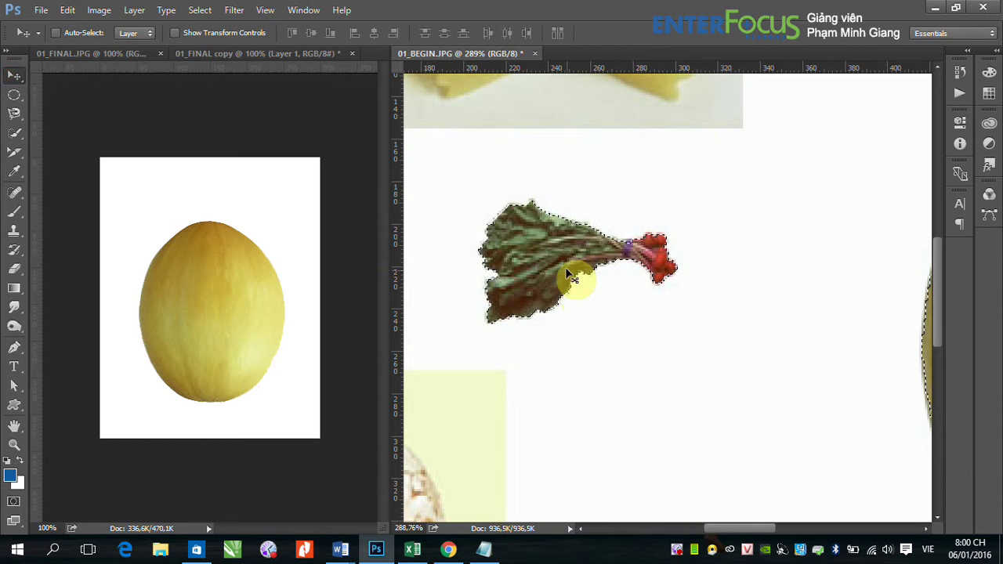
pyautogui.moveTo(556, 255); pyautogui.dragTo(146, 244)
pyautogui.press('ctrl')
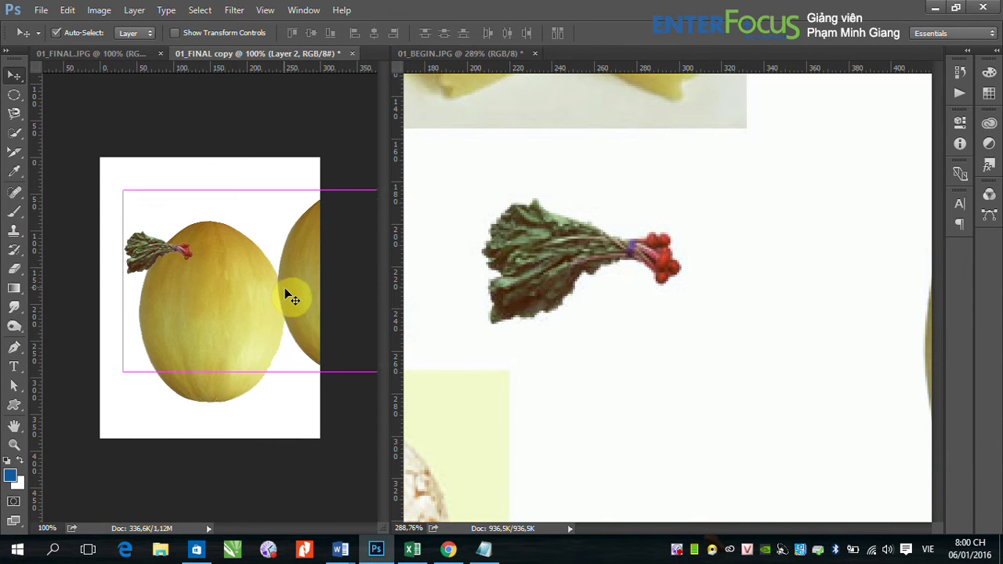
pyautogui.moveTo(288, 296); pyautogui.dragTo(320, 312)
pyautogui.hotkey('ctrl', 'z')
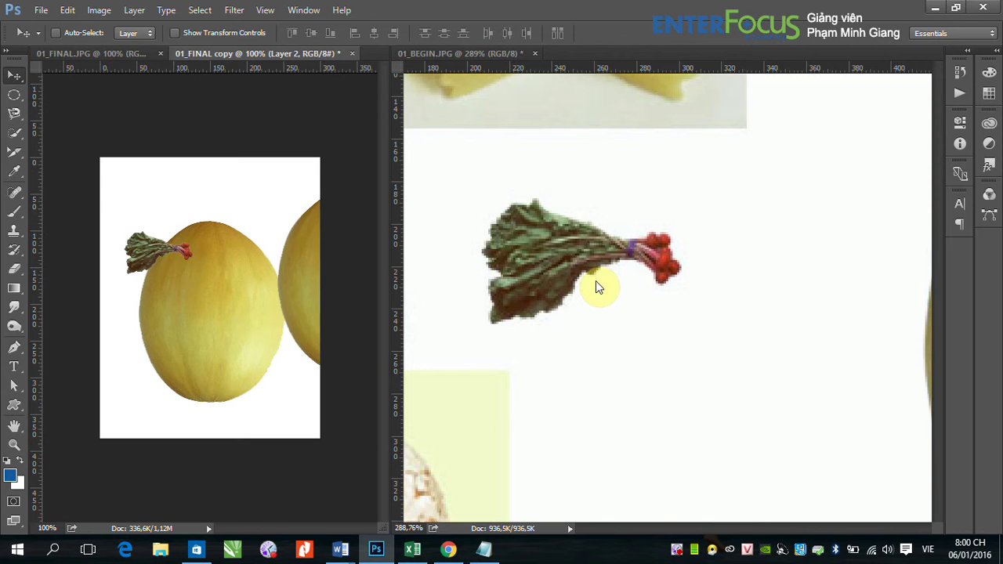
pyautogui.hotkey('ctrl', 'alt', 'z')
pyautogui.hotkey('ctrl', 'alt', 'z')
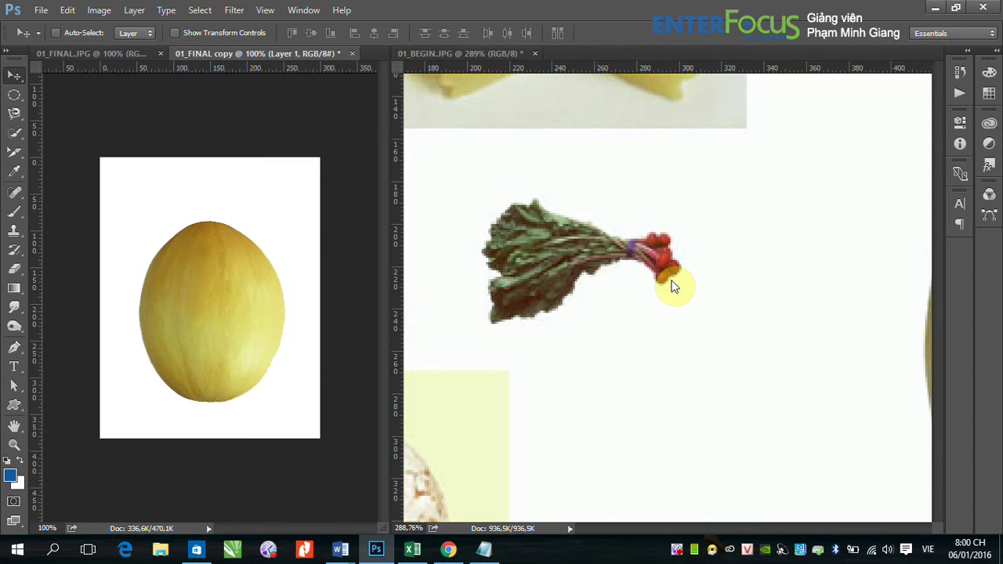
# Clear the combined selection of the melon and radish bunch in 01_BEGIN.JPG.
pyautogui.click(674, 286)
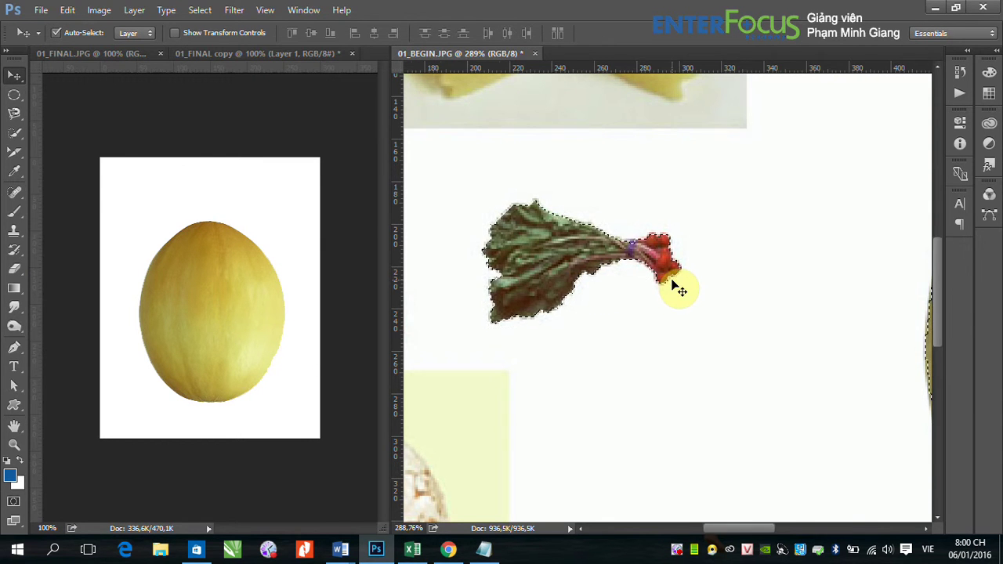
pyautogui.hotkey('ctrl', '-')
pyautogui.hotkey('ctrl', '-')
pyautogui.hotkey('ctrl', '-')
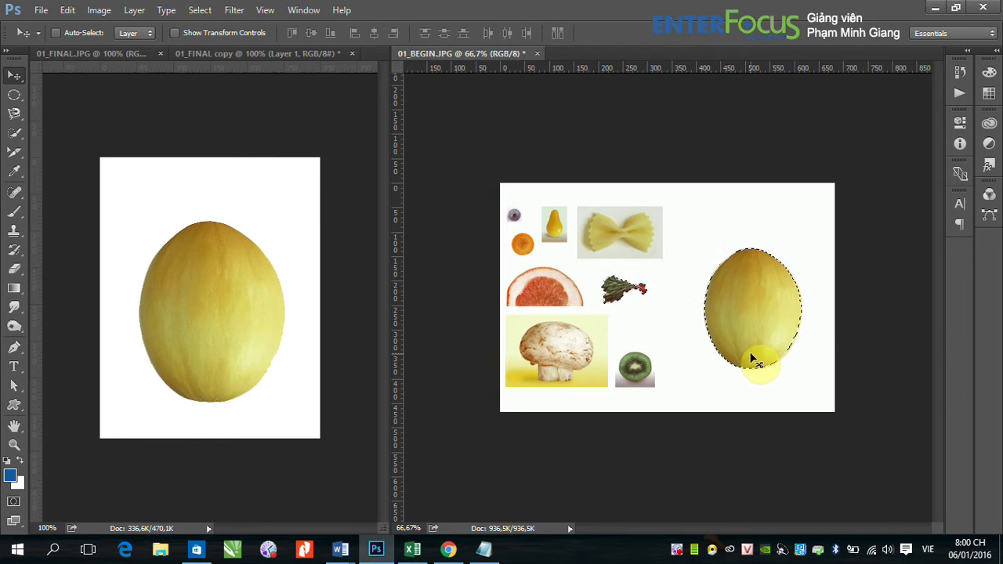
pyautogui.hotkey('ctrl', 'd')
# Select only the radish bunch with the Quick Selection tool and copy it onto the melon's upper-left edge in 01_FINAL copy.
pyautogui.click(16, 135)
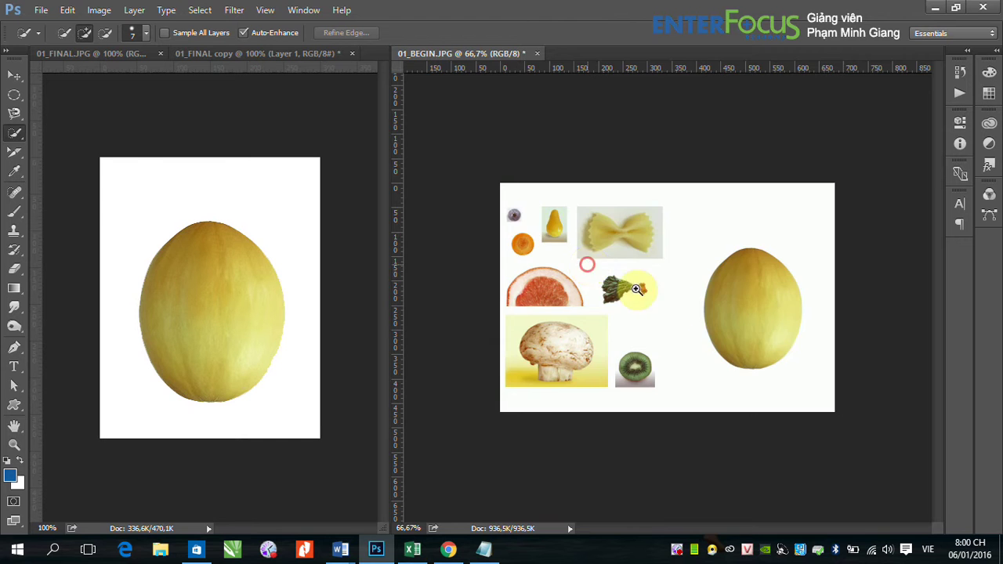
pyautogui.scroll(5, 608, 286)
pyautogui.moveTo(539, 286)
pyautogui.mouseDown()
pyautogui.moveTo(537, 264)
pyautogui.moveTo(559, 352)
pyautogui.moveTo(622, 320)
pyautogui.moveTo(709, 303)
pyautogui.moveTo(748, 325)
pyautogui.mouseUp()
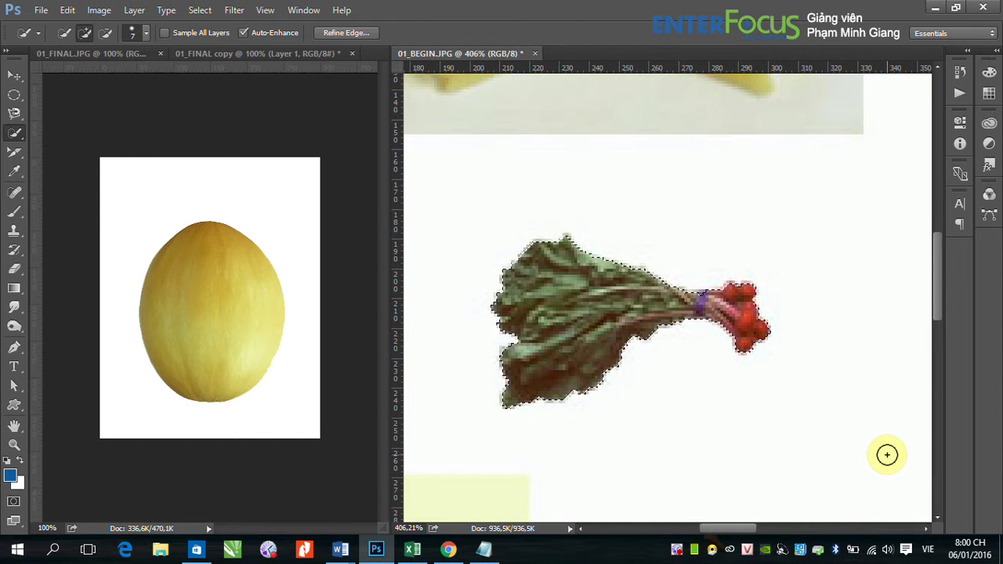
pyautogui.click(15, 76)
pyautogui.moveTo(501, 283); pyautogui.dragTo(180, 258)
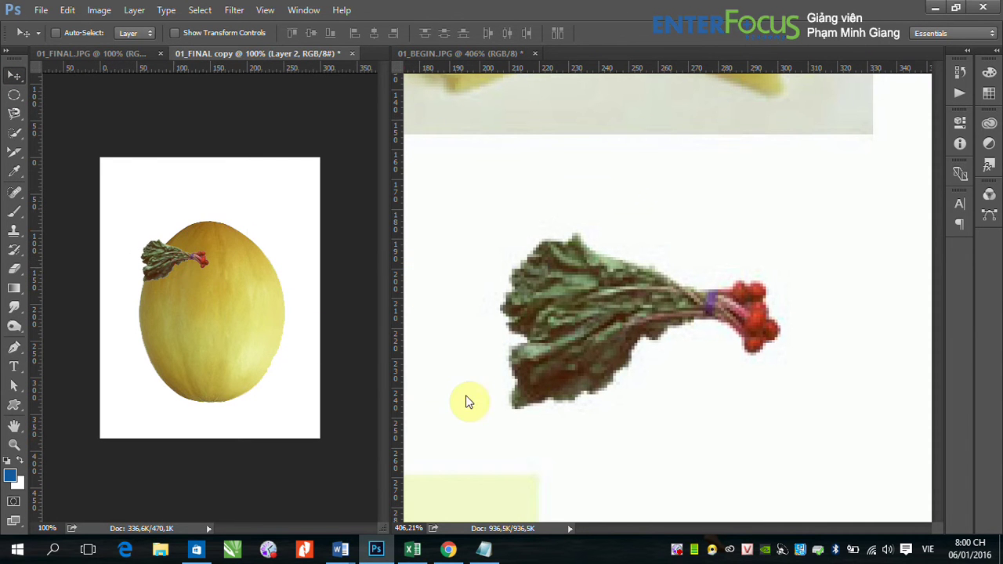
pyautogui.hotkey('ctrl', '-')
pyautogui.hotkey('ctrl', '-')
pyautogui.hotkey('ctrl', '-')
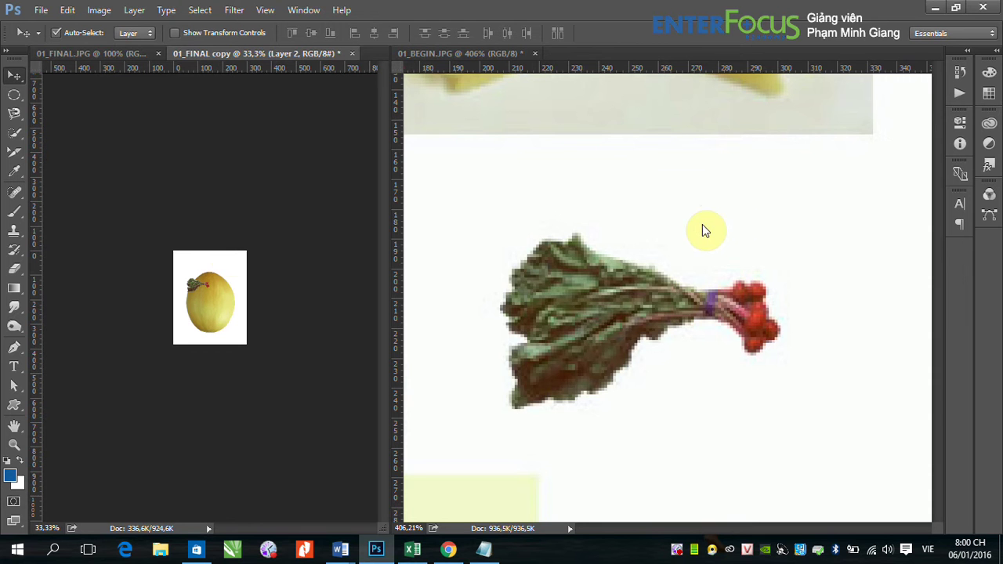
pyautogui.doubleClick(14, 447)
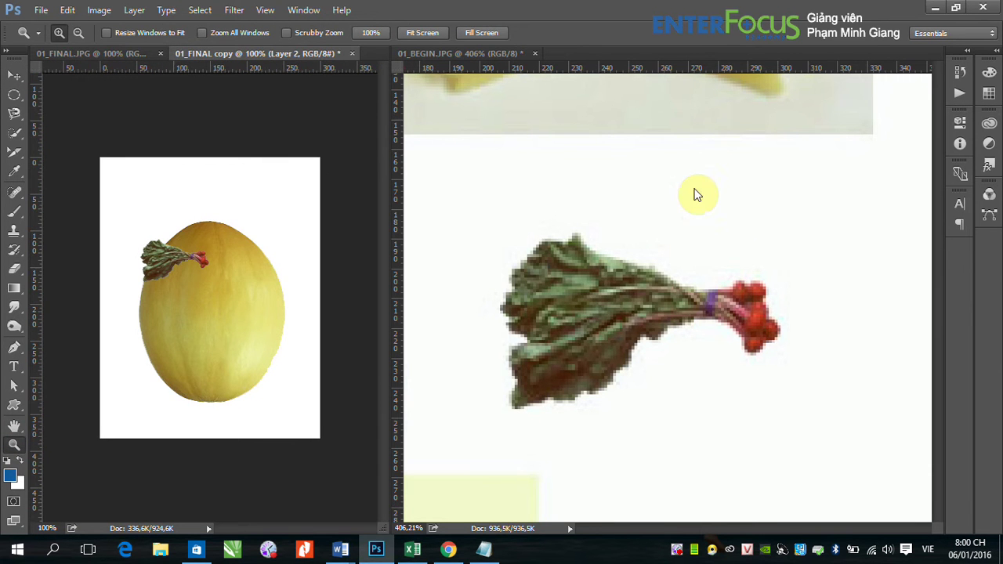
# Outline the bow-tie pasta in 01_BEGIN.JPG with the Polygonal Lasso tool, following both zigzag ends and excluding its shadow, and close the selection.
pyautogui.moveTo(689, 399); pyautogui.dragTo(600, 259)
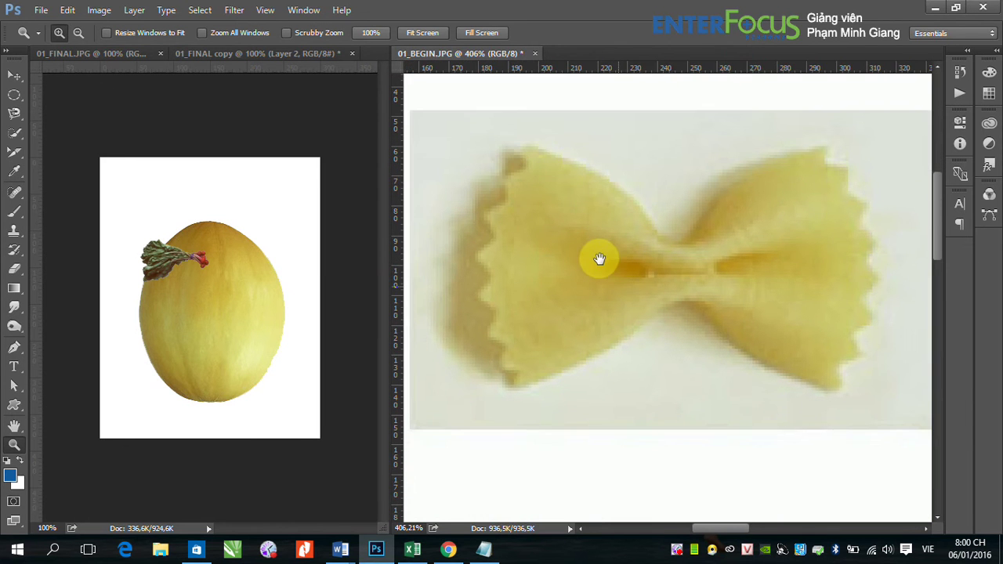
pyautogui.click(14, 114)
pyautogui.click(87, 126)
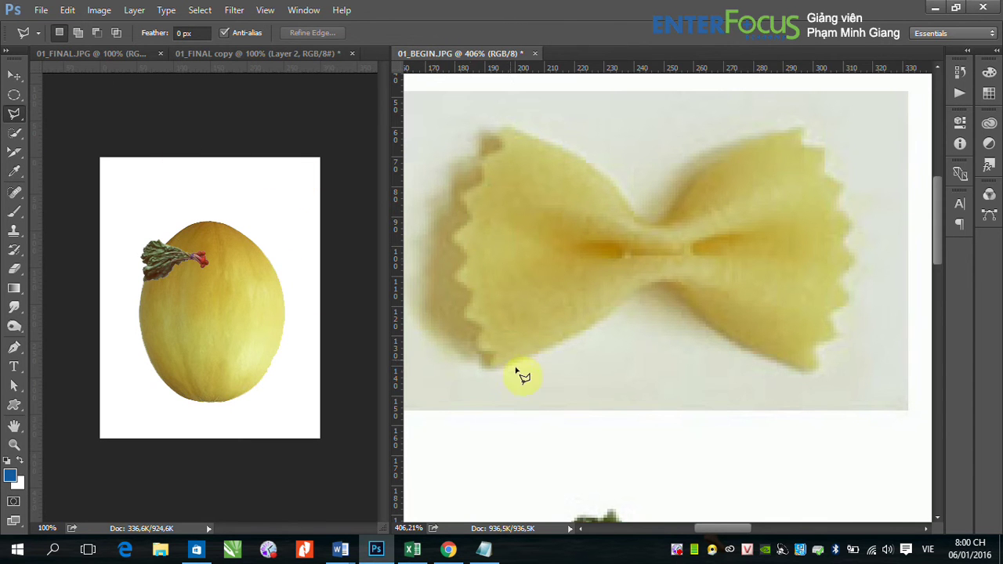
pyautogui.click(491, 366)
pyautogui.click(494, 347)
pyautogui.click(484, 328)
pyautogui.click(470, 312)
pyautogui.click(478, 291)
pyautogui.click(455, 272)
pyautogui.click(470, 254)
pyautogui.click(457, 233)
pyautogui.click(475, 218)
pyautogui.click(462, 194)
pyautogui.click(483, 185)
pyautogui.click(484, 156)
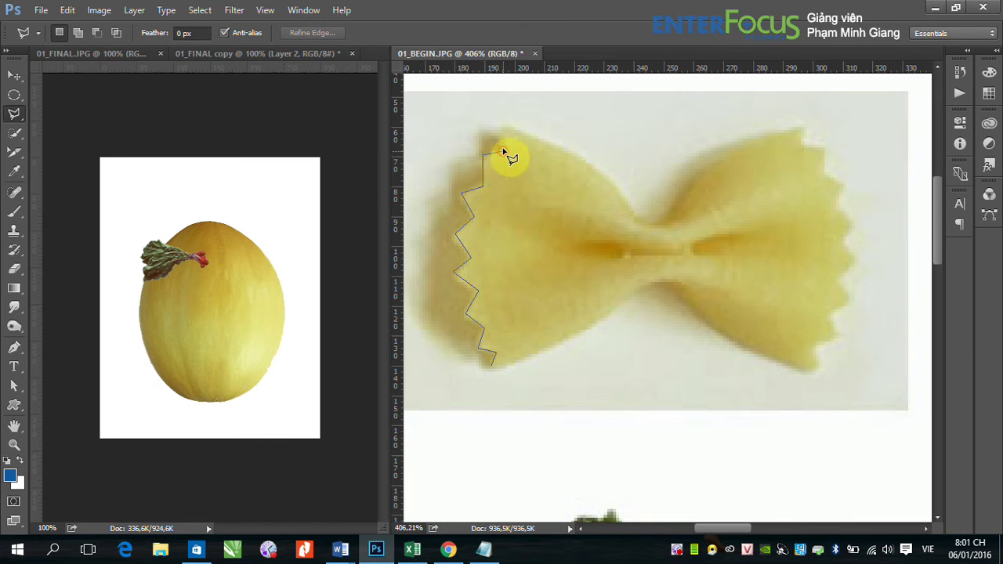
pyautogui.click(503, 150)
pyautogui.click(503, 129)
pyautogui.click(514, 128)
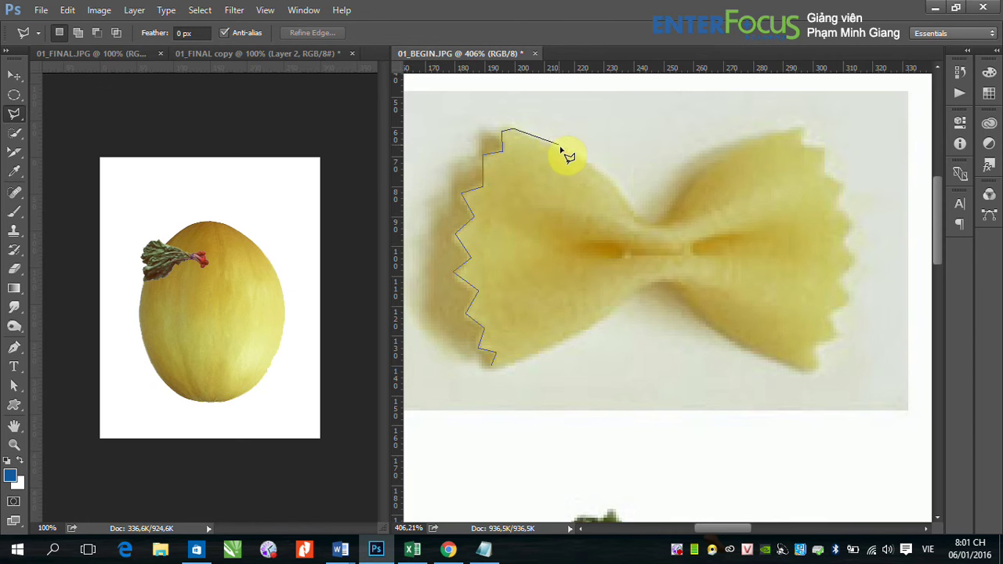
pyautogui.click(560, 147)
pyautogui.click(604, 172)
pyautogui.click(641, 219)
pyautogui.click(659, 222)
pyautogui.click(679, 211)
pyautogui.click(696, 185)
pyautogui.click(721, 159)
pyautogui.click(759, 141)
pyautogui.click(799, 127)
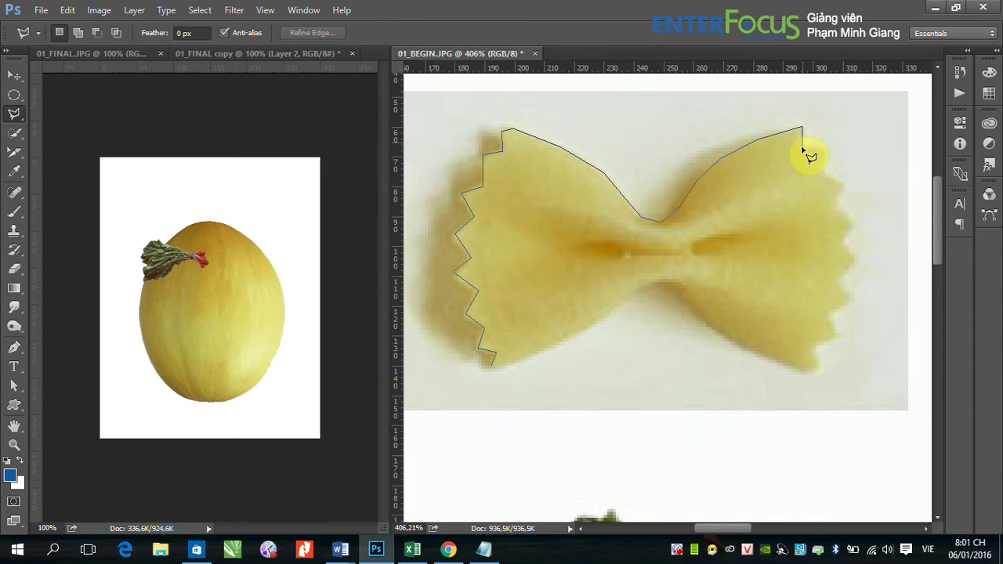
pyautogui.click(802, 147)
pyautogui.click(824, 147)
pyautogui.click(824, 174)
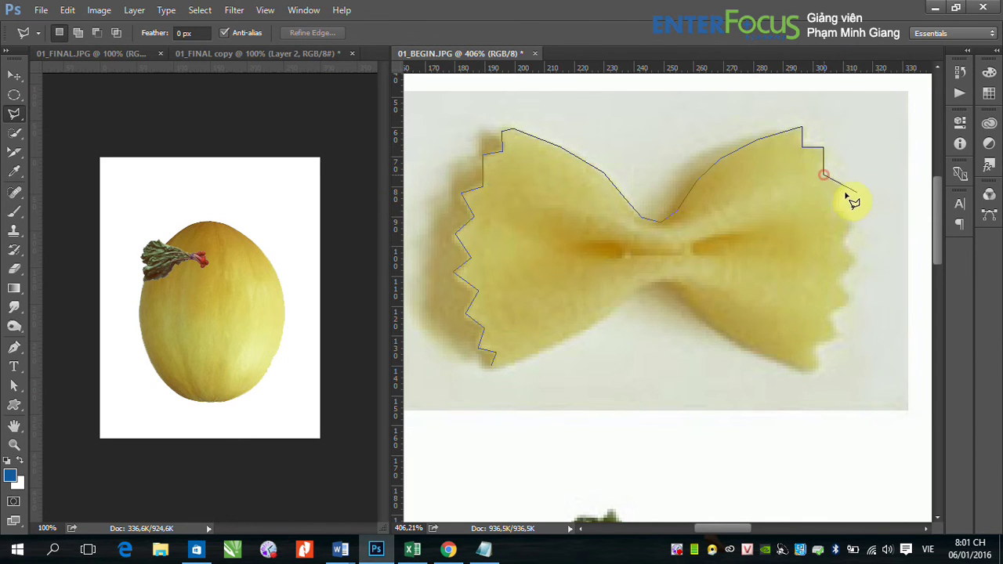
pyautogui.click(846, 186)
pyautogui.click(854, 223)
pyautogui.click(841, 237)
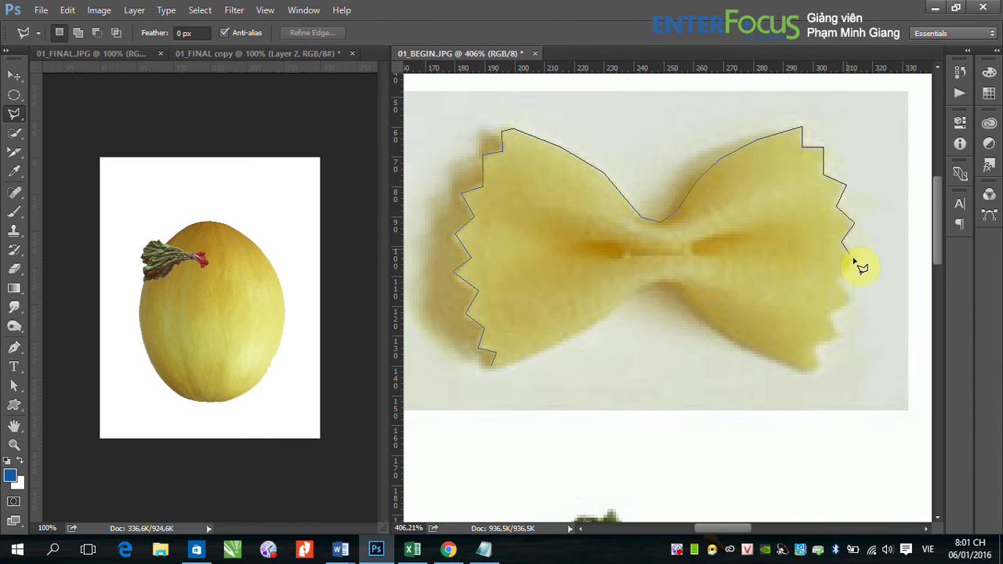
pyautogui.click(854, 266)
pyautogui.click(838, 281)
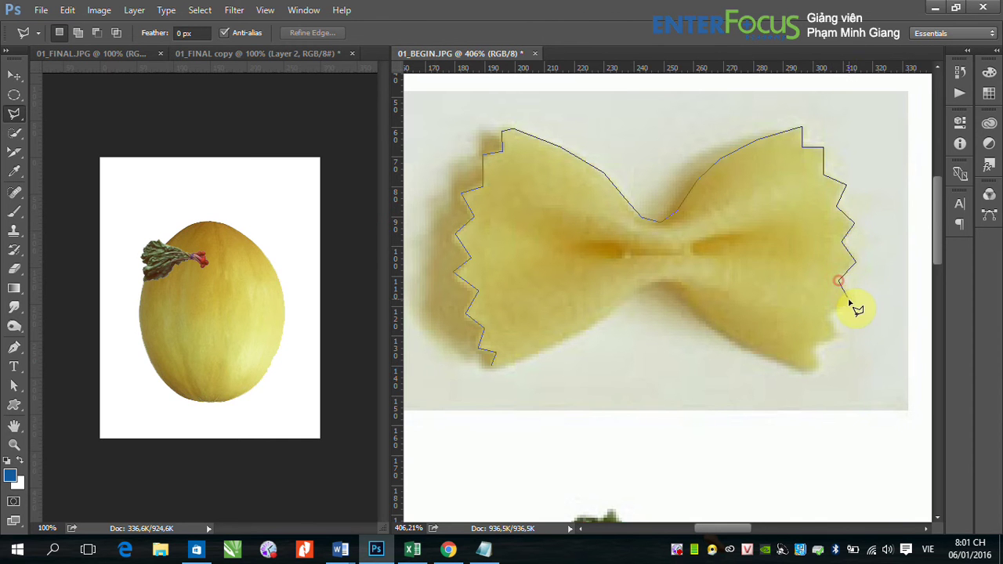
pyautogui.click(848, 304)
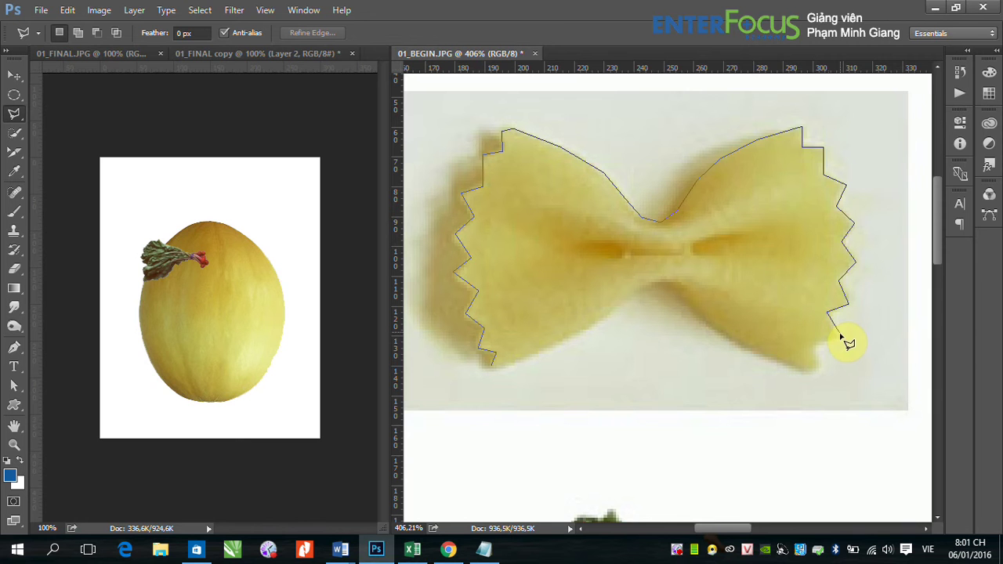
pyautogui.click(839, 335)
pyautogui.click(814, 344)
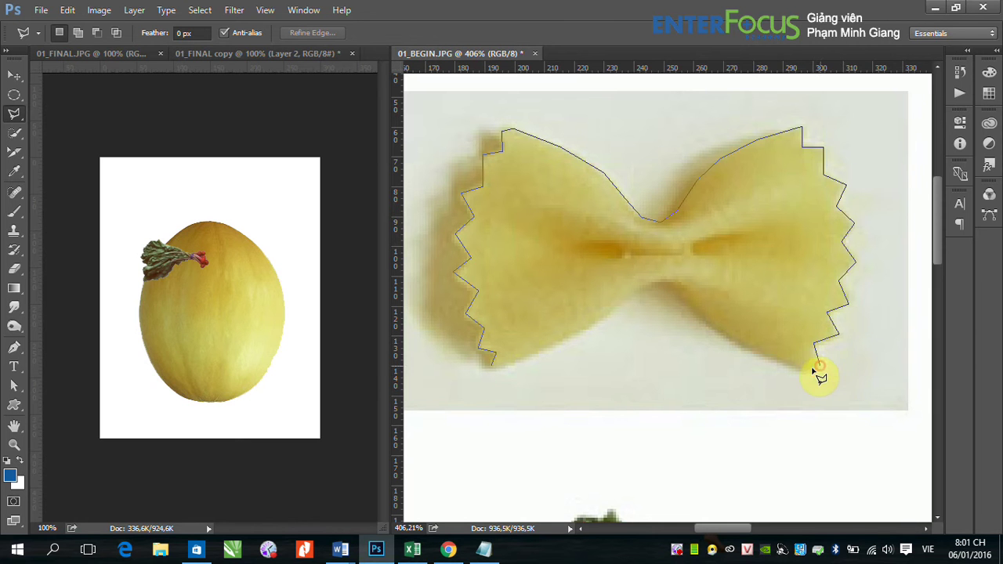
pyautogui.click(801, 367)
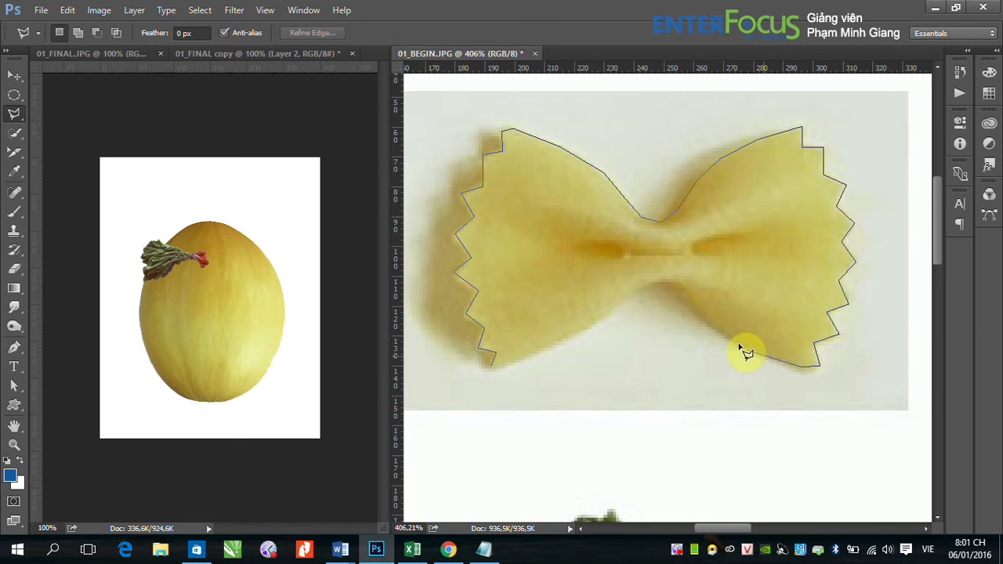
pyautogui.click(705, 318)
pyautogui.click(676, 285)
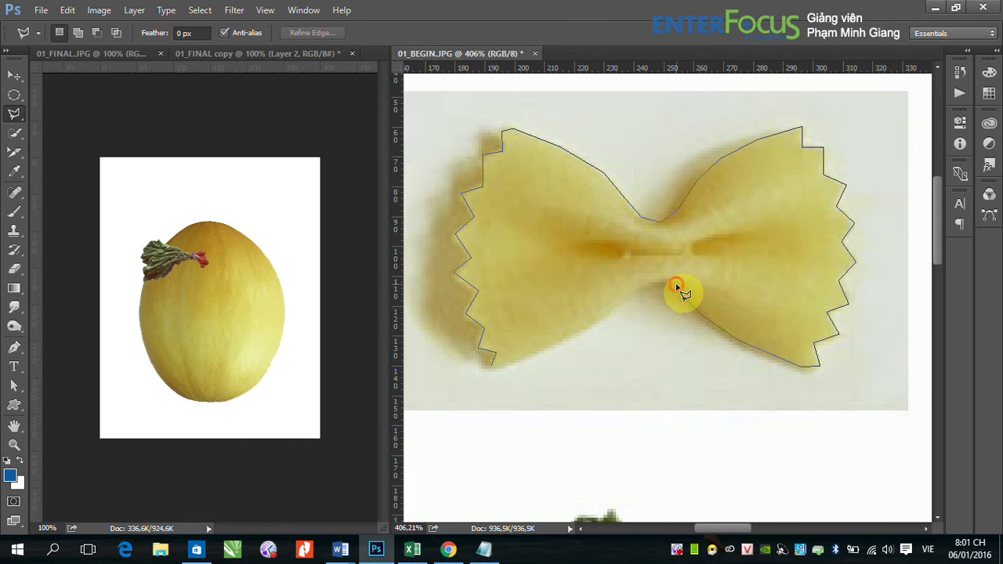
pyautogui.click(652, 283)
pyautogui.click(492, 366)
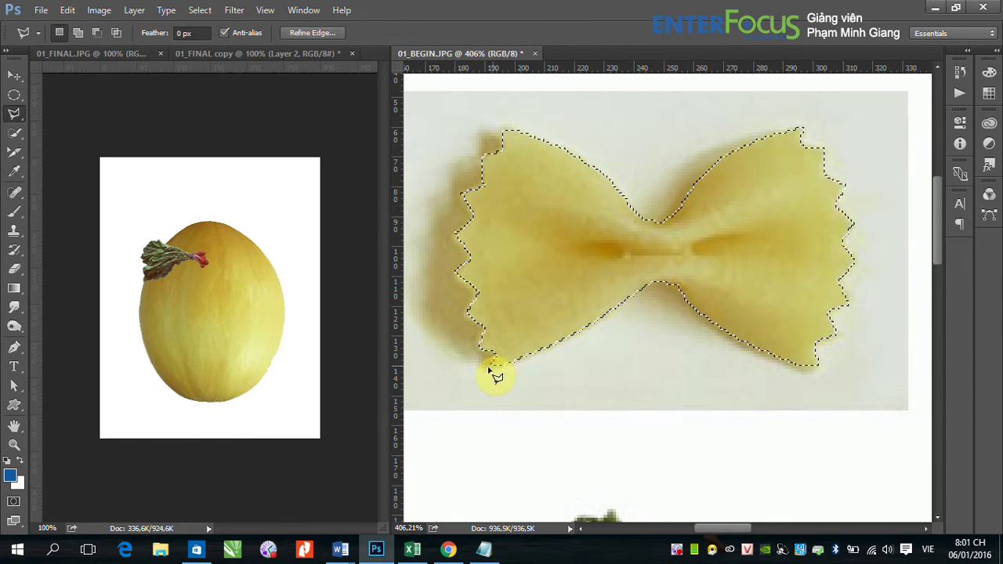
# Copy the selected bow-tie pasta into 01_FINAL copy with the Move tool, placing it at the melon's lower end.
pyautogui.click(14, 76)
pyautogui.moveTo(673, 266); pyautogui.dragTo(228, 404)
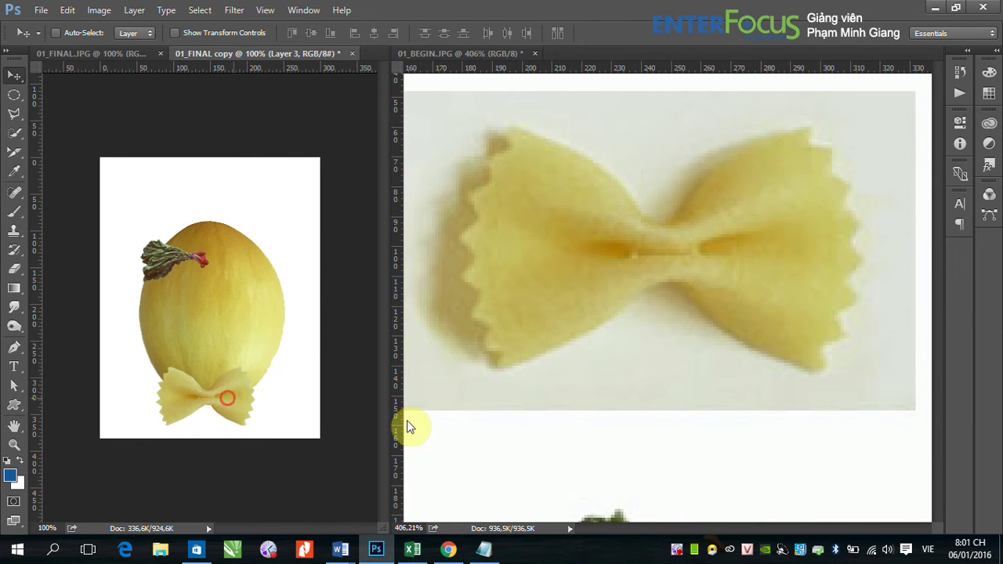
# Select the yellow pear in 01_BEGIN.JPG with the Quick Selection tool and copy it onto the middle of the melon in 01_FINAL copy.
pyautogui.moveTo(445, 315)
pyautogui.mouseDown()
pyautogui.moveTo(690, 314)
pyautogui.moveTo(708, 385)
pyautogui.moveTo(530, 367)
pyautogui.mouseUp()
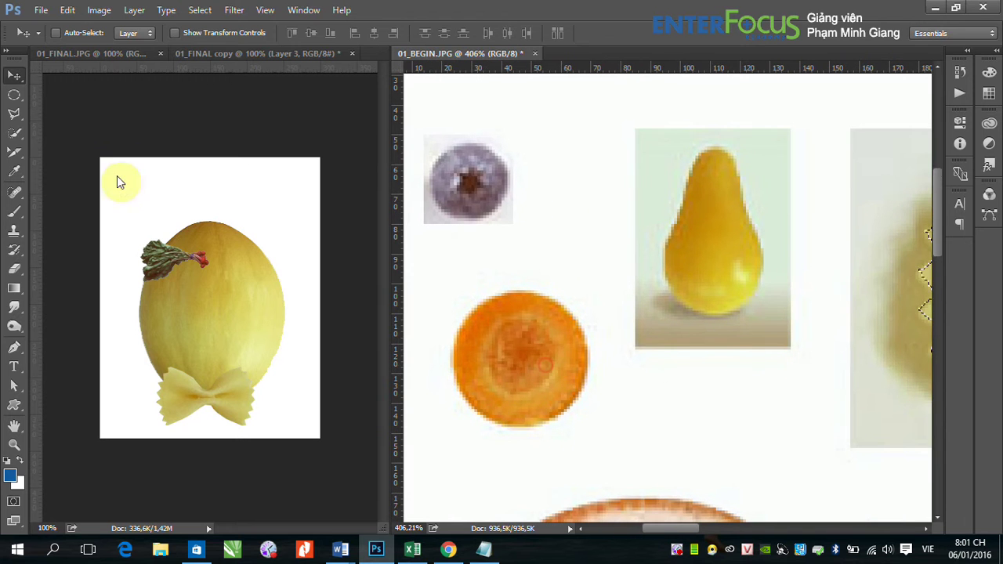
pyautogui.click(14, 134)
pyautogui.moveTo(707, 192)
pyautogui.mouseDown()
pyautogui.moveTo(729, 277)
pyautogui.moveTo(752, 306)
pyautogui.mouseUp()
pyautogui.hotkey('ctrl', 'd')
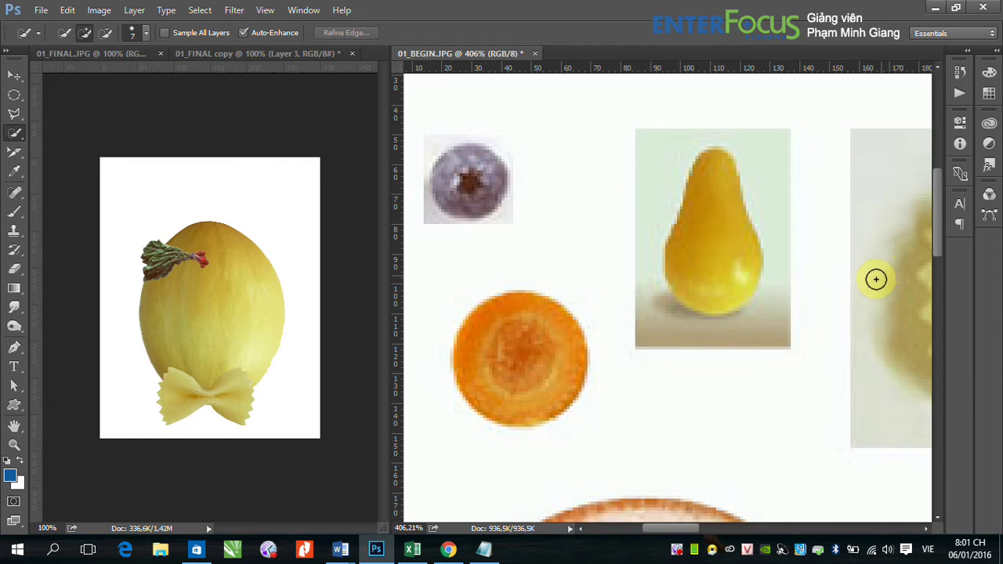
pyautogui.moveTo(716, 269); pyautogui.dragTo(211, 328)
pyautogui.click(14, 75)
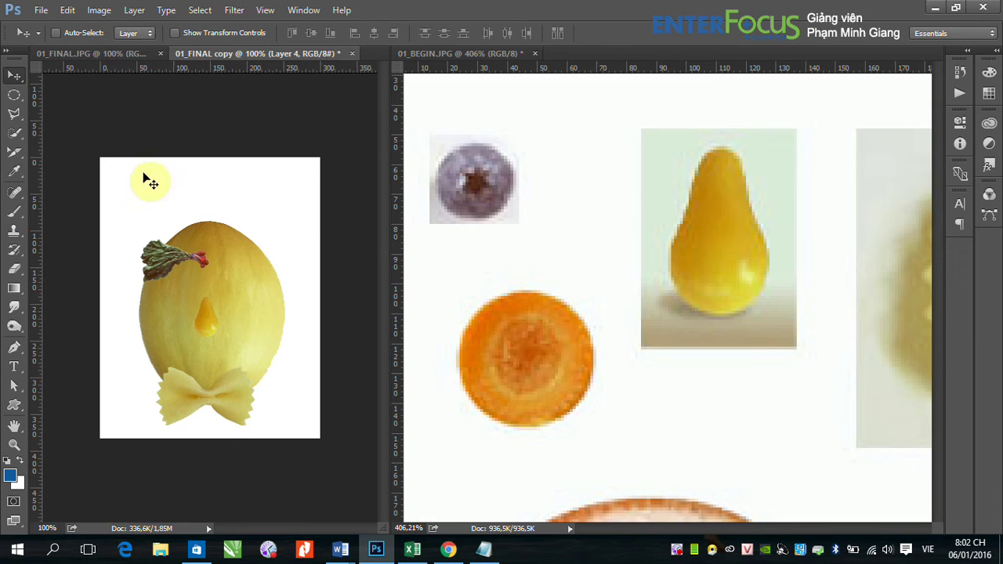
# Select the blueberry in 01_BEGIN.JPG with an Elliptical Marquee of about 26 by 25 px.
pyautogui.click(14, 94)
pyautogui.click(430, 135)
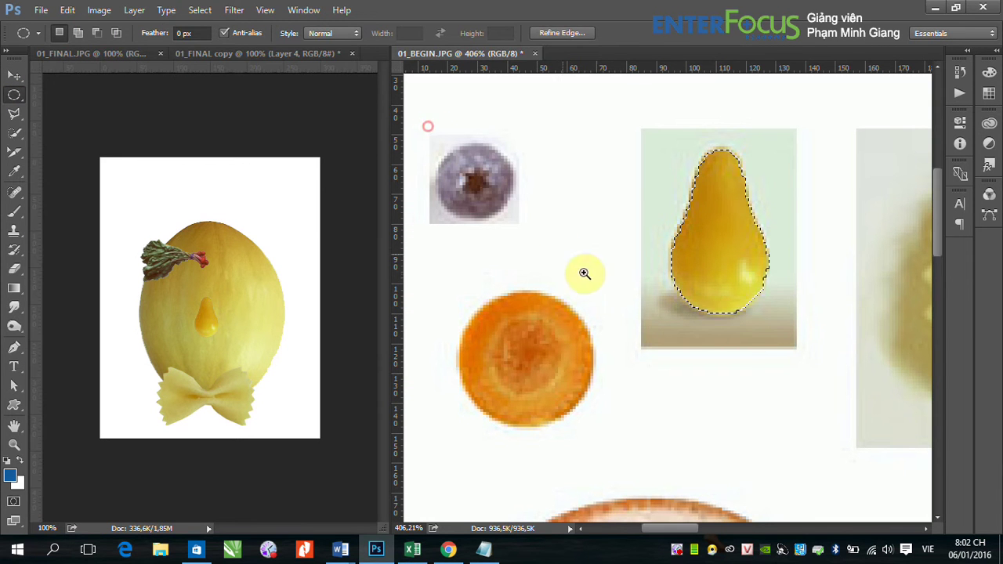
pyautogui.moveTo(425, 126); pyautogui.dragTo(697, 447)
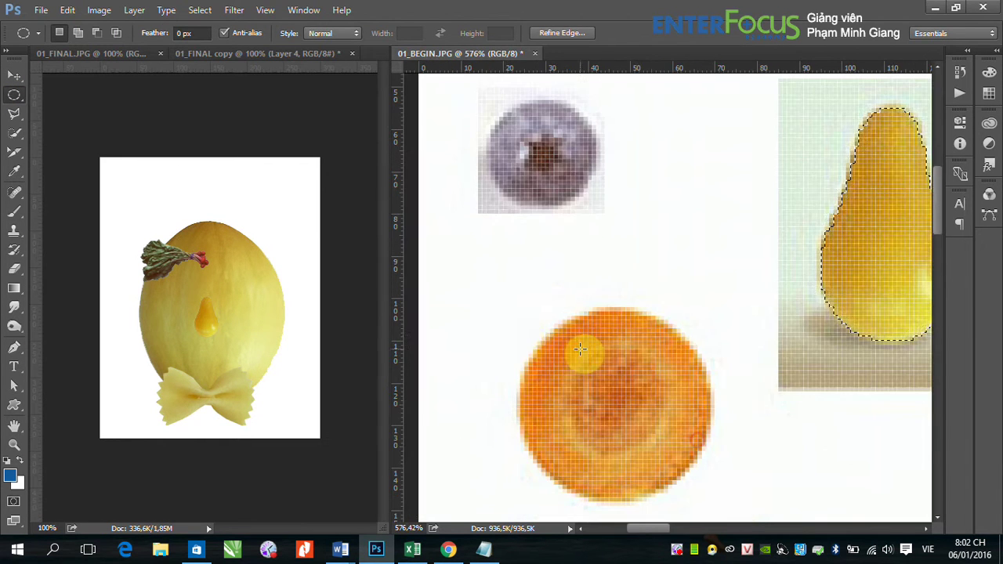
pyautogui.click(519, 340)
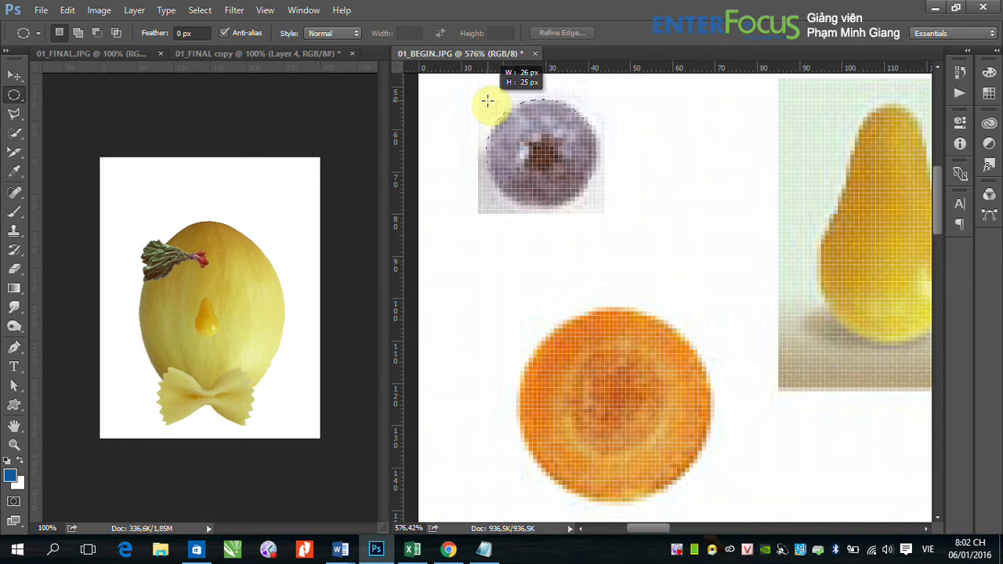
pyautogui.moveTo(486, 100); pyautogui.dragTo(486, 100)
pyautogui.click(15, 76)
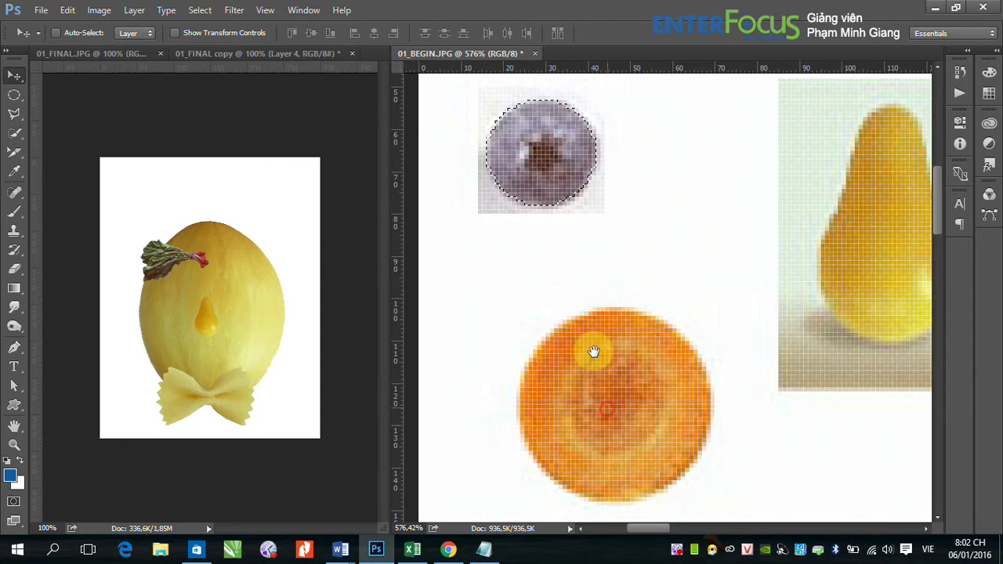
# Select the whole carrot slice in 01_BEGIN.JPG with an Elliptical Marquee of about 45 by 46 px, fitted to its edge.
pyautogui.moveTo(593, 349); pyautogui.dragTo(588, 282)
pyautogui.click(14, 94)
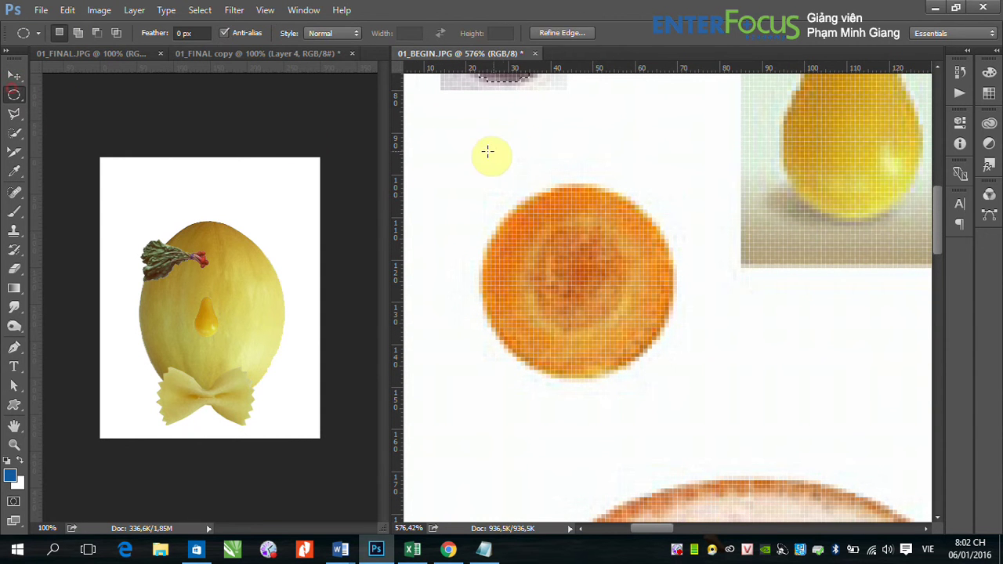
pyautogui.moveTo(531, 231); pyautogui.dragTo(635, 321)
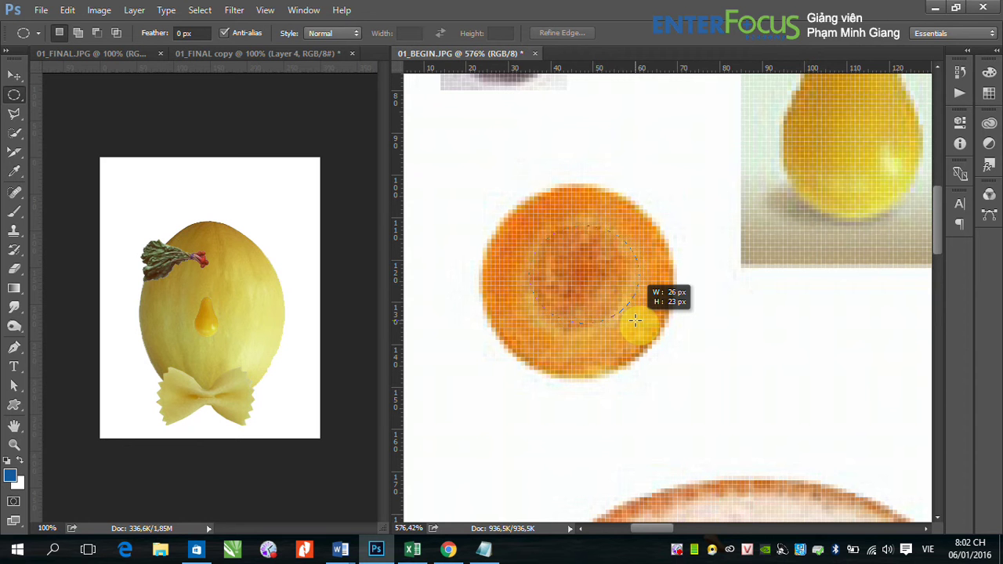
pyautogui.moveTo(635, 321); pyautogui.dragTo(667, 377)
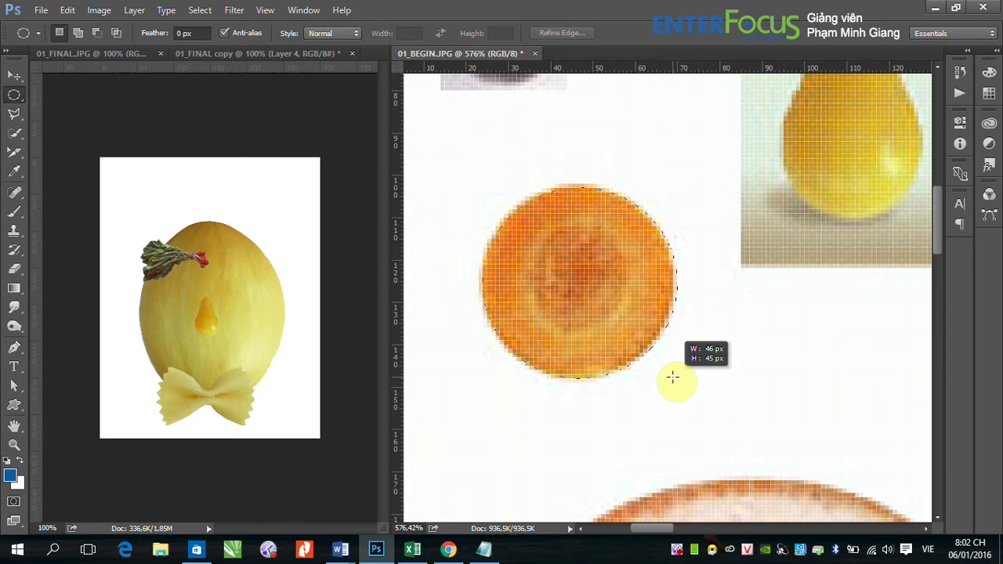
pyautogui.moveTo(673, 377); pyautogui.dragTo(671, 375)
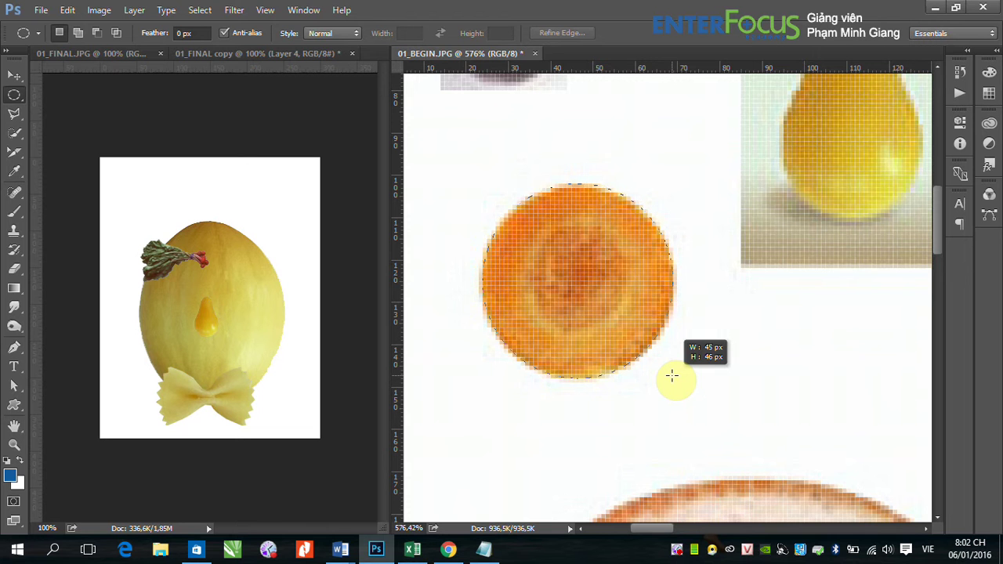
pyautogui.moveTo(672, 376); pyautogui.dragTo(671, 377)
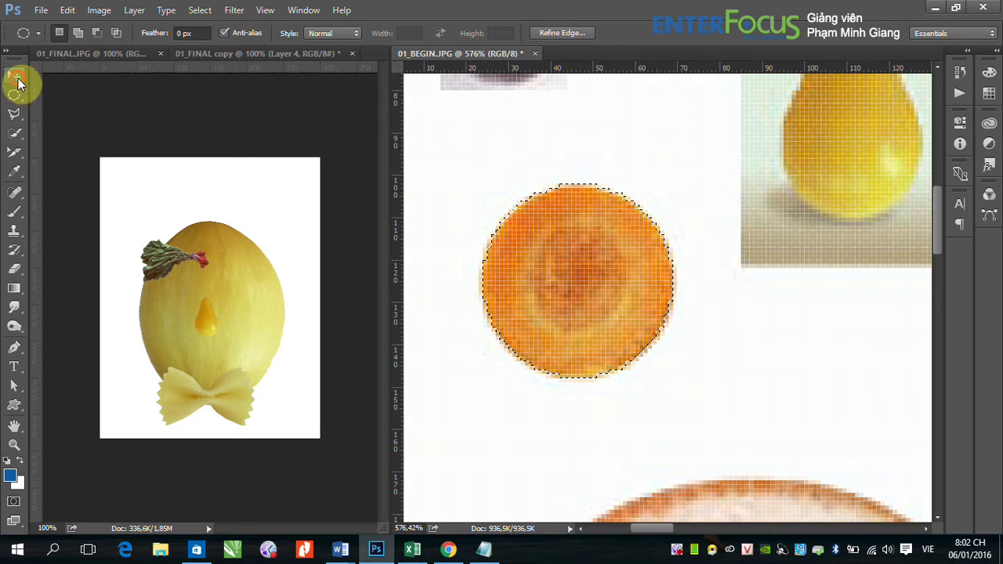
# Copy the selected carrot slice into 01_FINAL copy with the Move tool, placing it on the melon just below the radish bunch.
pyautogui.click(15, 79)
pyautogui.moveTo(555, 261); pyautogui.dragTo(267, 291)
pyautogui.moveTo(184, 282); pyautogui.dragTo(186, 293)
# Clear the carrot selection in 01_BEGIN.JPG and select the blueberry with an Elliptical Marquee drawn outward from its centre.
pyautogui.click(537, 183)
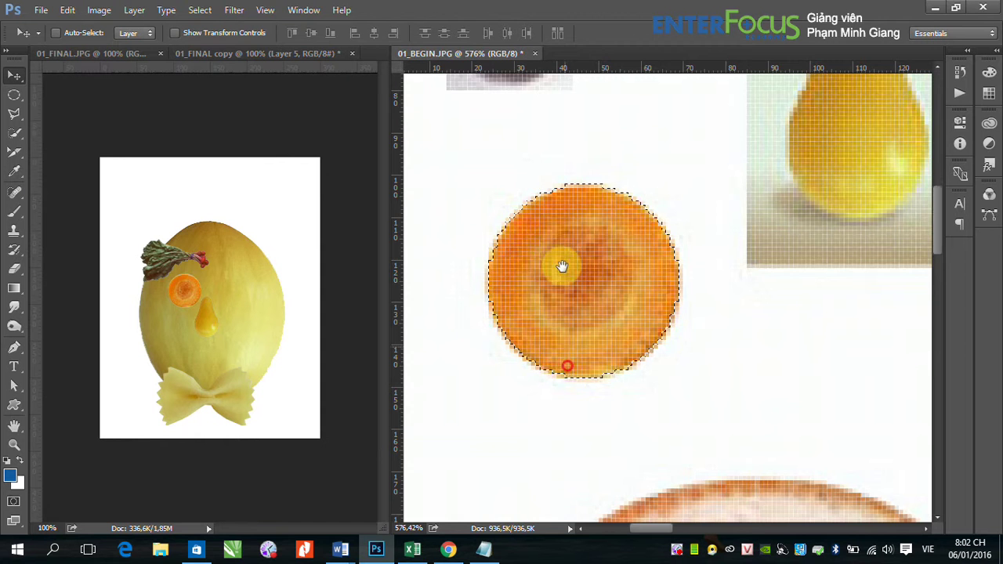
pyautogui.moveTo(562, 185); pyautogui.dragTo(564, 385)
pyautogui.hotkey('ctrl', 'd')
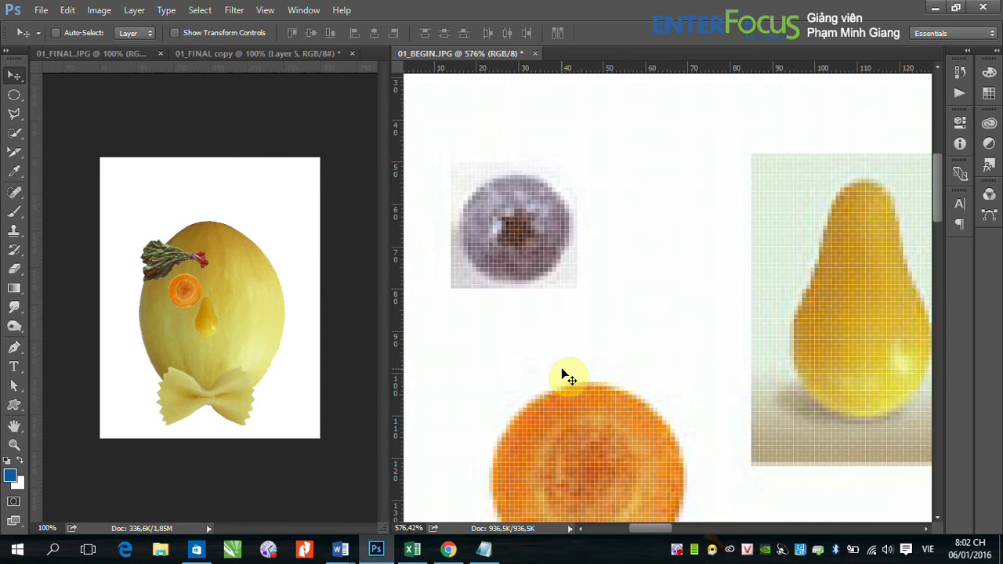
pyautogui.click(11, 96)
pyautogui.hotkey('ctrl', 'space')
pyautogui.moveTo(439, 152); pyautogui.dragTo(627, 337)
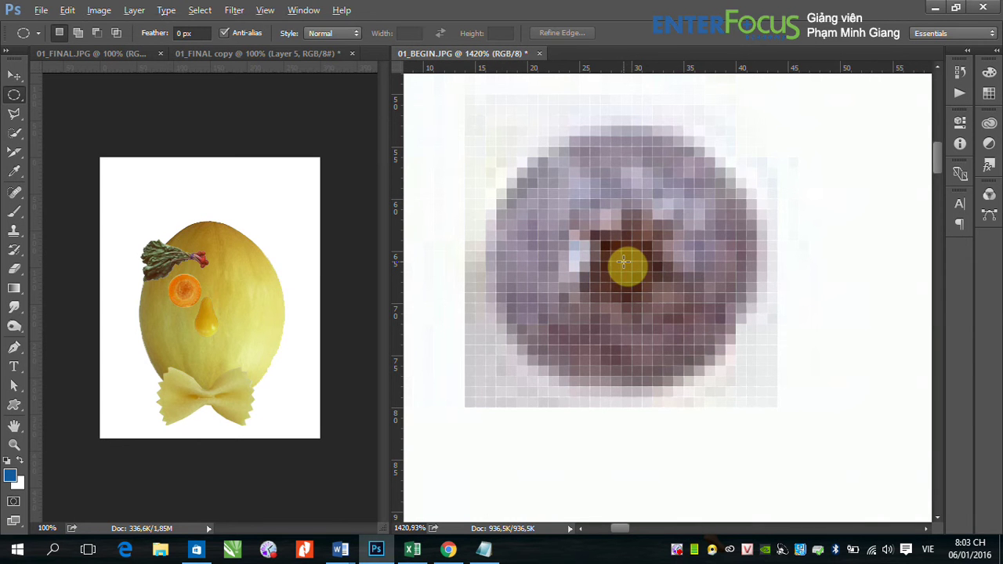
pyautogui.moveTo(624, 264); pyautogui.dragTo(495, 133)
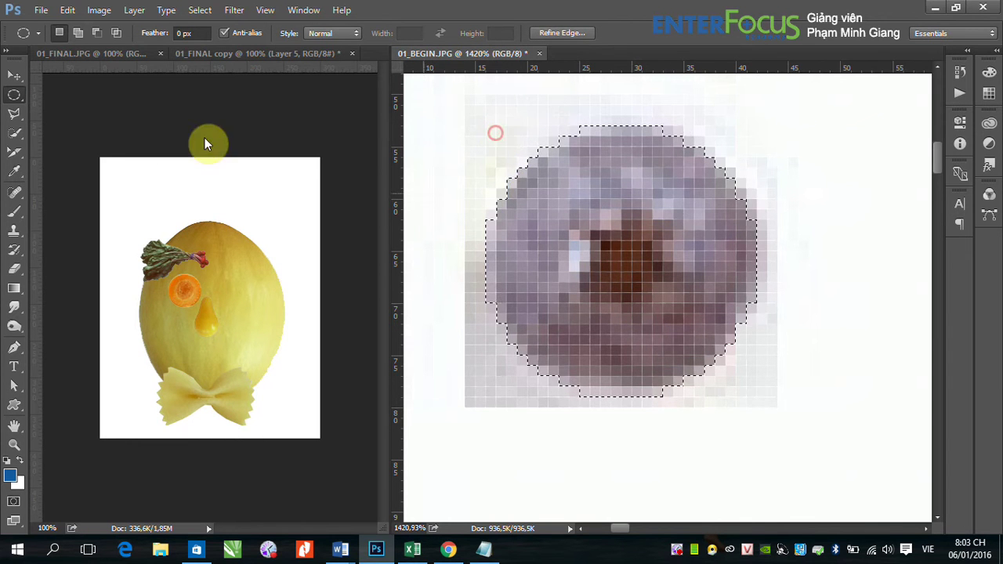
# Copy the selected blueberry into 01_FINAL copy with the Move tool, centring it on the carrot slice as the pupil.
pyautogui.click(15, 75)
pyautogui.moveTo(636, 237); pyautogui.dragTo(265, 308)
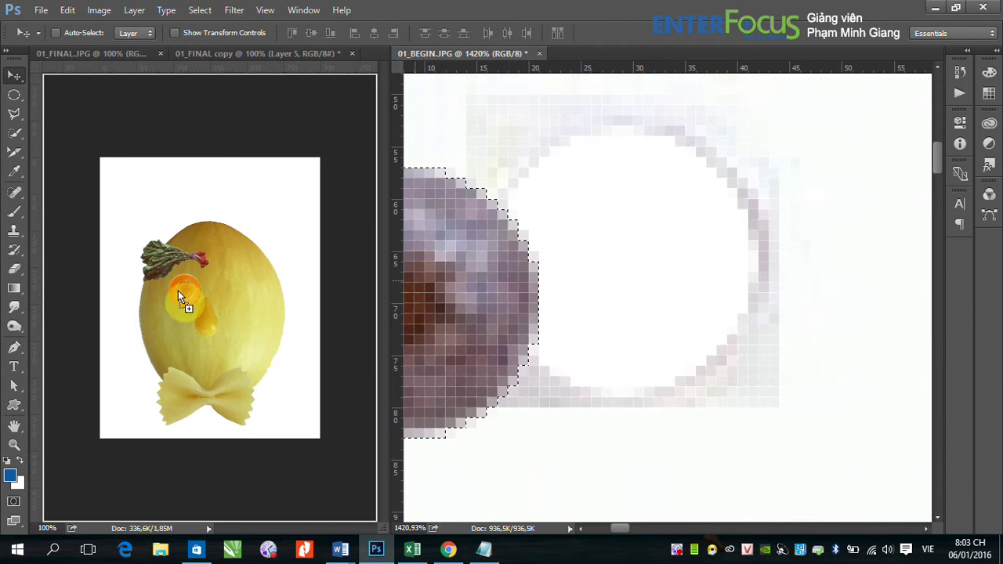
pyautogui.moveTo(178, 290); pyautogui.dragTo(185, 288)
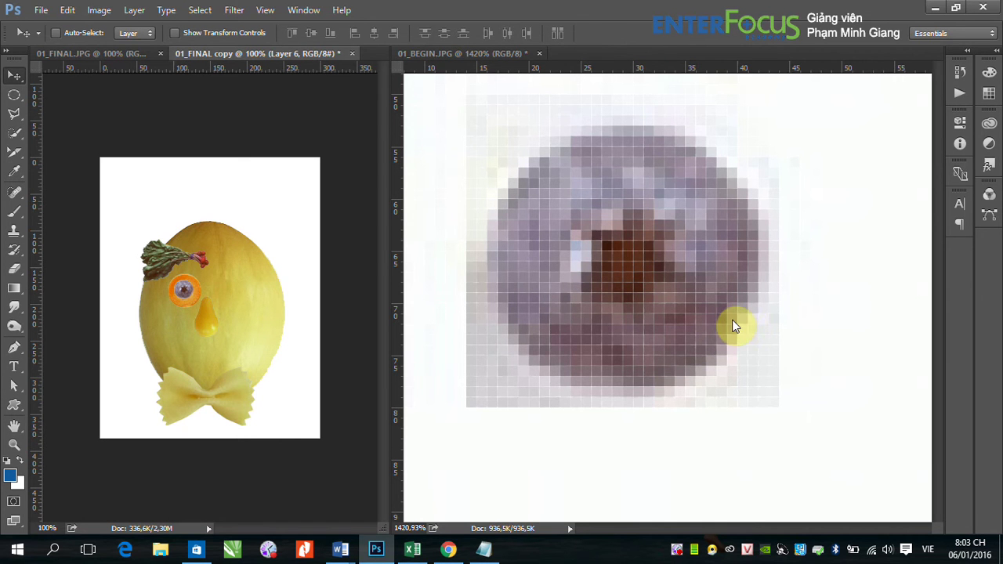
# Select the green face of the kiwi in 01_BEGIN.JPG with an Elliptical Marquee of about 65 by 57 px.
pyautogui.hotkey('ctrl', '-')
pyautogui.hotkey('ctrl', '-')
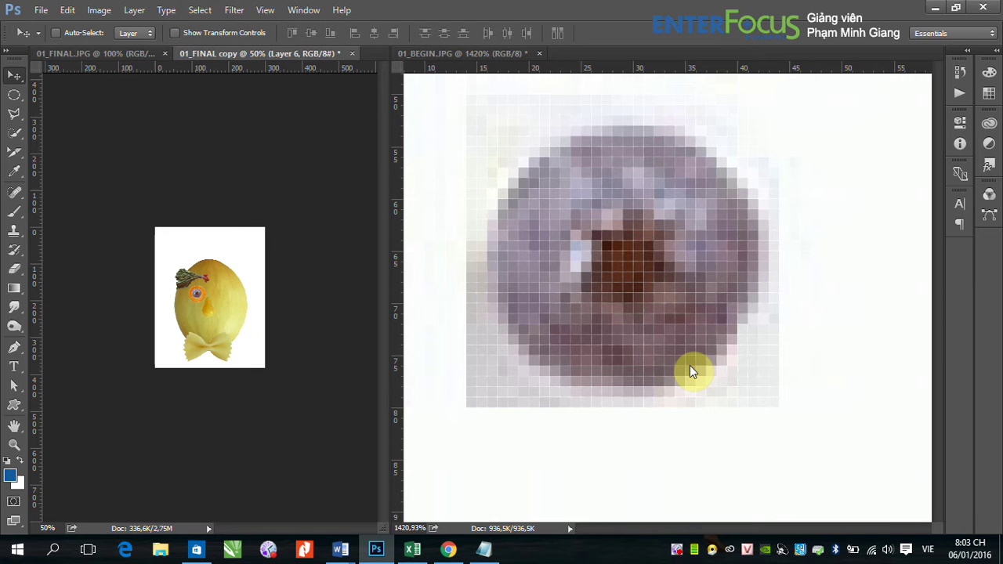
pyautogui.click(689, 368)
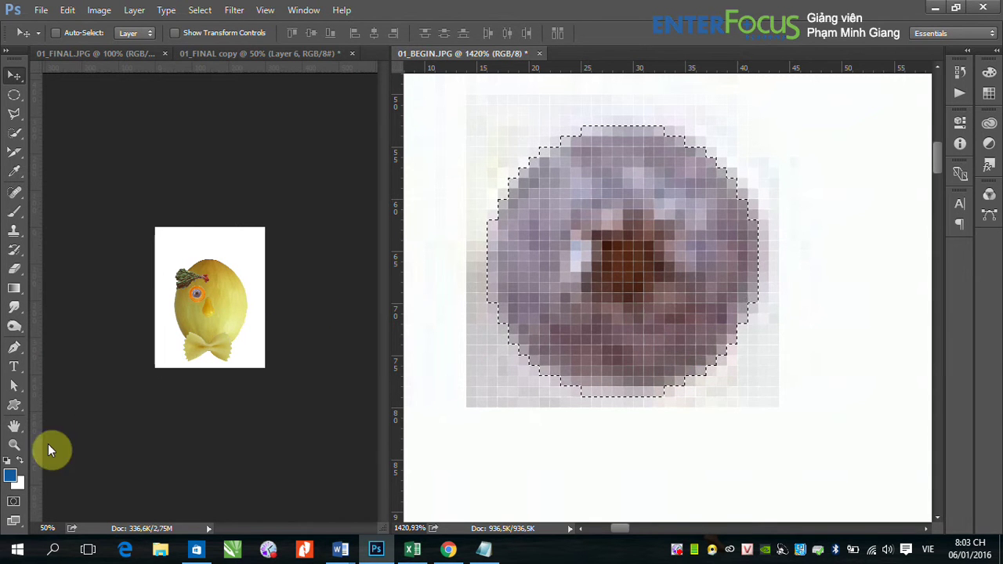
pyautogui.doubleClick(14, 443)
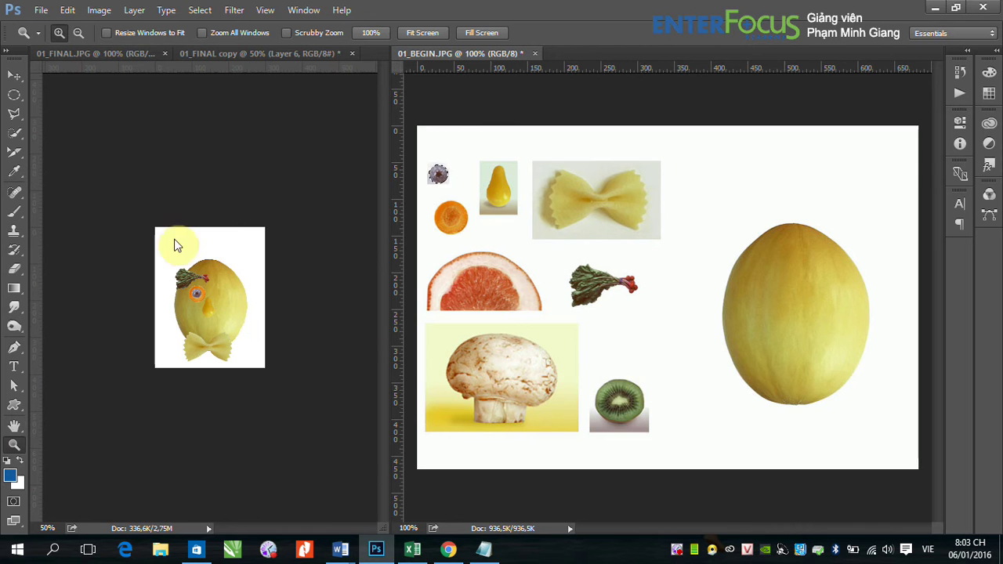
pyautogui.moveTo(585, 361); pyautogui.dragTo(710, 458)
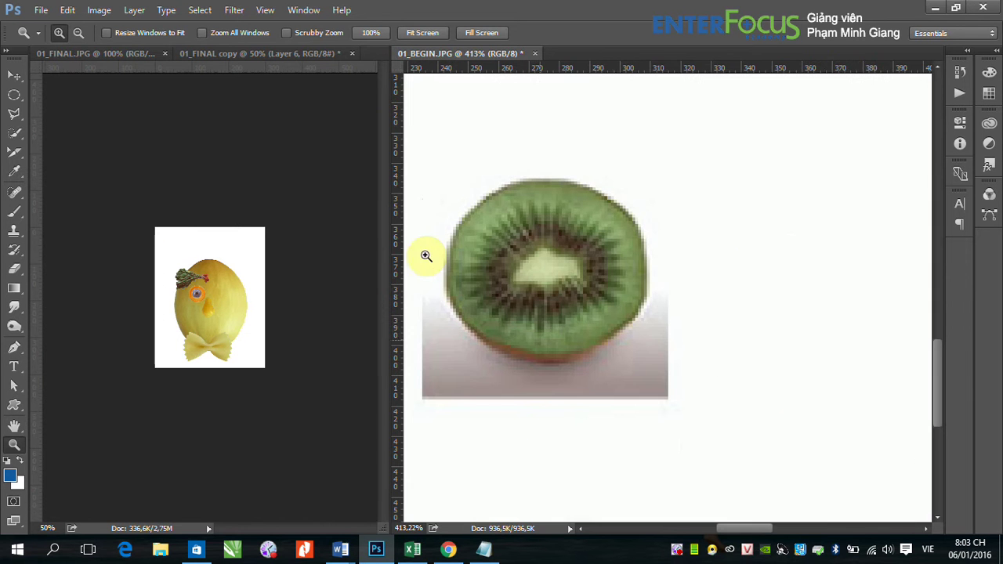
pyautogui.click(14, 95)
pyautogui.moveTo(439, 169); pyautogui.dragTo(645, 351)
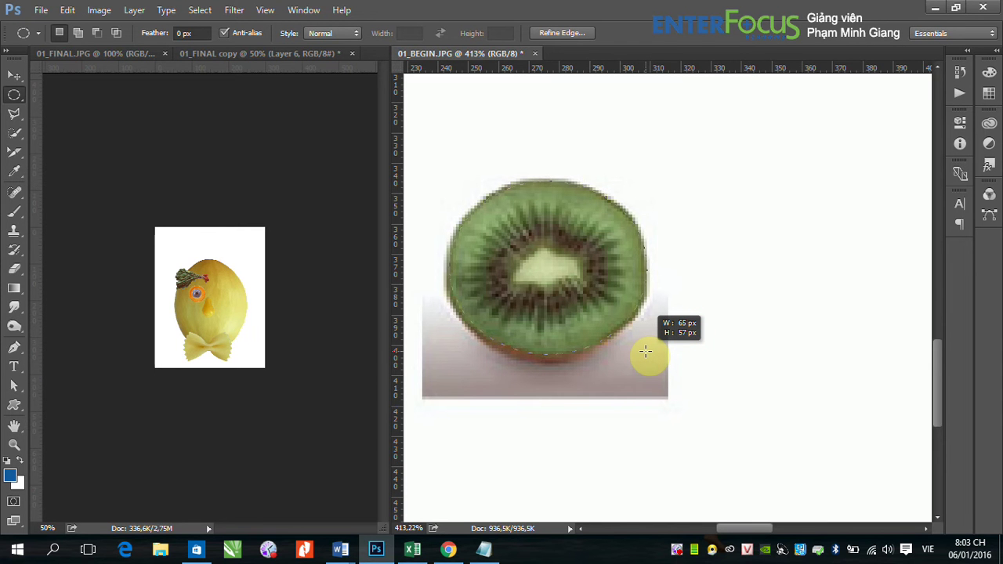
pyautogui.moveTo(645, 351); pyautogui.dragTo(645, 351)
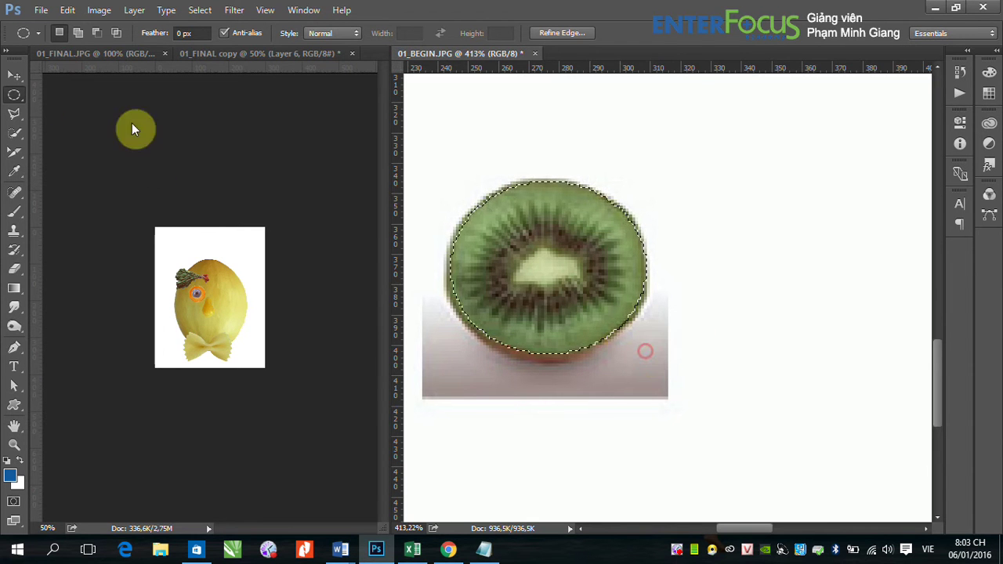
# Copy the selected kiwi into 01_FINAL copy with the Move tool, placing it between the pear and the bow-tie pasta as the mouth.
pyautogui.click(14, 74)
pyautogui.moveTo(575, 291); pyautogui.dragTo(208, 326)
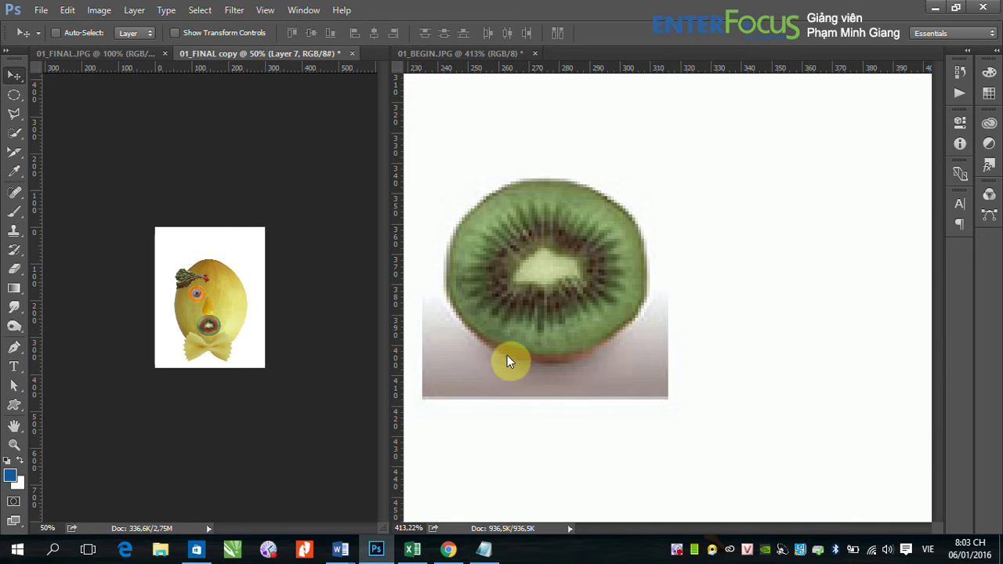
pyautogui.click(502, 357)
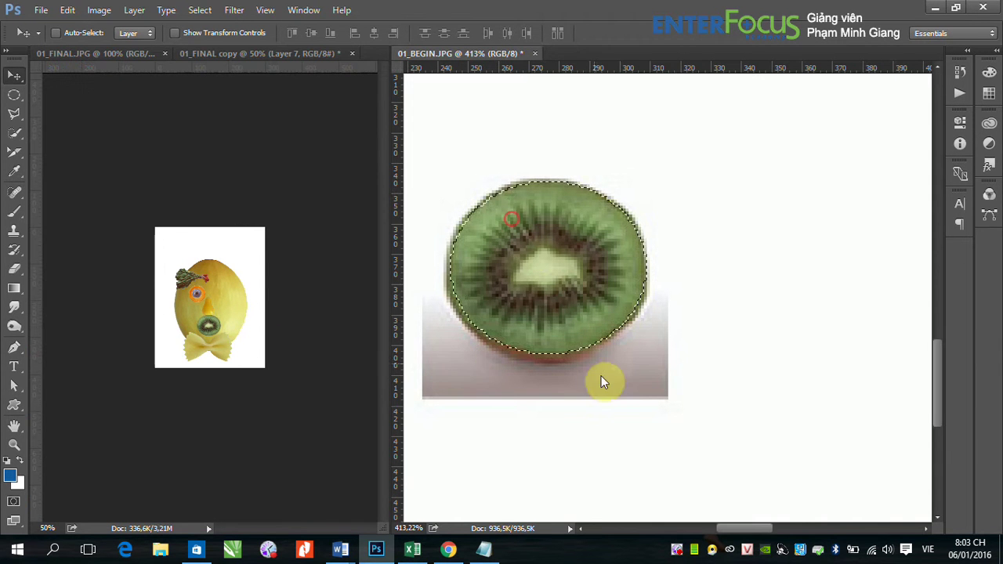
# Trace the red flesh of the grapefruit half in 01_BEGIN.JPG with the Magnetic Lasso tool, leaving out the rind, and close the selection.
pyautogui.scroll(5, 564, 222)
pyautogui.hscroll(-4, 564, 222)
pyautogui.scroll(3, 565, 222)
pyautogui.hscroll(-5, 773, 320)
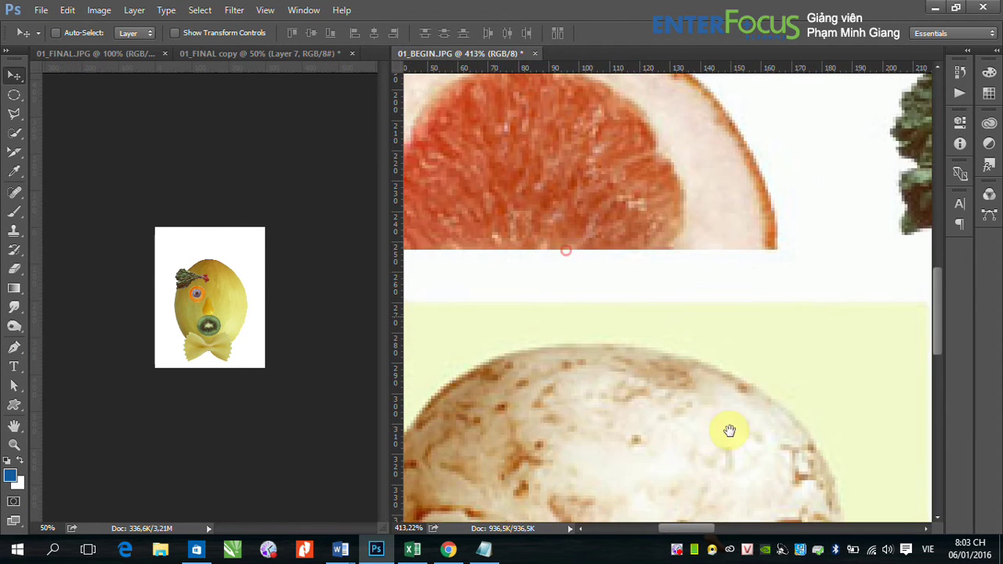
pyautogui.scroll(3, 728, 430)
pyautogui.hscroll(-2, 615, 380)
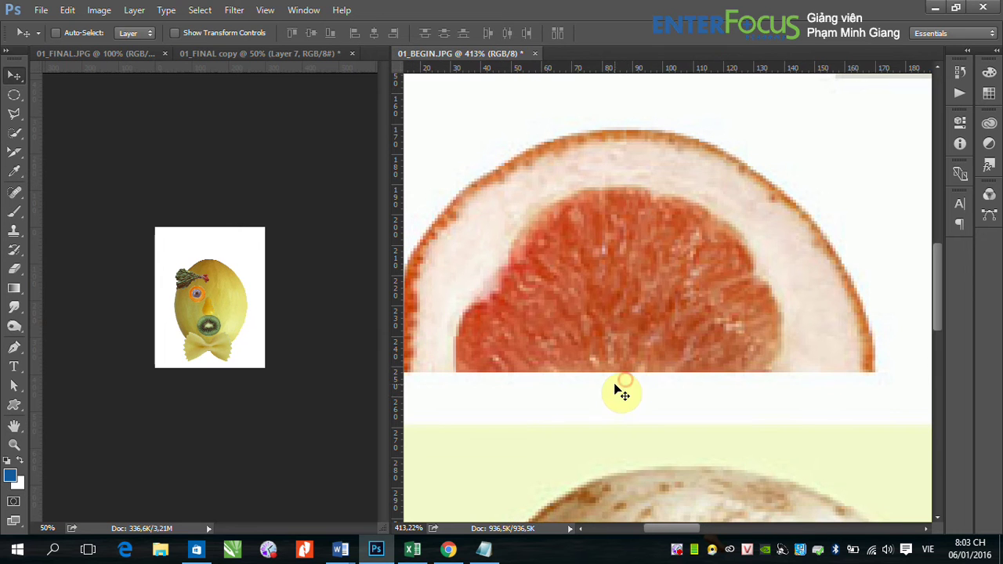
pyautogui.click(14, 114)
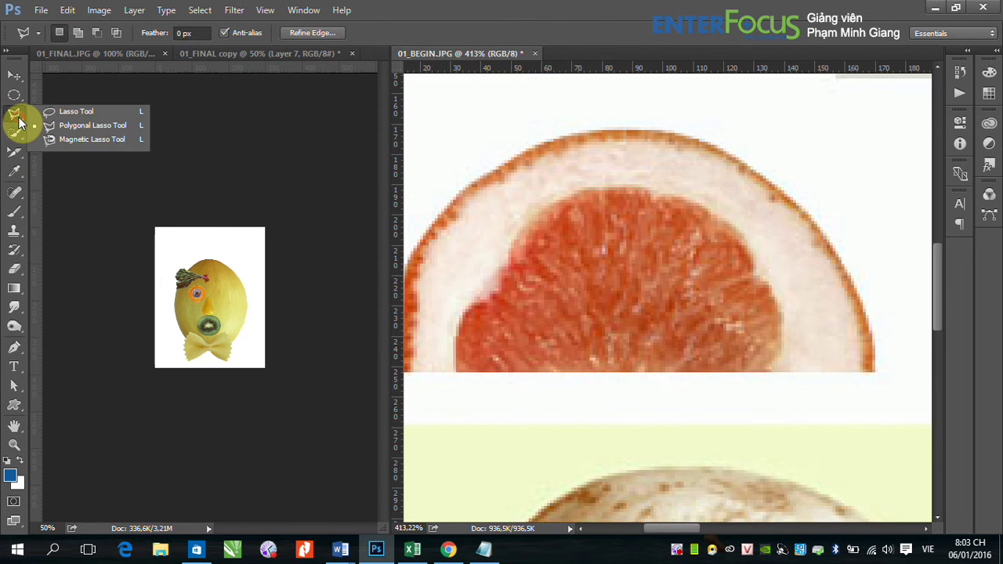
pyautogui.click(67, 139)
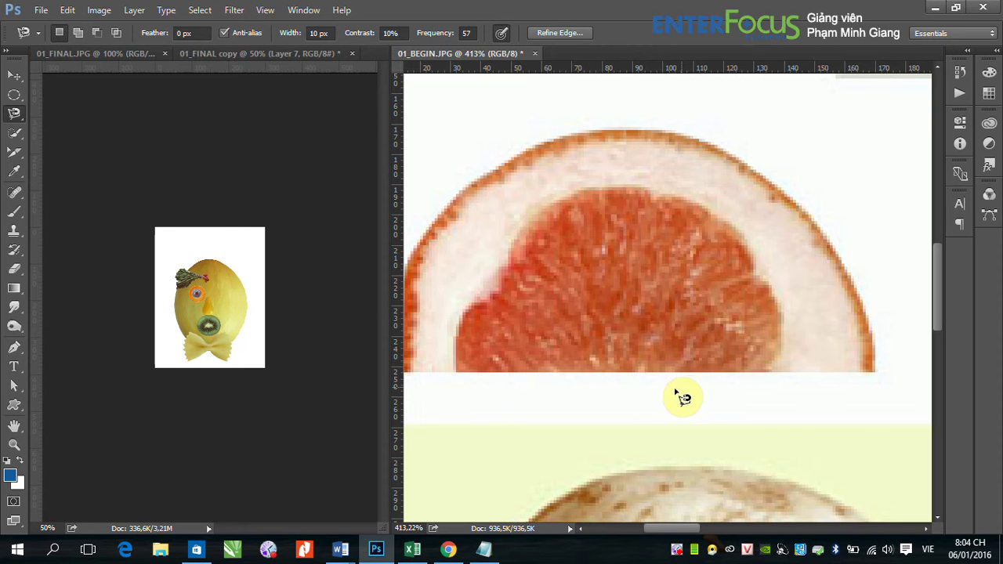
pyautogui.click(457, 370)
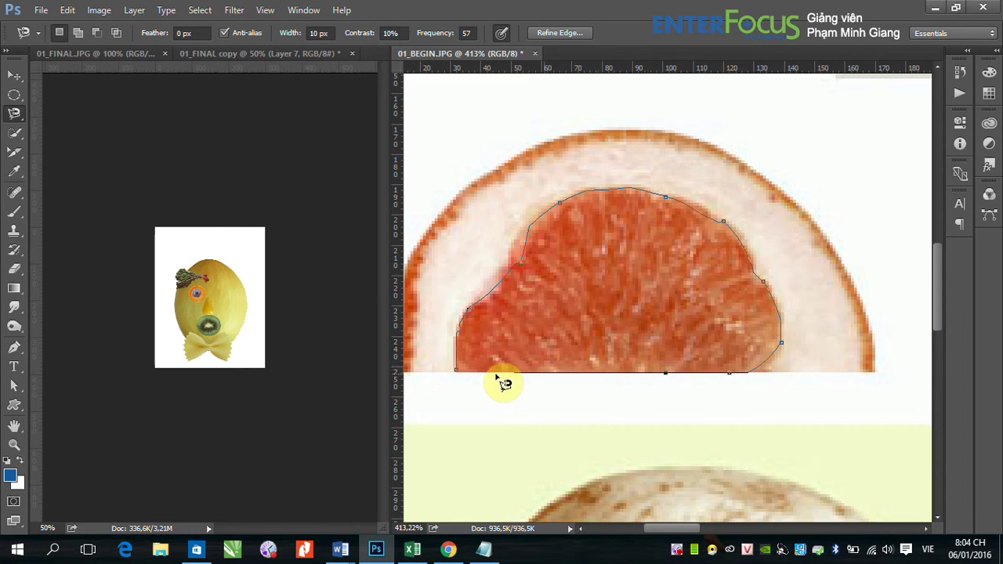
pyautogui.click(456, 374)
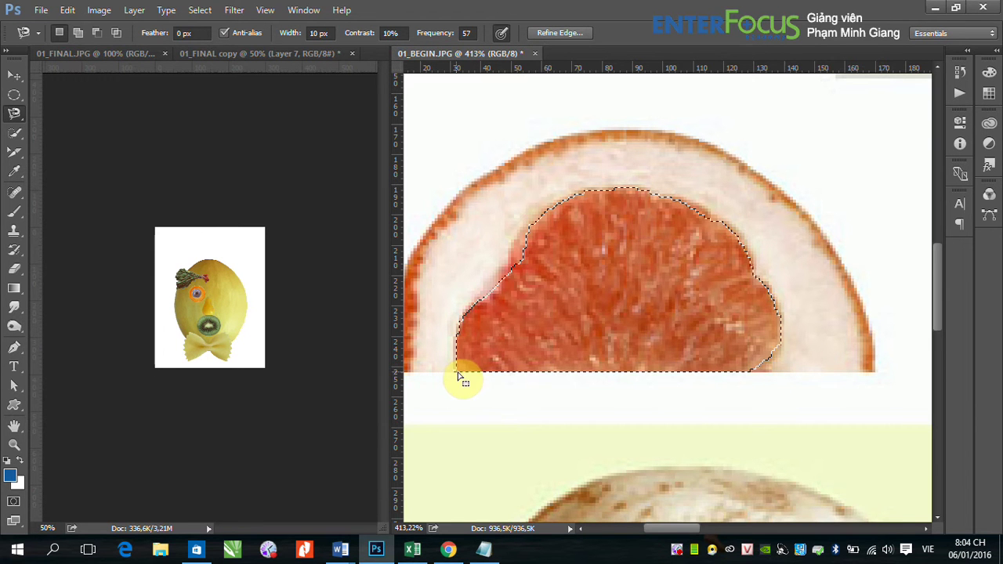
# Copy the selected grapefruit flesh into 01_FINAL copy with the Move tool, placing it over the melon's left edge as an ear.
pyautogui.click(16, 77)
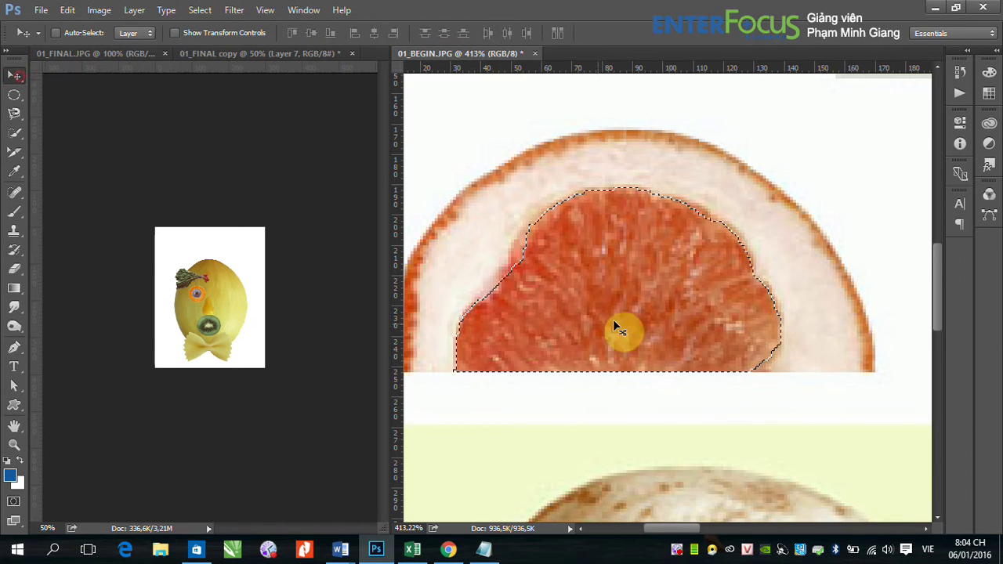
pyautogui.moveTo(614, 332); pyautogui.dragTo(192, 294)
pyautogui.moveTo(211, 329); pyautogui.dragTo(181, 307)
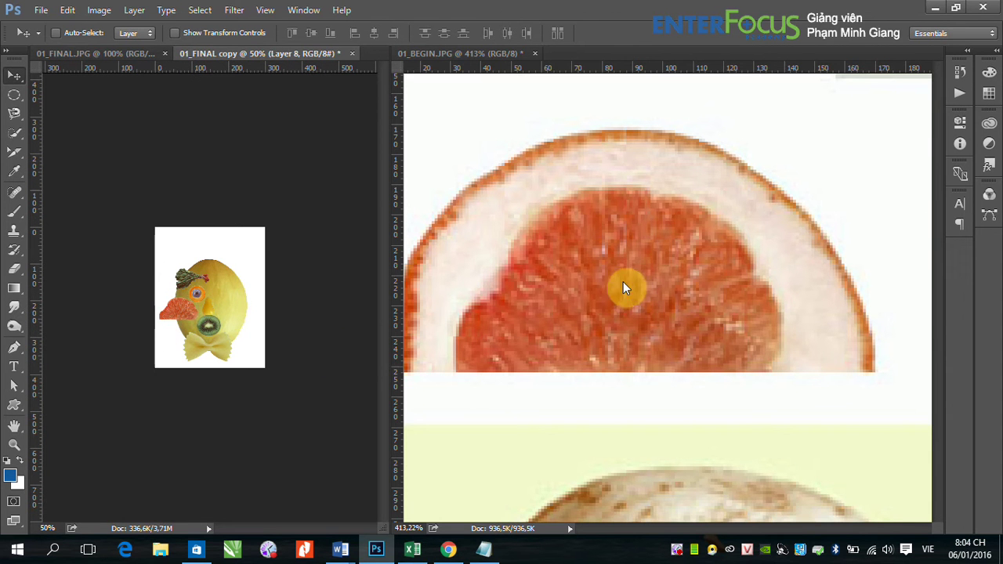
# Enclose the whole mushroom in 01_BEGIN.JPG in a Rectangular Marquee selection with some background around it, and switch to the Magic Wand tool.
pyautogui.click(645, 446)
pyautogui.scroll(-3, 674, 348)
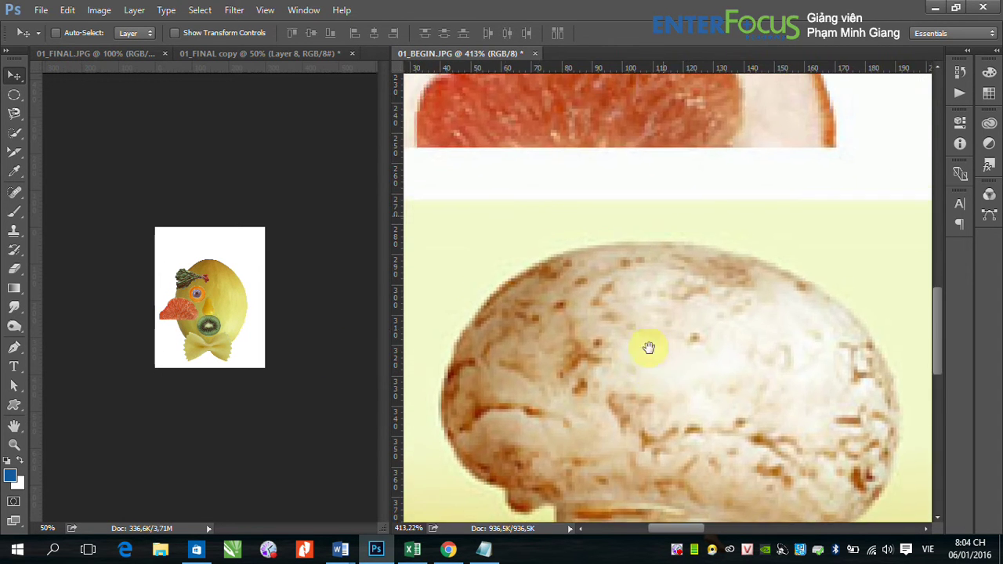
pyautogui.moveTo(647, 347); pyautogui.dragTo(659, 260)
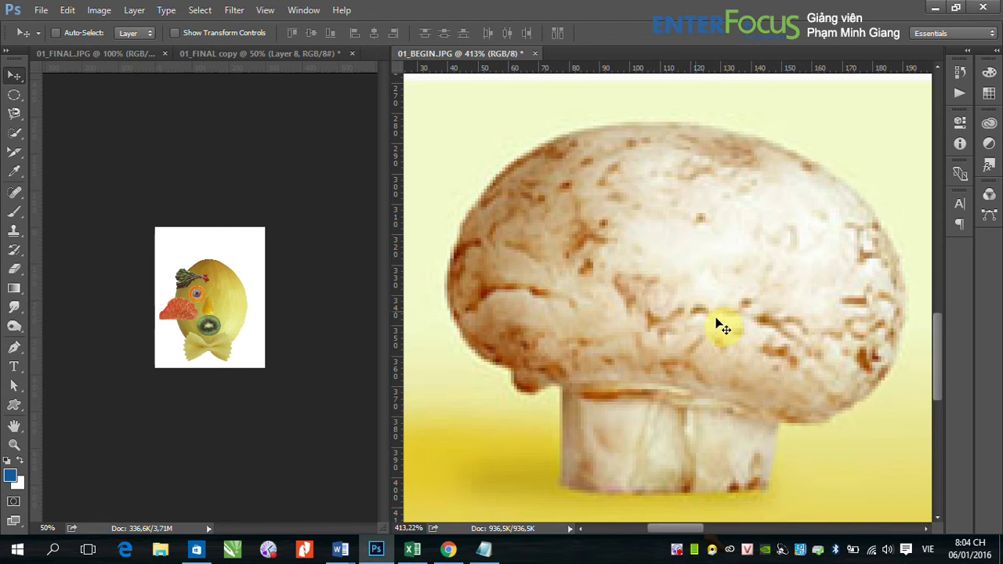
pyautogui.hotkey('ctrl', '-')
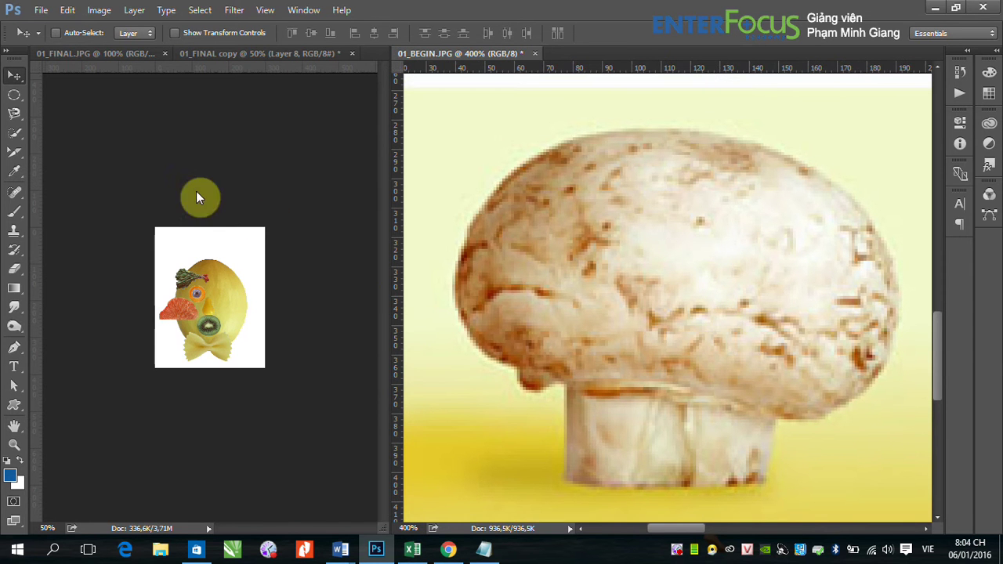
pyautogui.rightClick(14, 98)
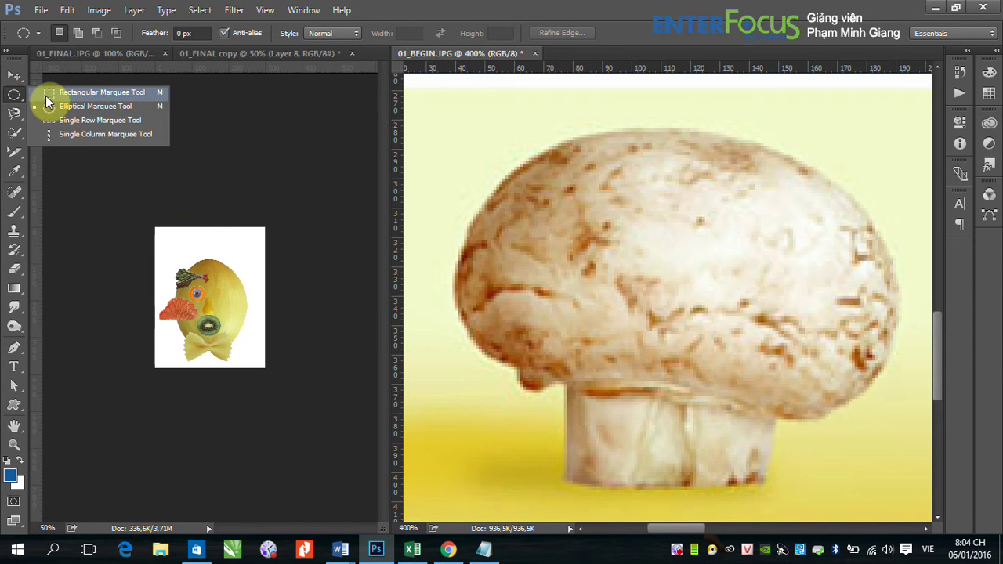
pyautogui.click(45, 94)
pyautogui.moveTo(423, 111); pyautogui.dragTo(919, 503)
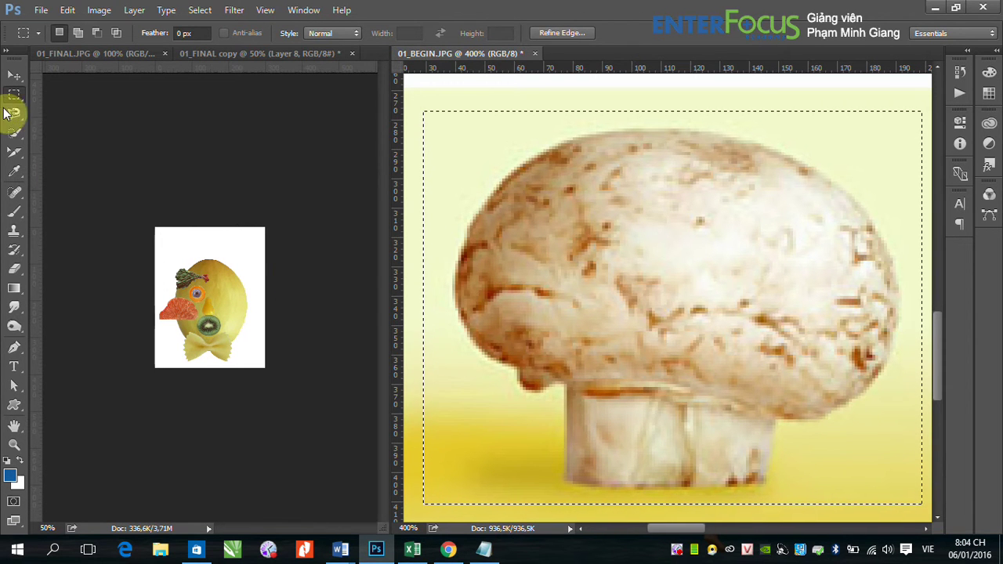
pyautogui.click(16, 134)
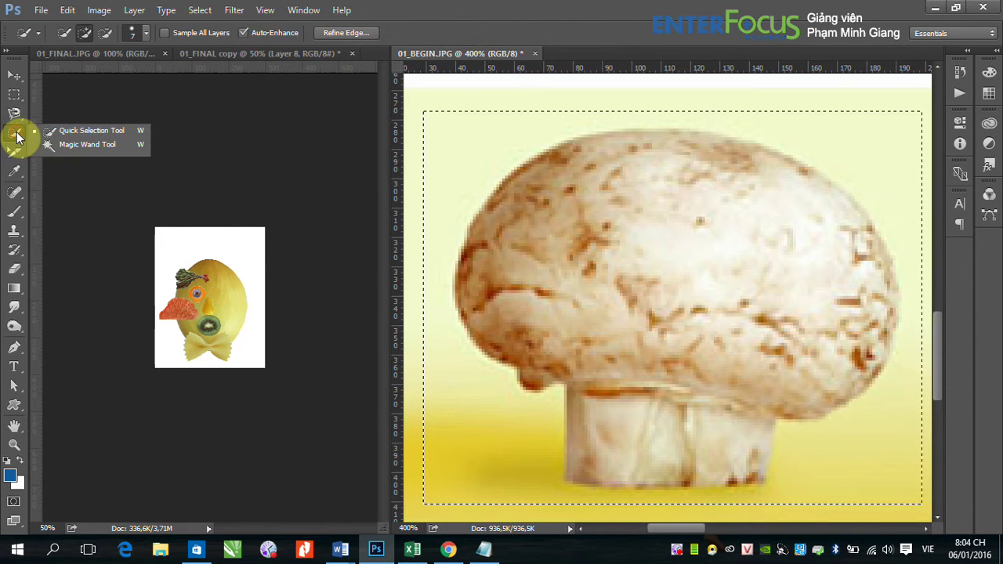
pyautogui.click(65, 145)
# Try to subtract the background around the mushroom from the selection with the Magic Wand at tolerance 100.
pyautogui.press('alt')
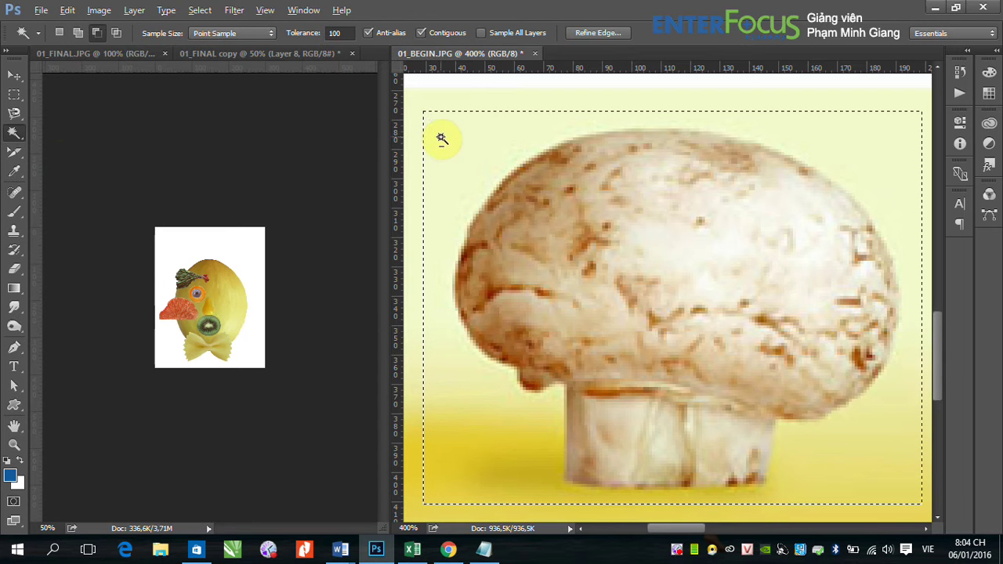
pyautogui.keyDown('alt'); pyautogui.click(850, 149); pyautogui.keyUp('alt')
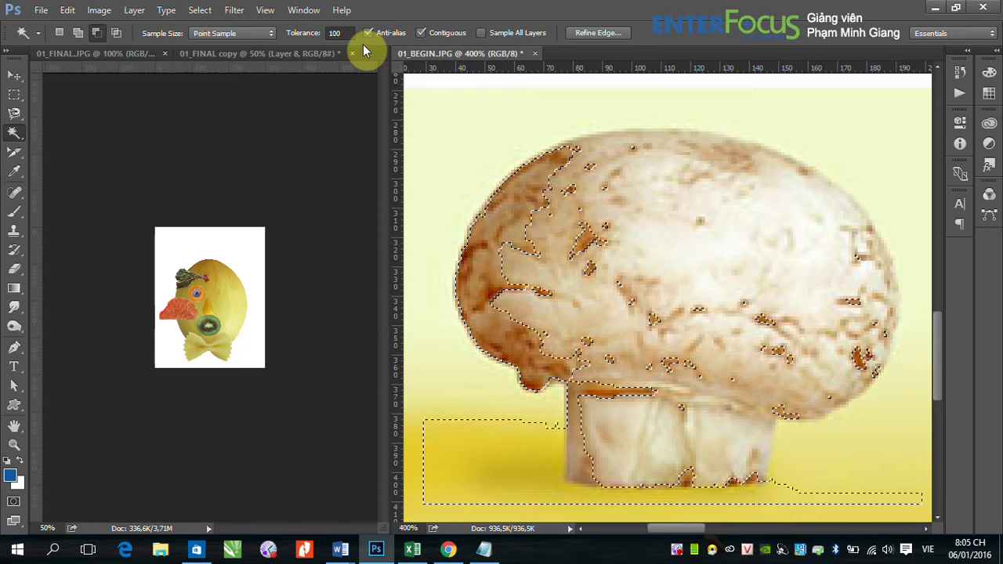
pyautogui.hotkey('ctrl', 'alt', 'z')
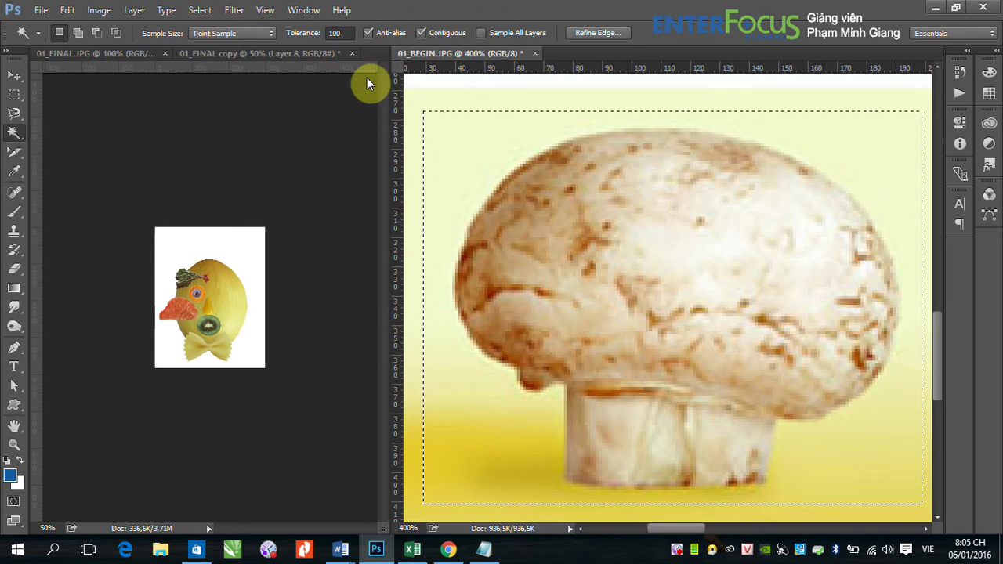
# Set the Magic Wand tolerance to 20 and subtract all background areas around the mushroom from the rectangular selection.
pyautogui.click(337, 33)
pyautogui.write('20')
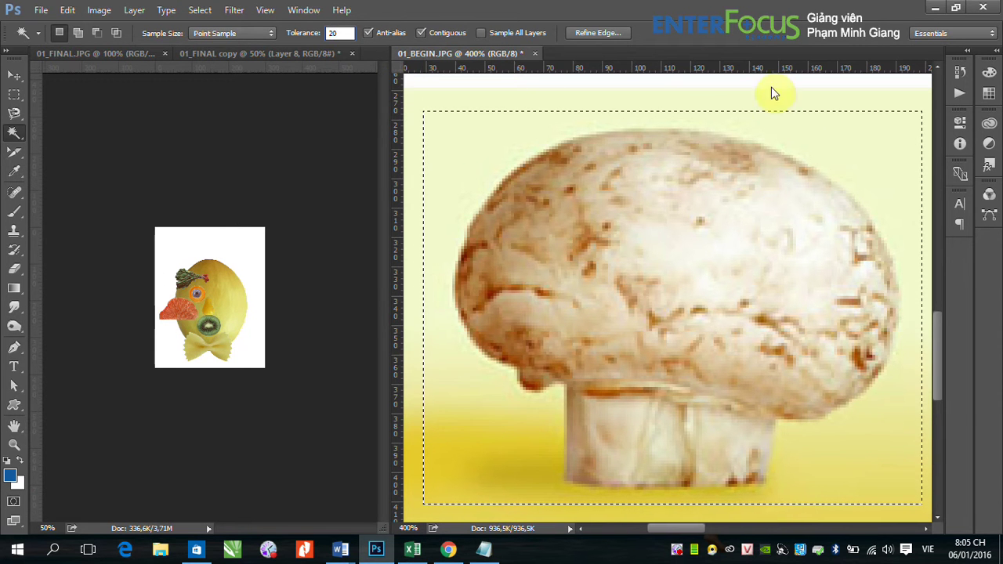
pyautogui.press('alt')
pyautogui.keyDown('alt'); pyautogui.click(860, 159); pyautogui.keyUp('alt')
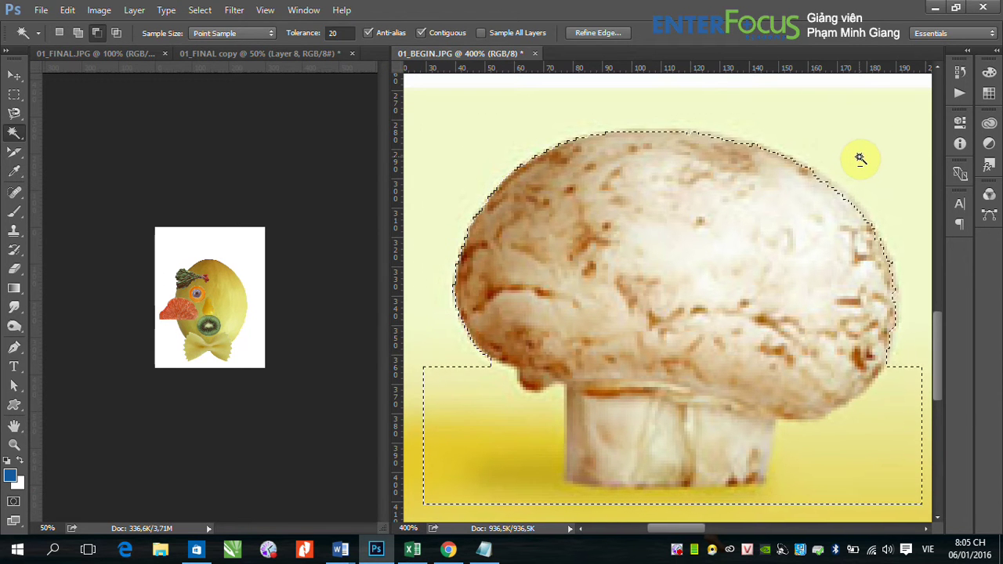
pyautogui.keyDown('alt'); pyautogui.click(895, 403); pyautogui.keyUp('alt')
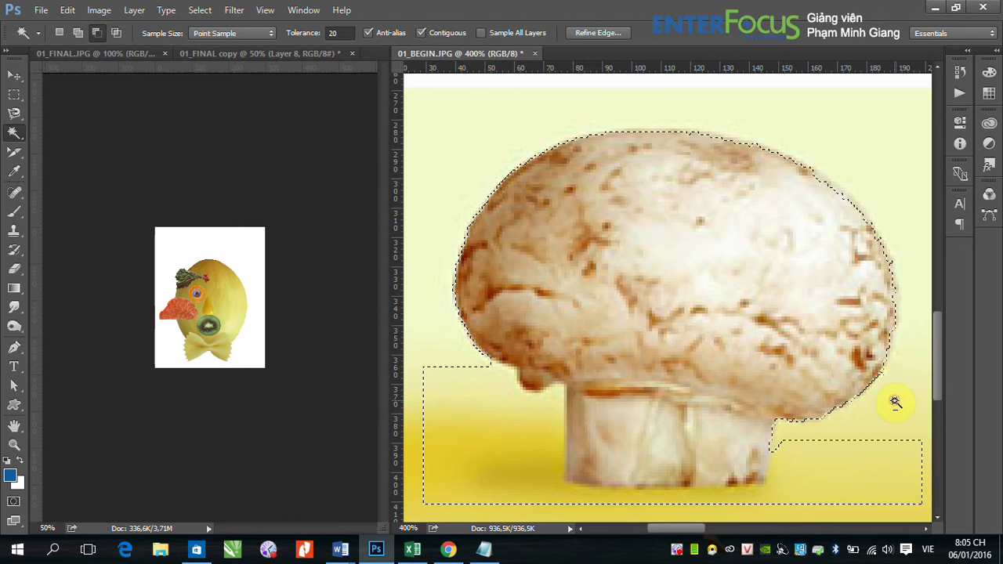
pyautogui.keyDown('alt'); pyautogui.click(853, 465); pyautogui.keyUp('alt')
pyautogui.keyDown('alt'); pyautogui.click(768, 497); pyautogui.keyUp('alt')
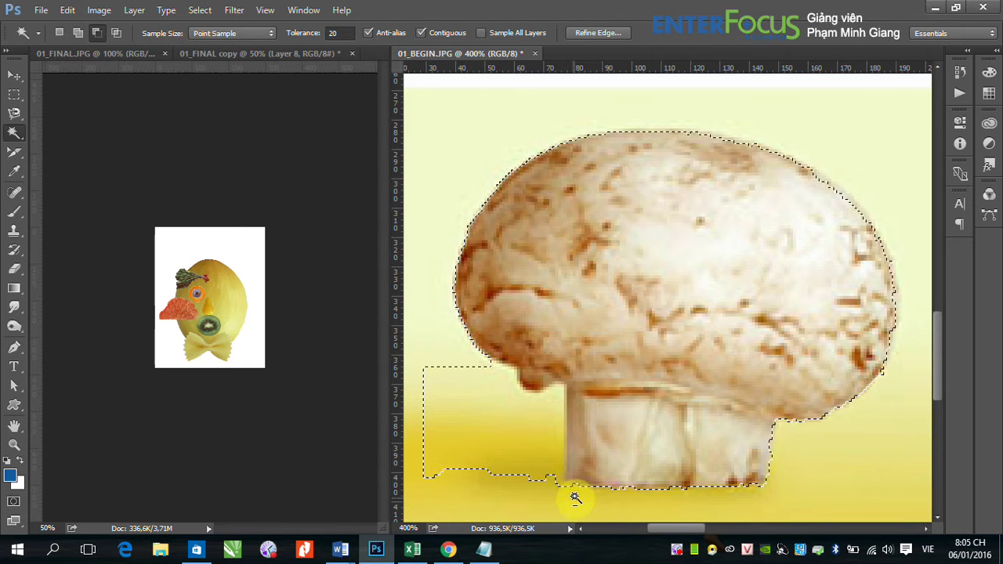
pyautogui.keyDown('alt'); pyautogui.click(546, 460); pyautogui.keyUp('alt')
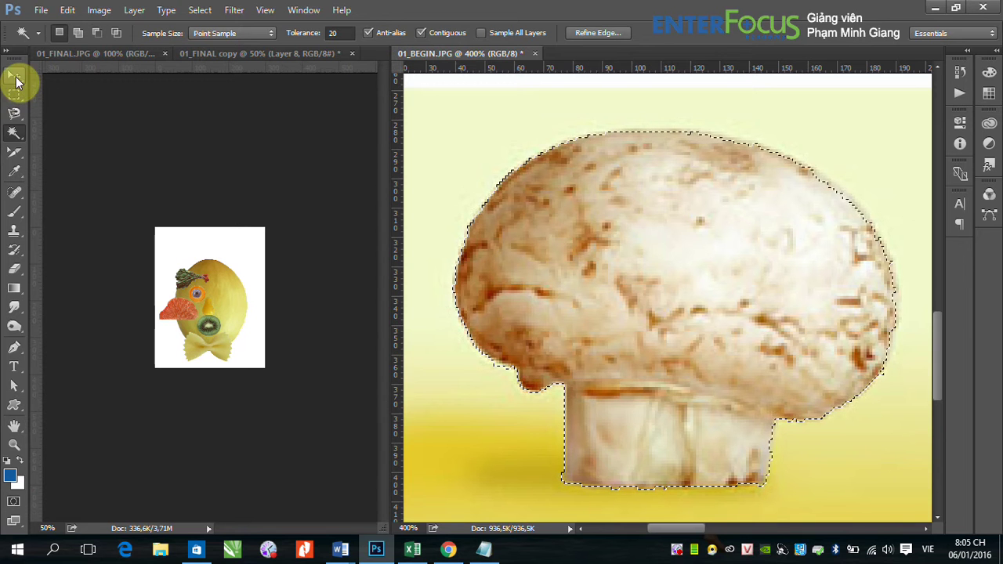
# Copy the selected mushroom onto the top of the melon in 01_FINAL copy as a hat, and close 01_BEGIN.JPG without saving.
pyautogui.click(15, 78)
pyautogui.moveTo(634, 270); pyautogui.dragTo(237, 227)
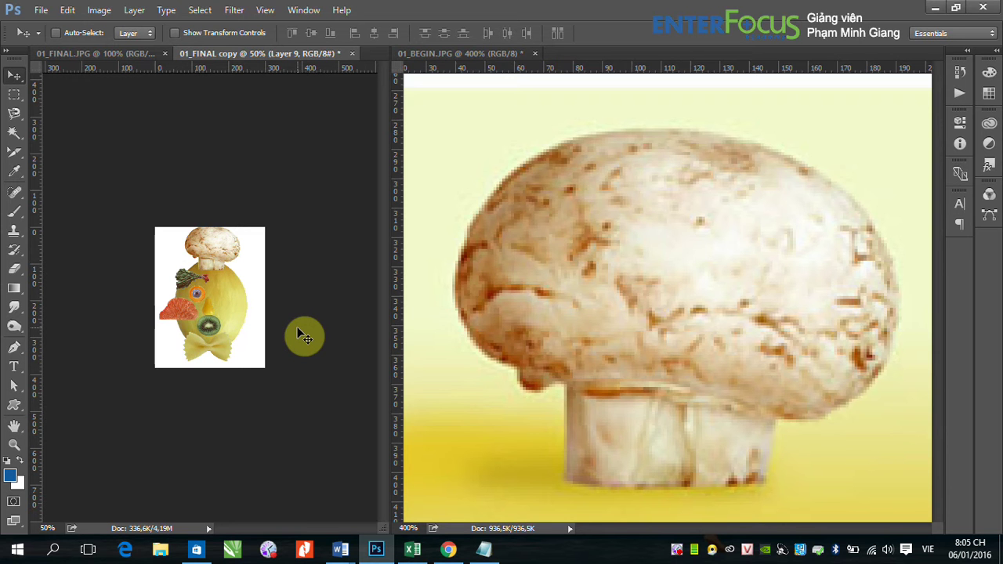
pyautogui.click(536, 53)
pyautogui.click(517, 221)
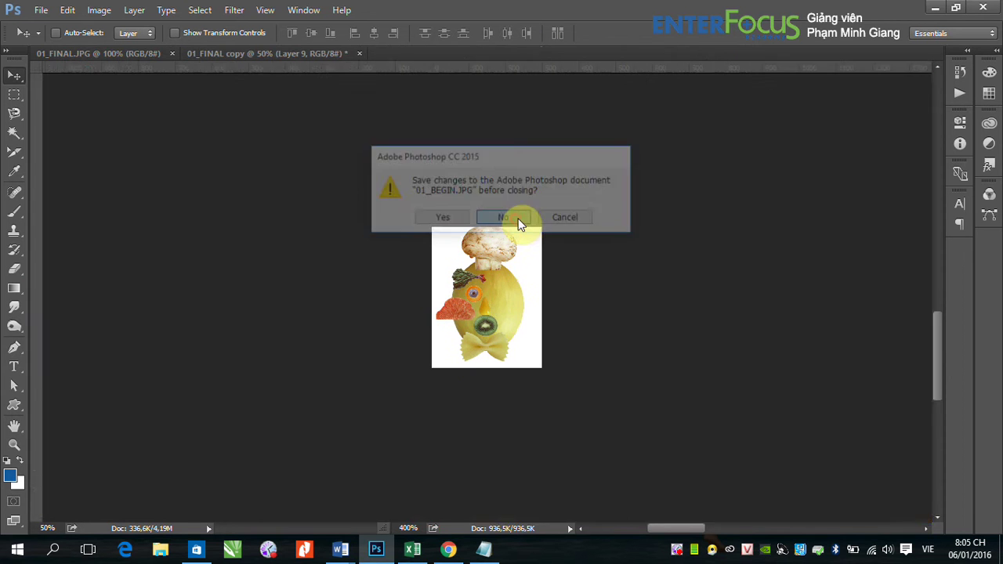
# Arrange 01_FINAL copy and the reference 01_FINAL.JPG side by side and show the copy at 100% zoom.
pyautogui.click(106, 55)
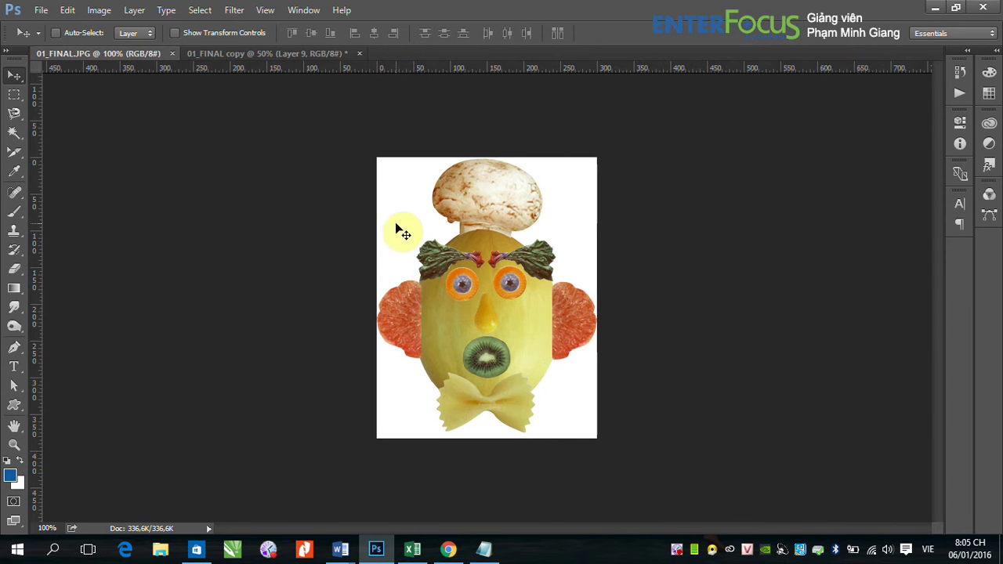
pyautogui.click(232, 53)
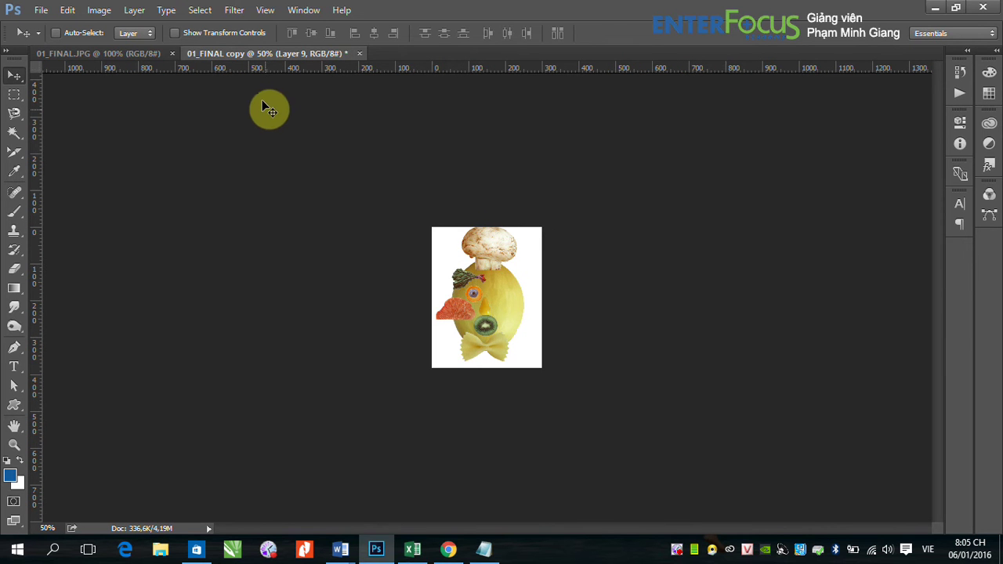
pyautogui.click(304, 11)
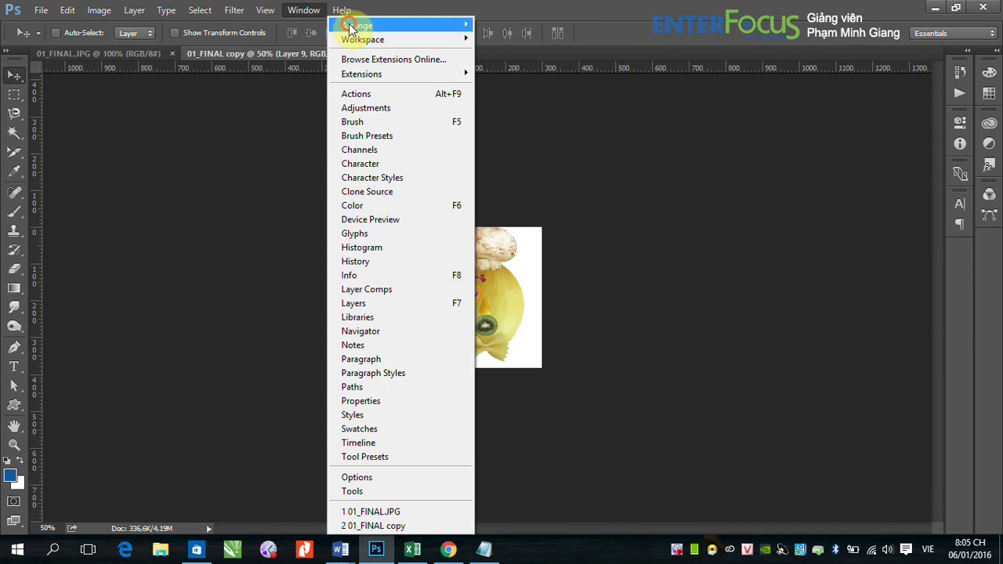
pyautogui.moveTo(353, 26)
pyautogui.click(551, 69)
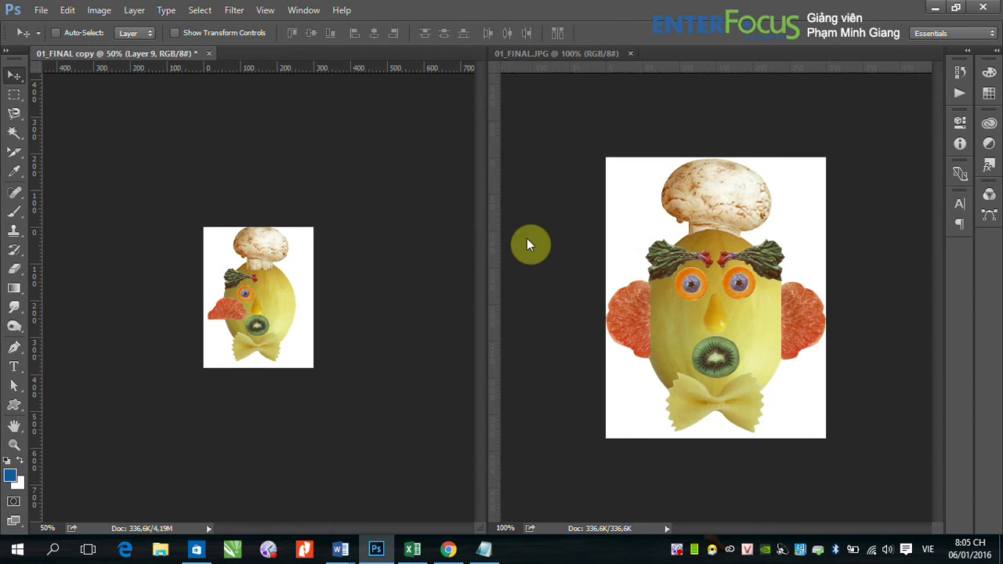
pyautogui.doubleClick(14, 444)
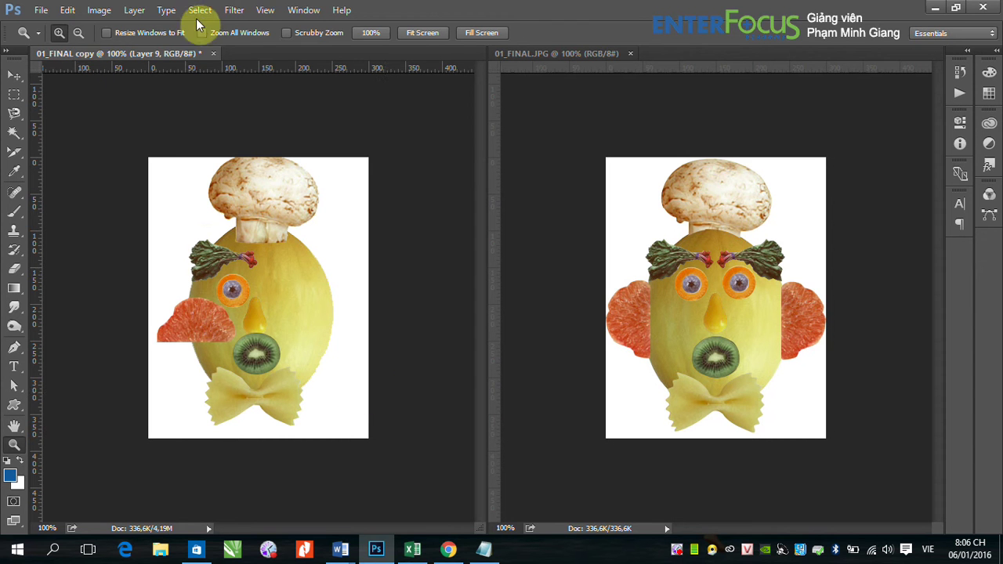
# Display the Layers panel for 01_FINAL copy and look through the layer stack.
pyautogui.click(304, 10)
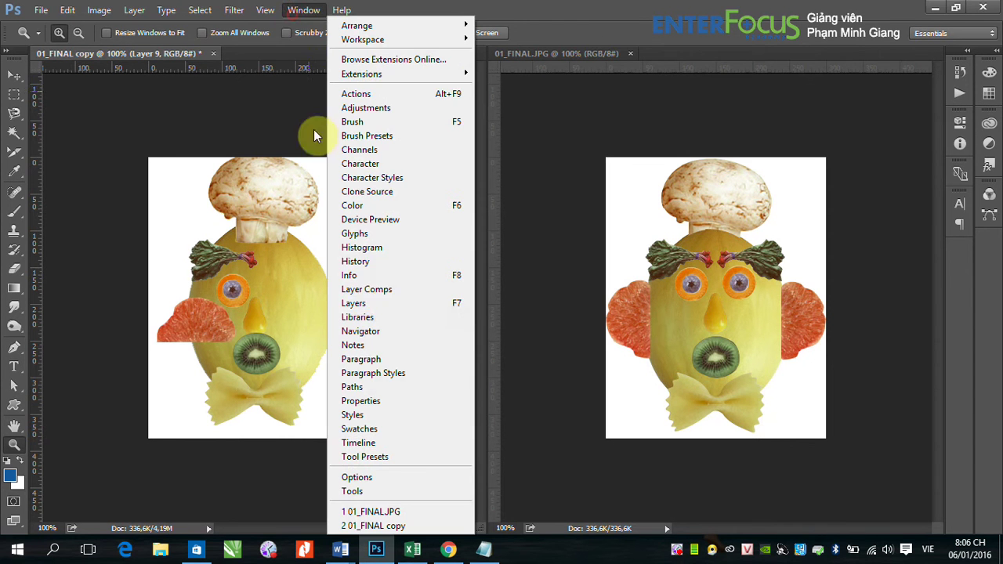
pyautogui.click(384, 305)
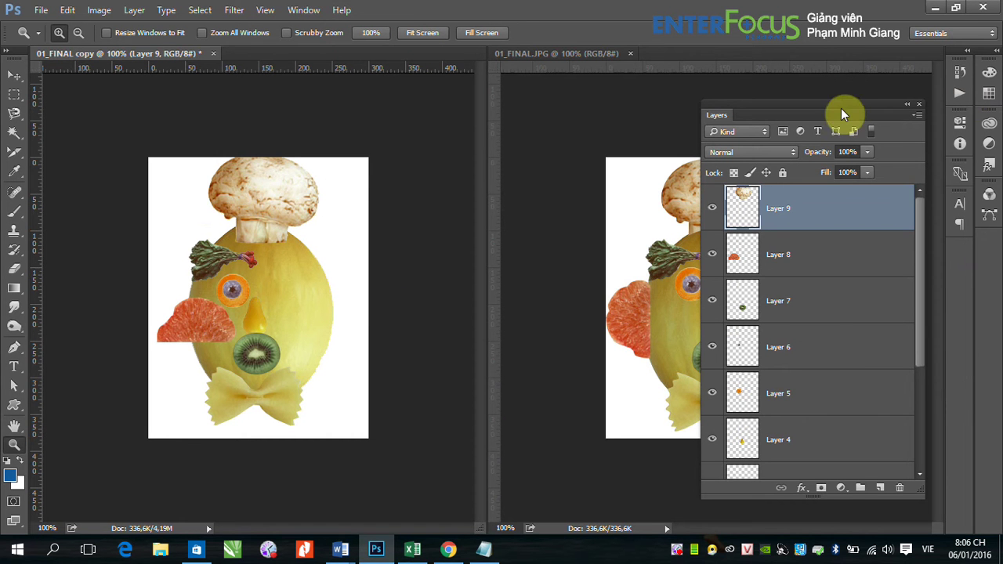
pyautogui.moveTo(919, 210)
pyautogui.mouseDown()
pyautogui.moveTo(923, 334)
pyautogui.moveTo(914, 201)
pyautogui.mouseUp()
pyautogui.moveTo(918, 319)
pyautogui.mouseDown()
pyautogui.moveTo(923, 432)
pyautogui.moveTo(918, 274)
pyautogui.moveTo(918, 422)
pyautogui.moveTo(914, 337)
pyautogui.mouseUp()
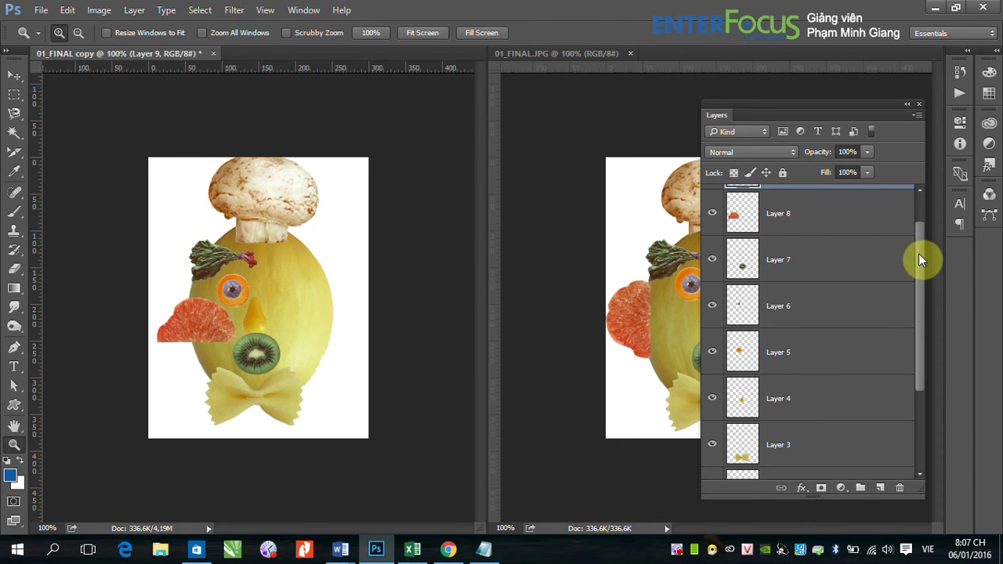
pyautogui.moveTo(919, 250); pyautogui.dragTo(921, 232)
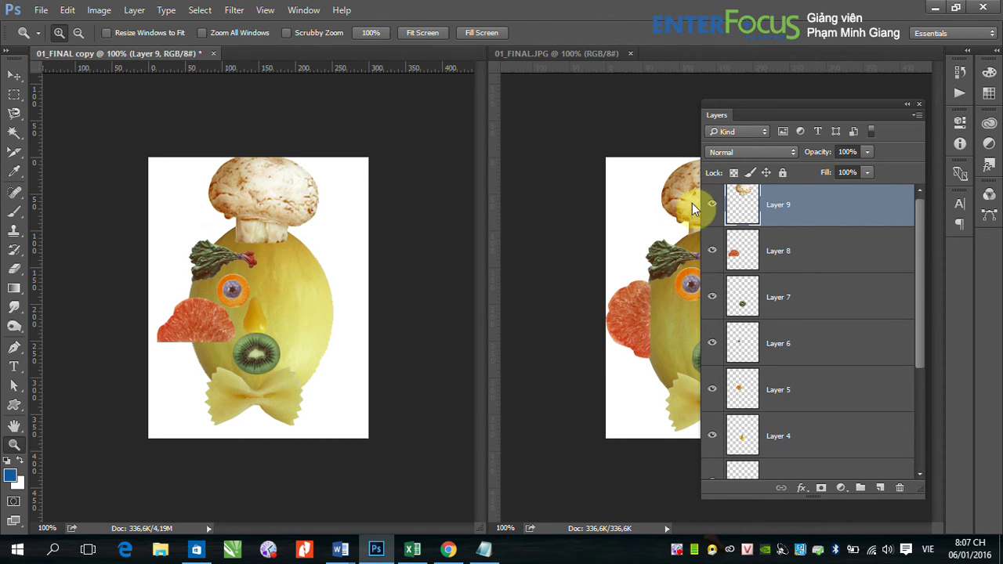
# Hide and show the mushroom's layer, Layer 9, twice to check which piece it holds.
pyautogui.click(713, 206)
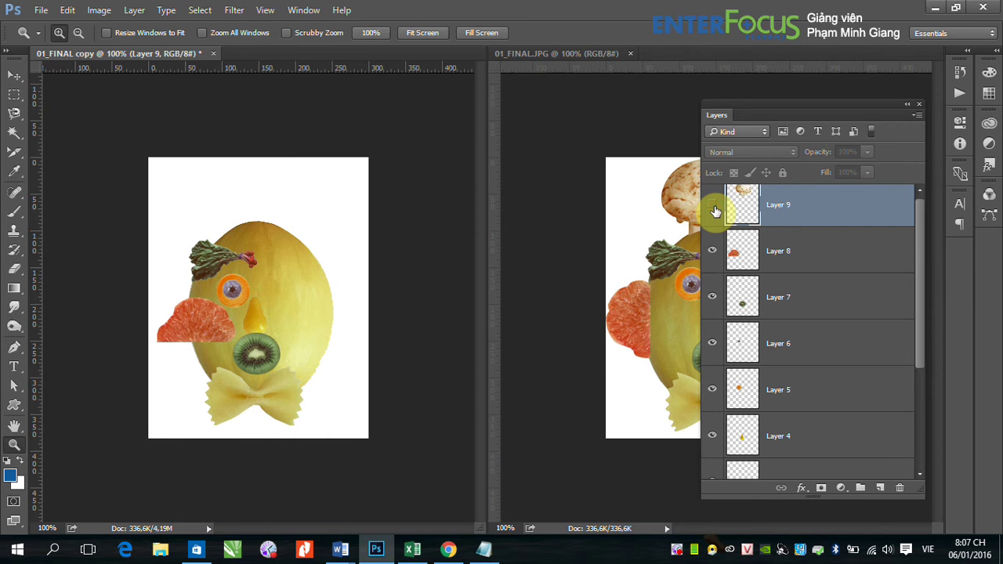
pyautogui.click(713, 207)
pyautogui.click(713, 207)
pyautogui.click(712, 207)
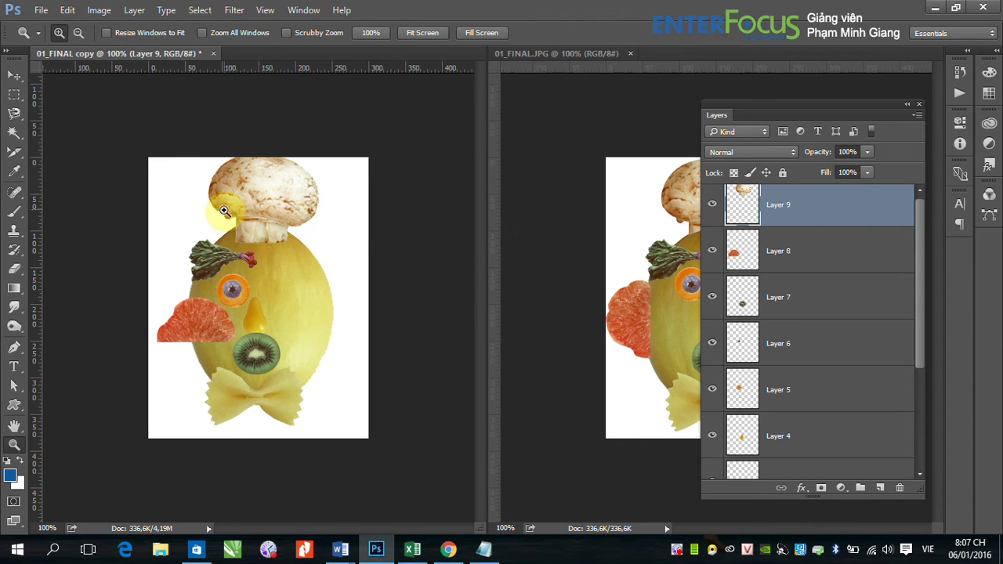
# Move the mushroom hat slightly down and to the right on the melon with the Move tool.
pyautogui.click(14, 76)
pyautogui.moveTo(251, 198)
pyautogui.mouseDown()
pyautogui.moveTo(241, 209)
pyautogui.moveTo(260, 200)
pyautogui.mouseUp()
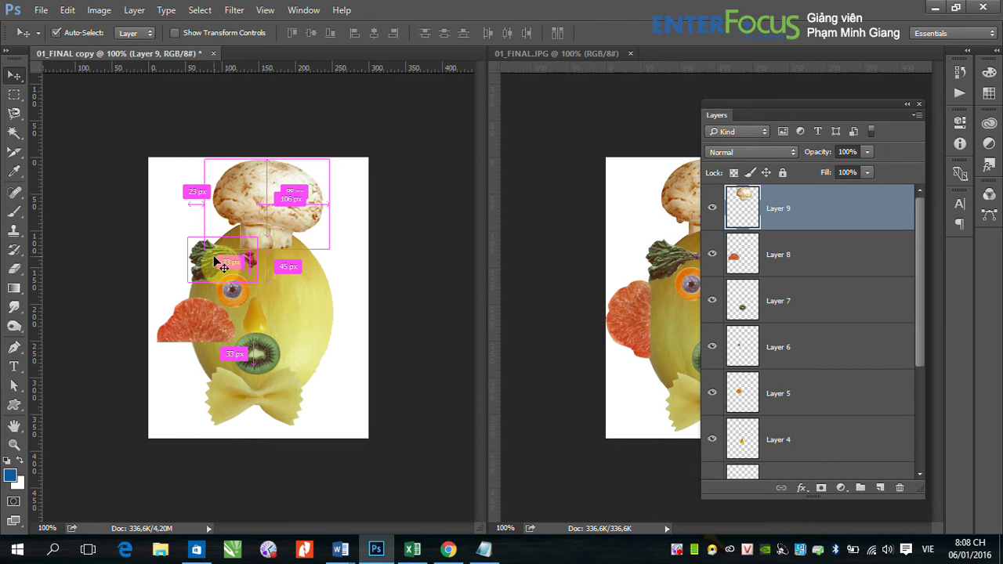
# Select the green leaf eyebrow's layer, Layer 2, directly from the image, also choosing it among the layers stacked at that spot.
pyautogui.keyDown('ctrl'); pyautogui.click(213, 265); pyautogui.keyUp('ctrl')
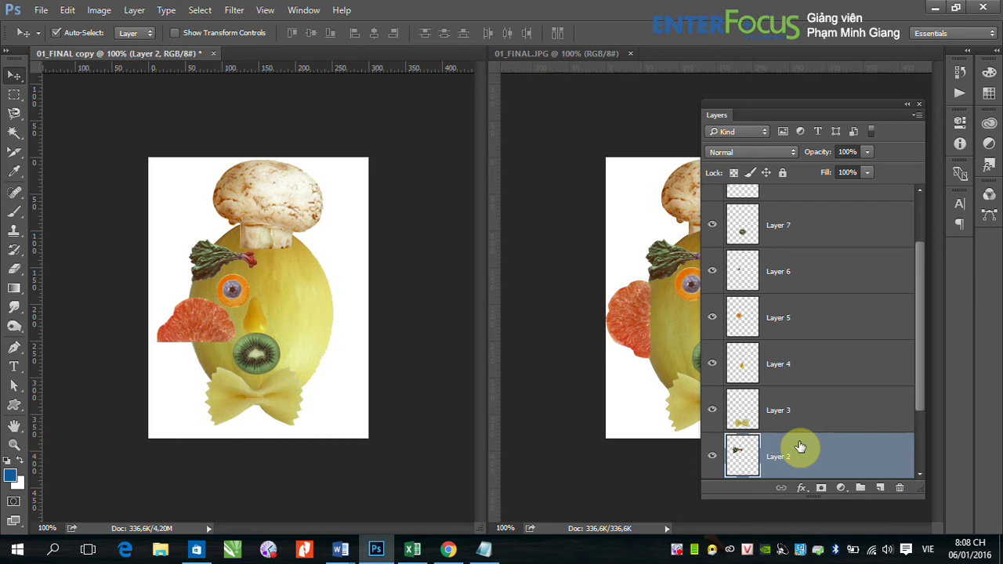
pyautogui.rightClick(212, 265)
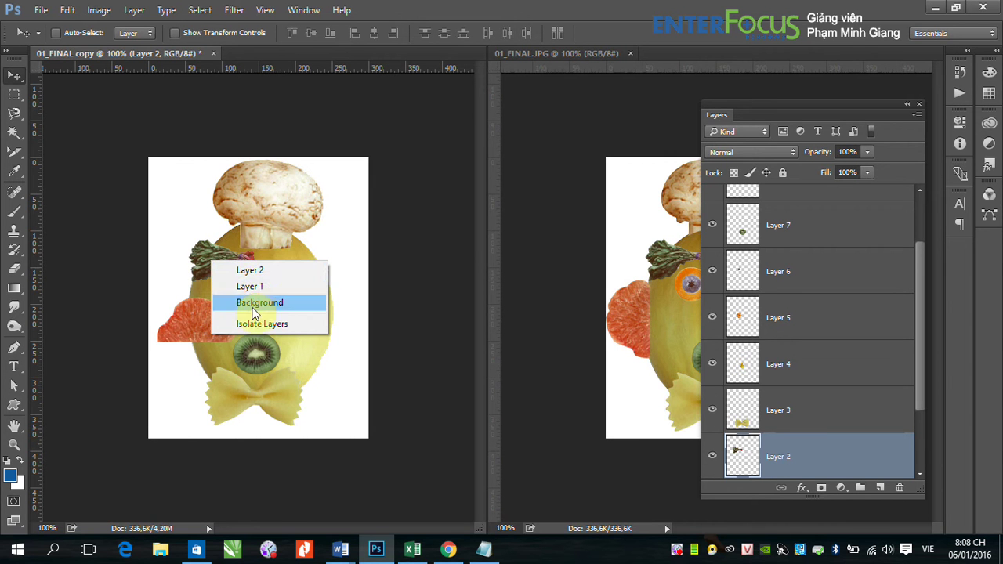
pyautogui.click(260, 273)
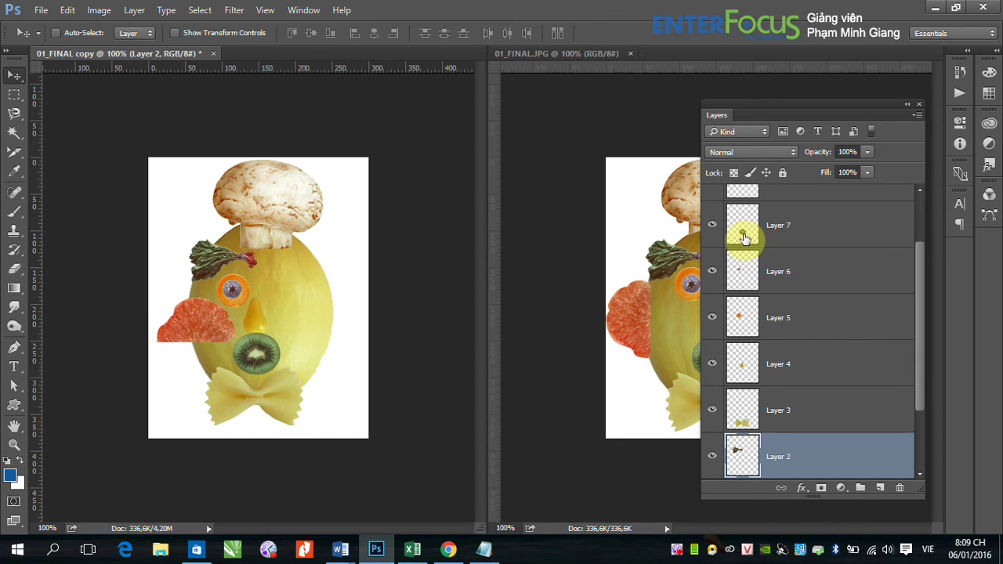
# Set the layer thumbnail size to None in the Layers Panel Options.
pyautogui.click(916, 116)
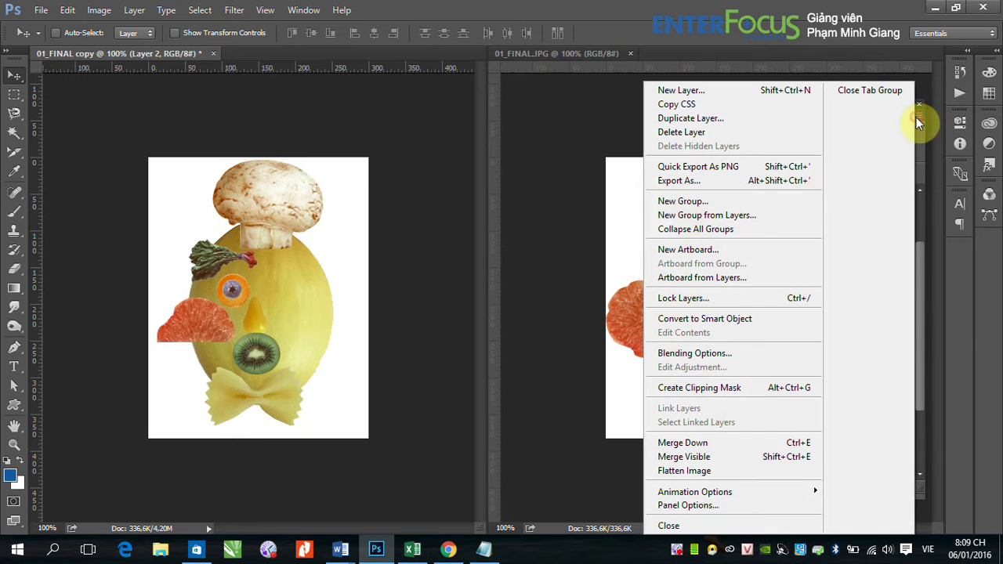
pyautogui.click(697, 509)
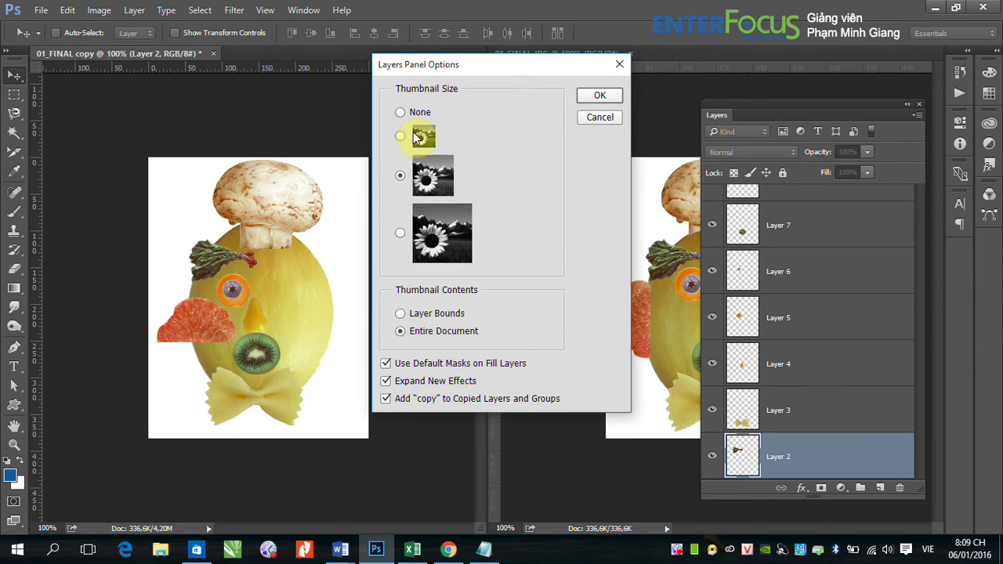
pyautogui.click(401, 113)
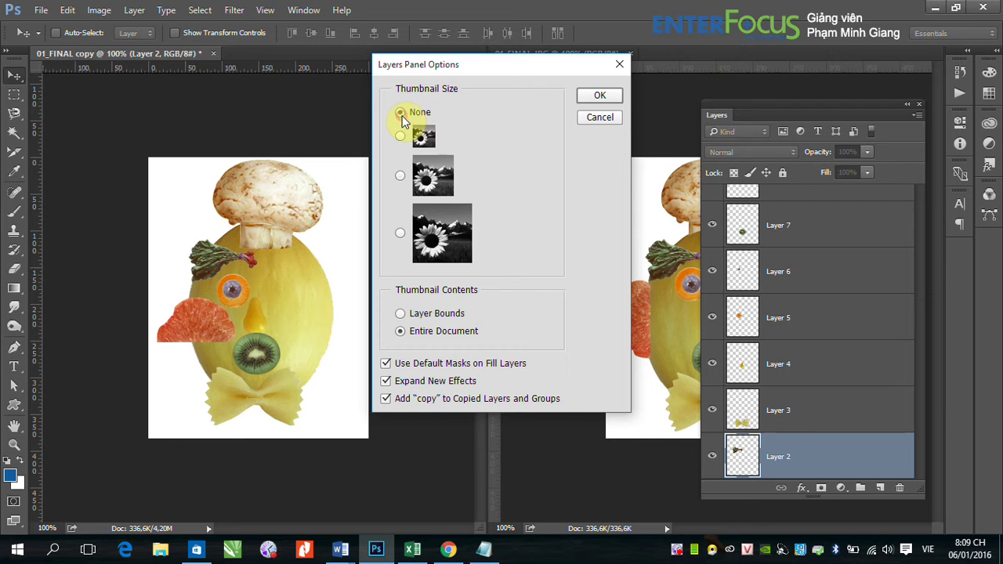
pyautogui.click(599, 95)
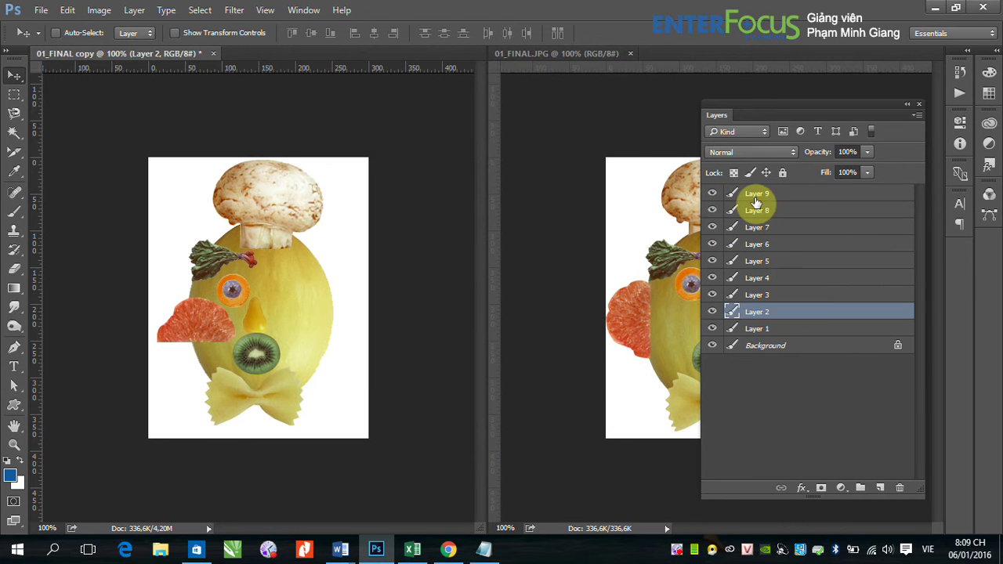
# Set the layer thumbnails to the largest size in the Layers Panel Options.
pyautogui.click(915, 115)
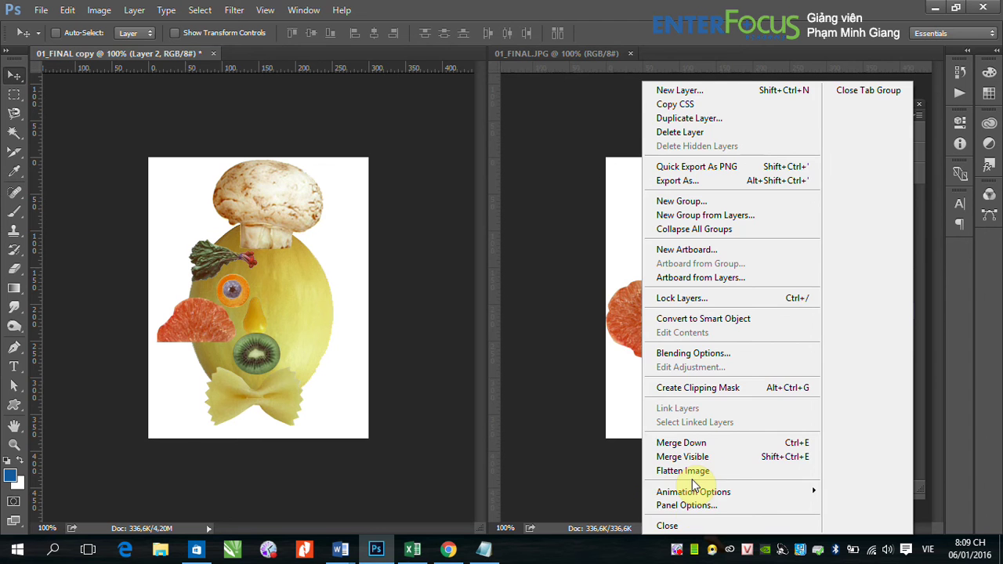
pyautogui.click(690, 504)
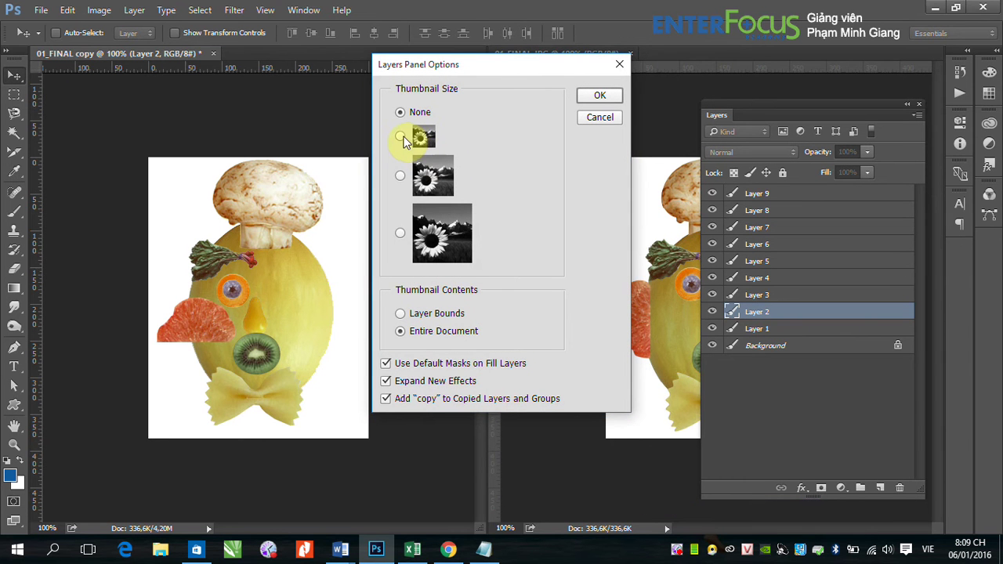
pyautogui.click(599, 94)
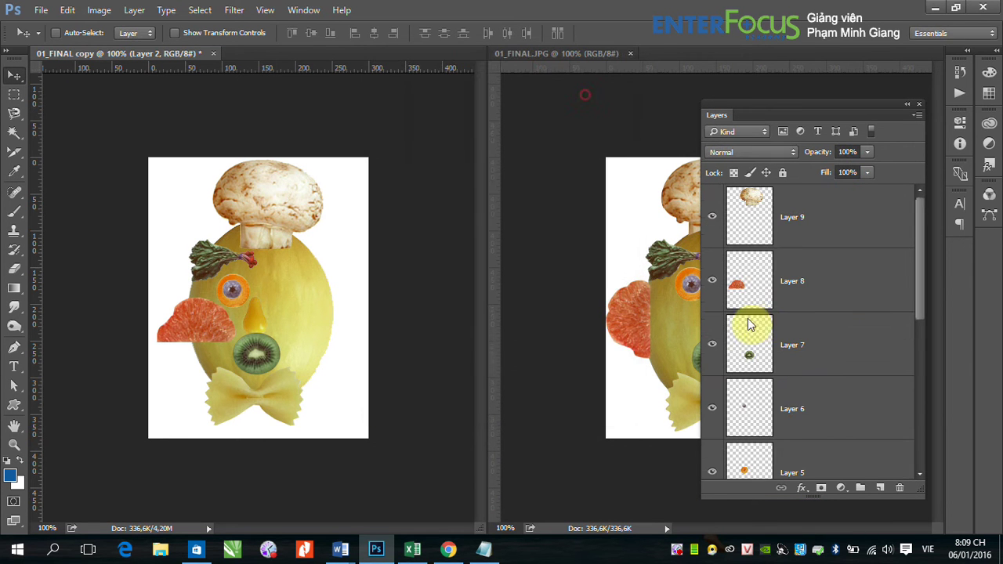
# Try the Move tool's Auto-Select by picking the melon's and the mushroom's layers directly from the image.
pyautogui.click(755, 211)
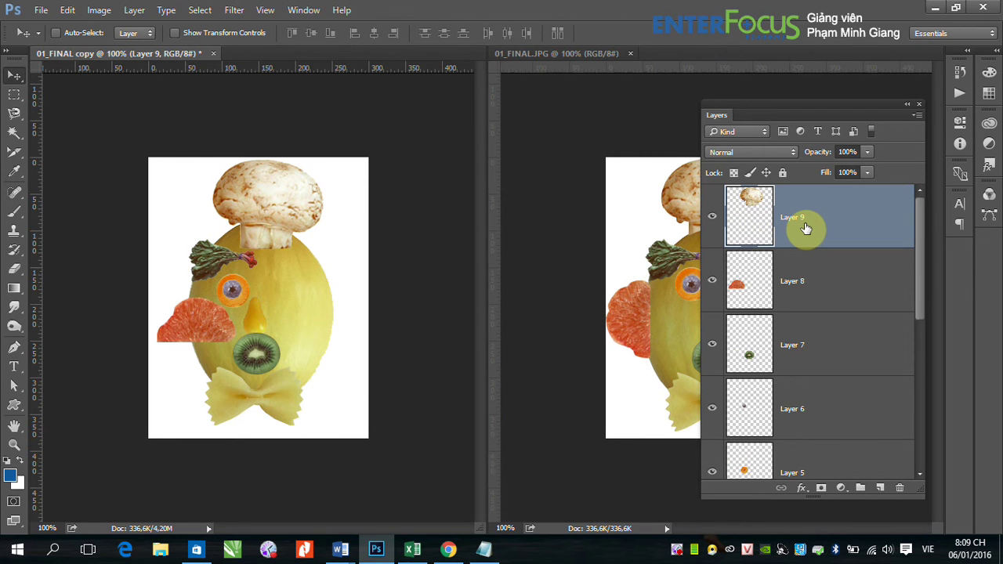
pyautogui.click(56, 33)
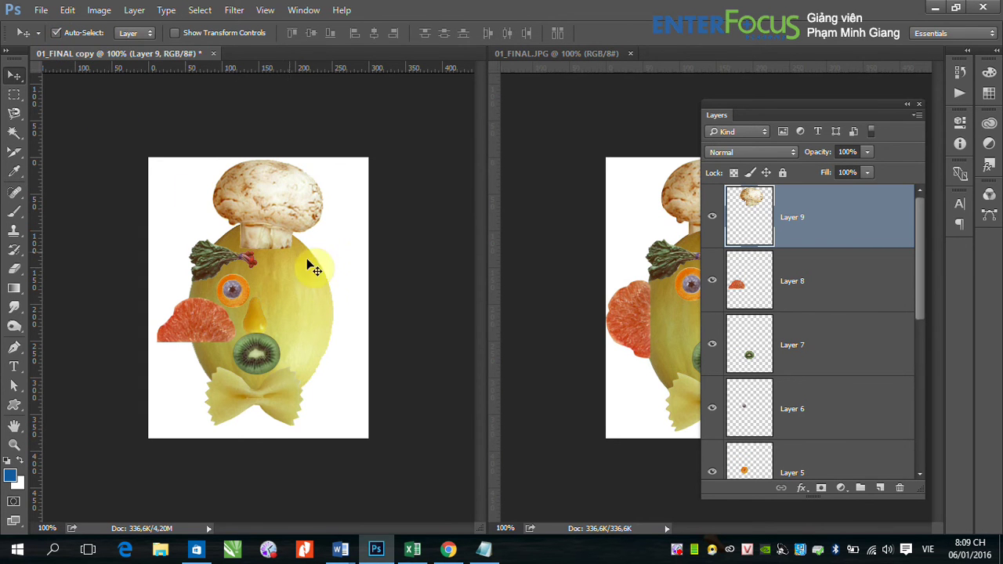
pyautogui.click(303, 299)
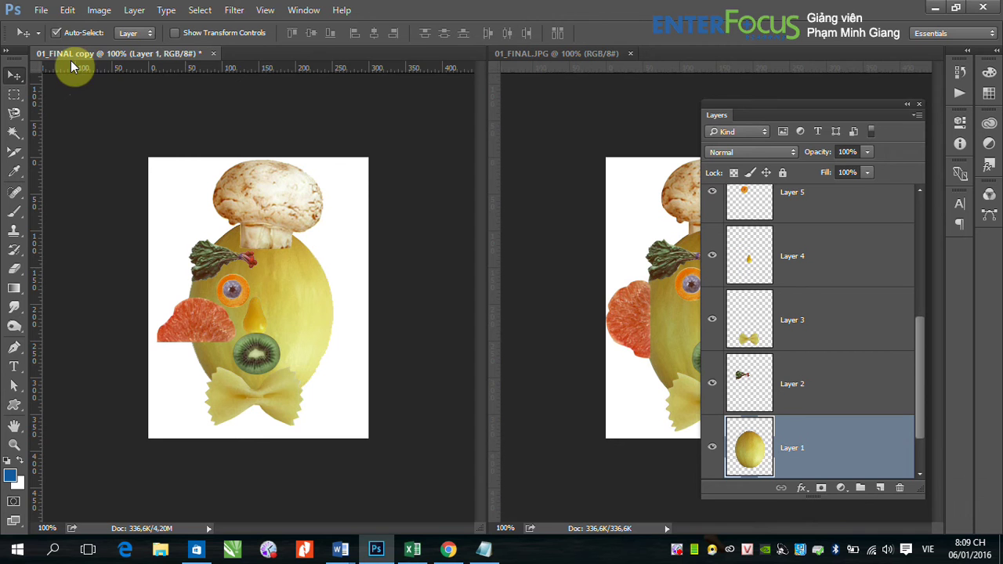
pyautogui.click(56, 33)
pyautogui.click(56, 34)
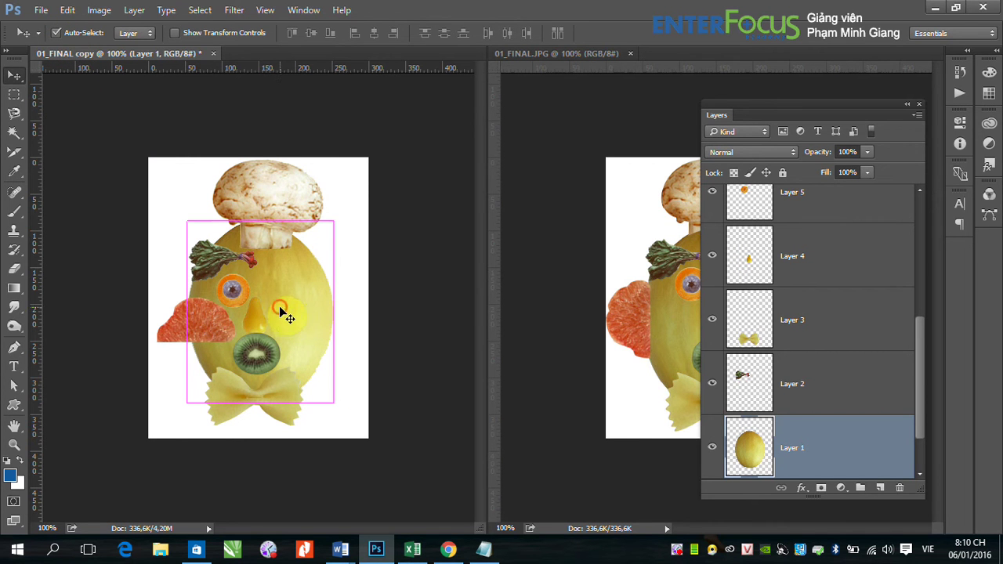
pyautogui.click(284, 245)
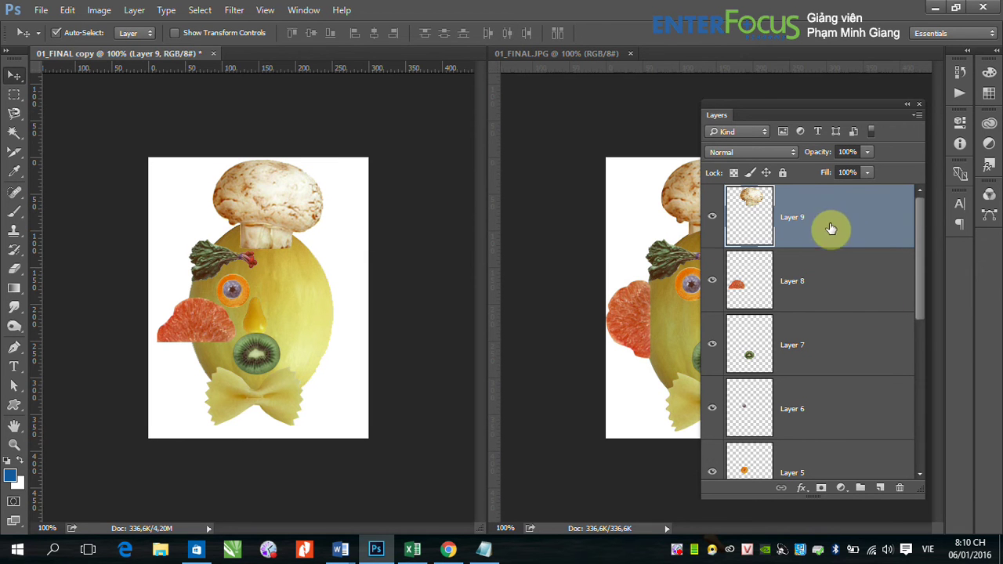
# Select the green leaf eyebrow's layer from the image, try duplicating it within the layer stack with the copy moved slightly up, and delete the copy.
pyautogui.press('ctrl')
pyautogui.keyDown('ctrl'); pyautogui.click(201, 256); pyautogui.keyUp('ctrl')
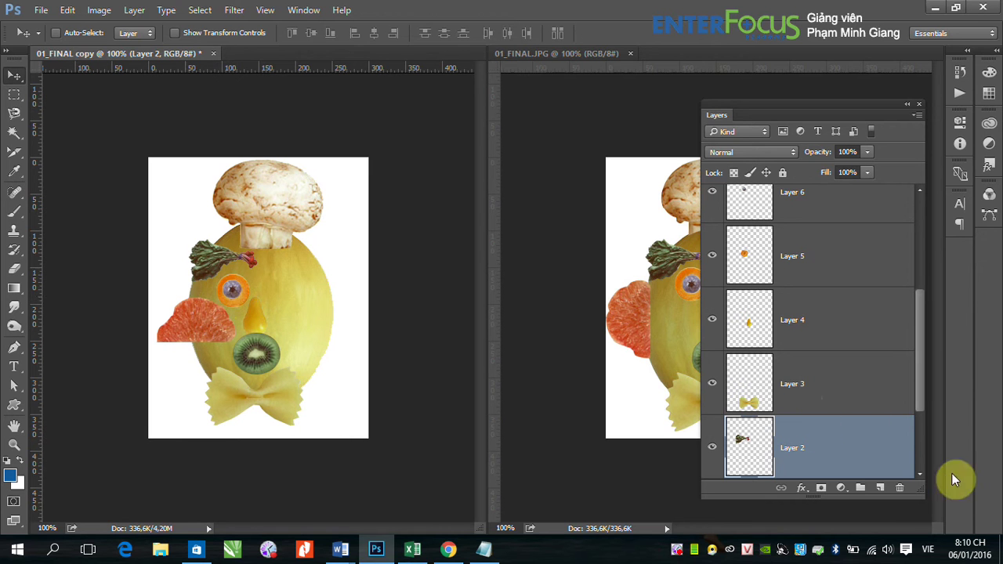
pyautogui.moveTo(872, 452); pyautogui.dragTo(880, 488)
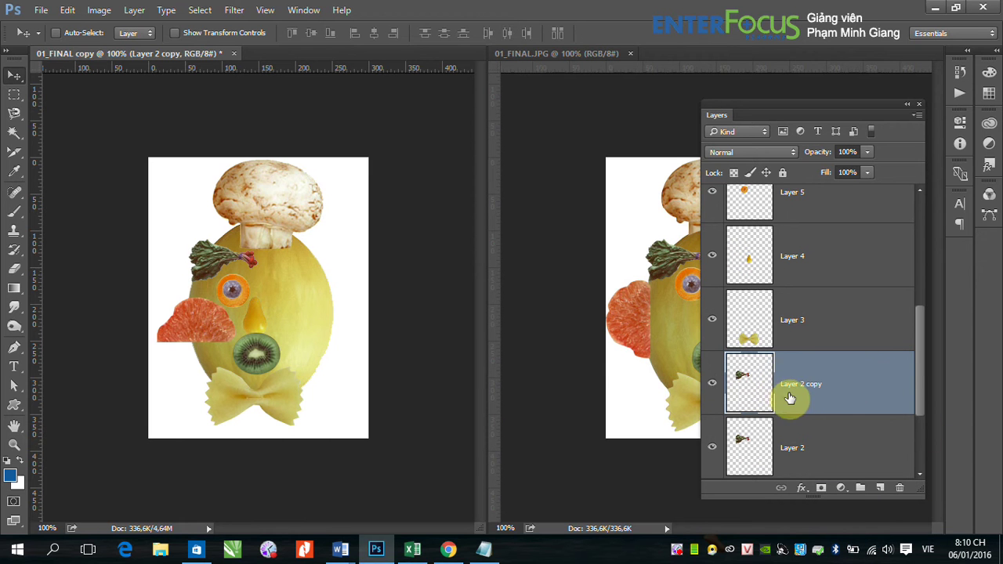
pyautogui.moveTo(224, 270); pyautogui.dragTo(222, 247)
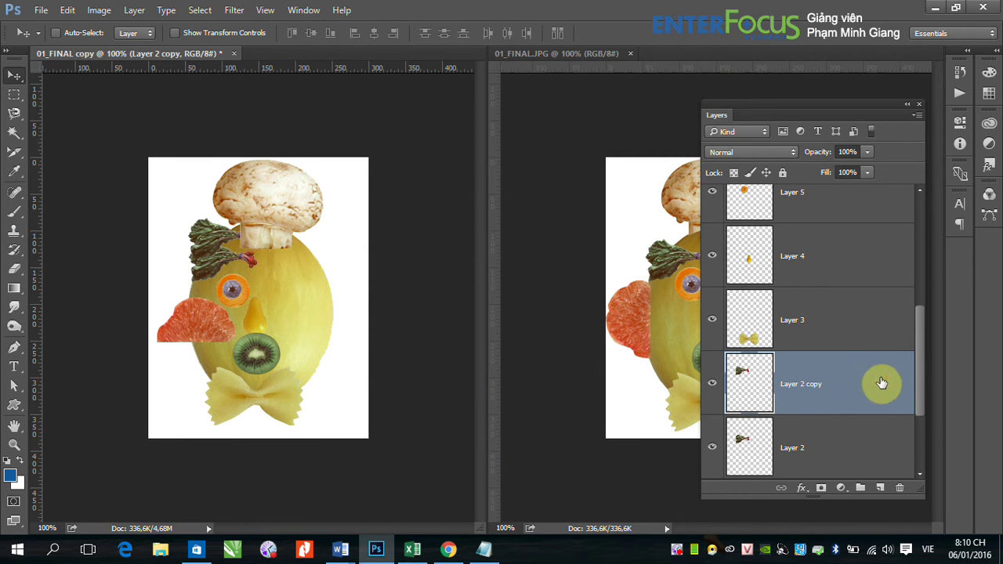
pyautogui.moveTo(884, 376); pyautogui.dragTo(899, 487)
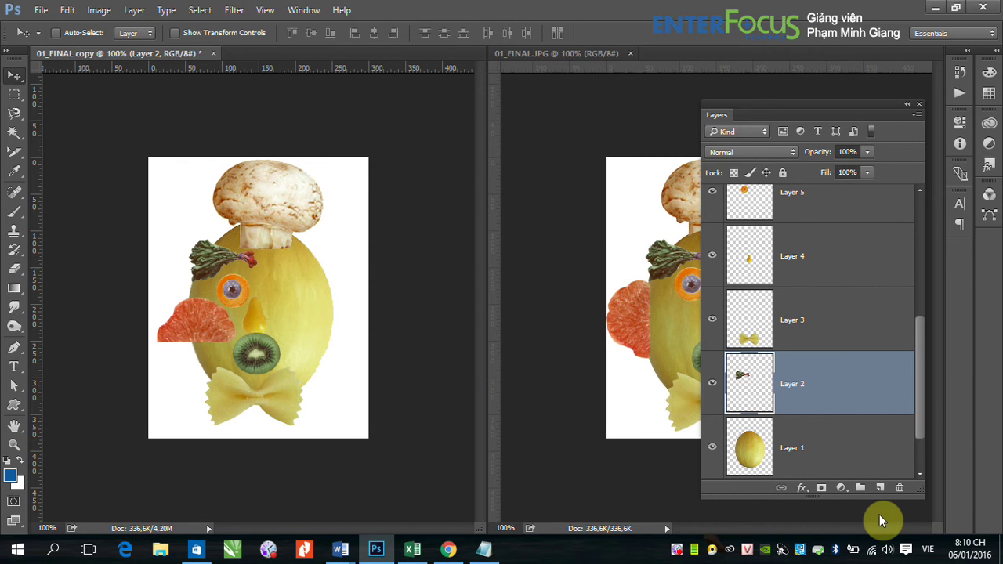
# Try the Duplicate Layer command on Layer 2 as Layer 2 copy, moving the copy above the eyebrow before deleting it.
pyautogui.rightClick(817, 378)
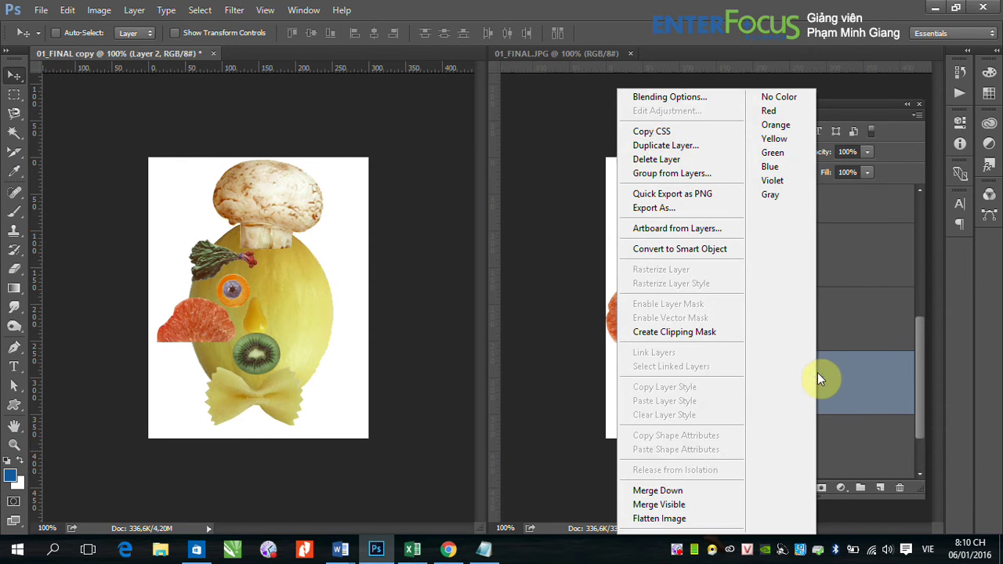
pyautogui.click(658, 147)
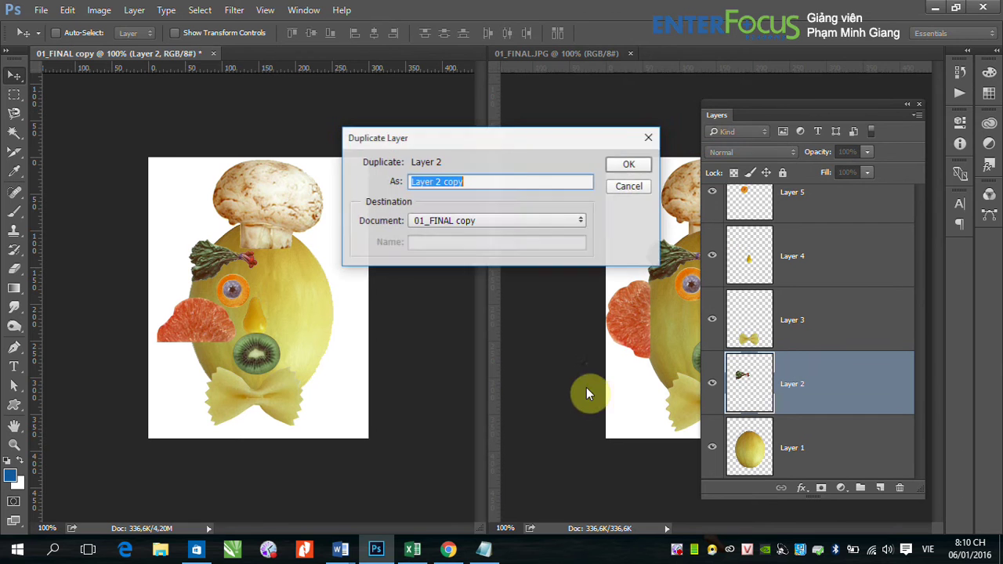
pyautogui.click(635, 164)
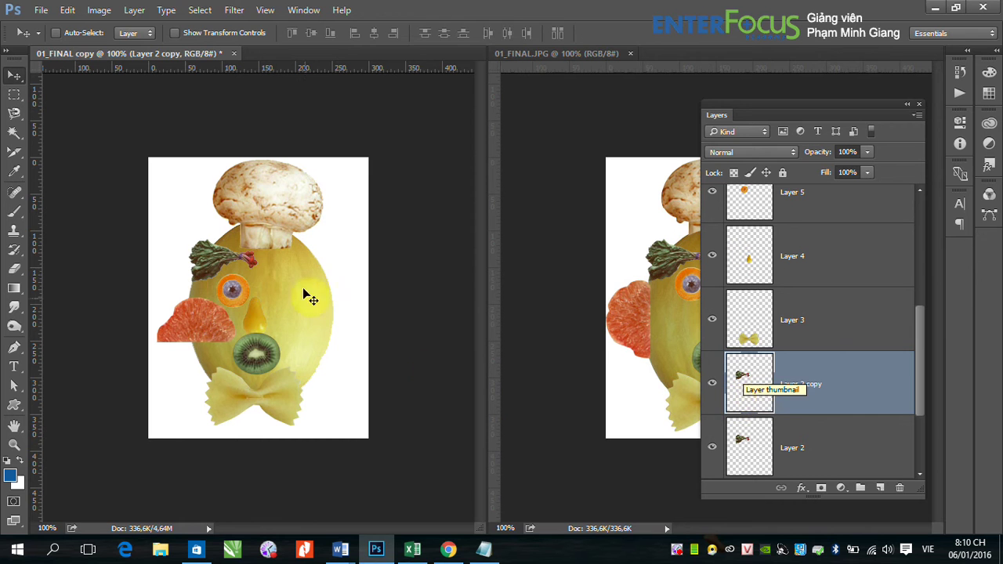
pyautogui.moveTo(221, 266); pyautogui.dragTo(217, 236)
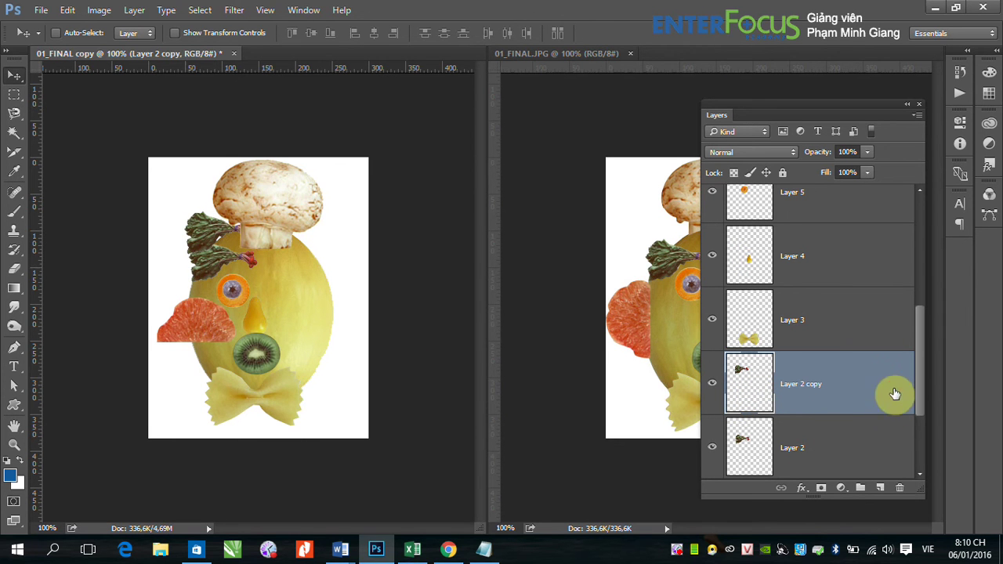
pyautogui.moveTo(896, 394); pyautogui.dragTo(898, 488)
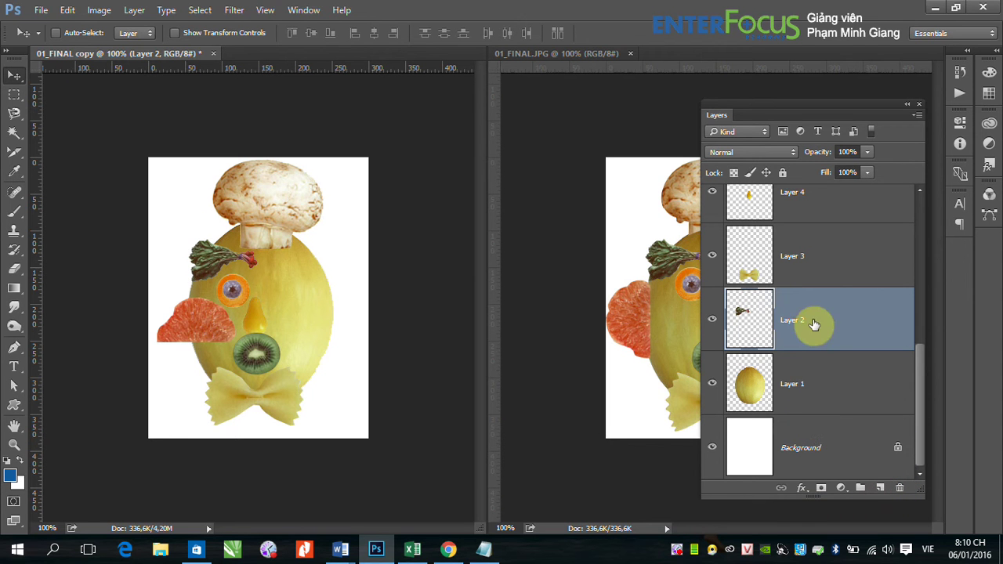
# Try Layer Via Copy on the leaf eyebrow's layer, moving the new copy upward before deleting it.
pyautogui.click(137, 18)
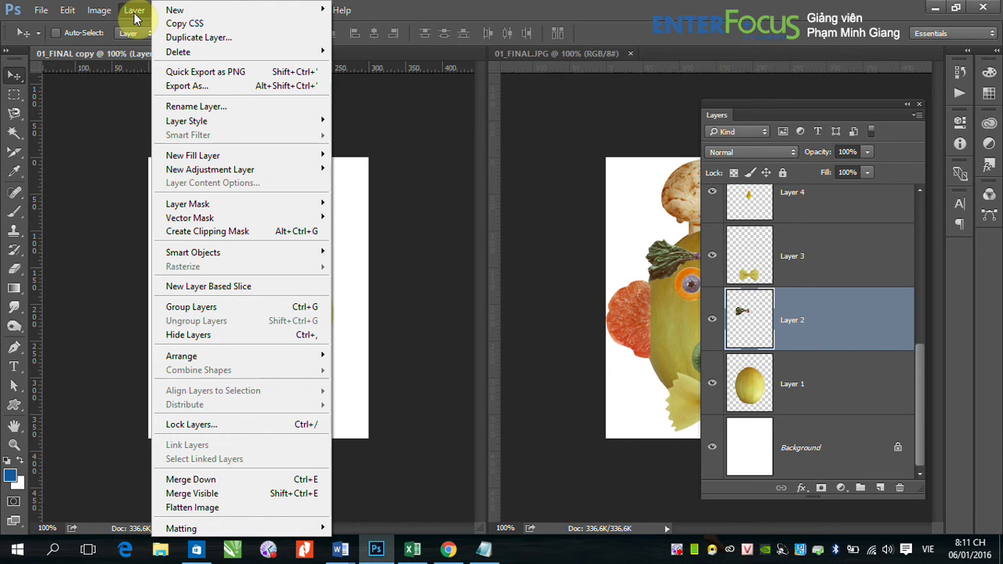
pyautogui.moveTo(195, 13)
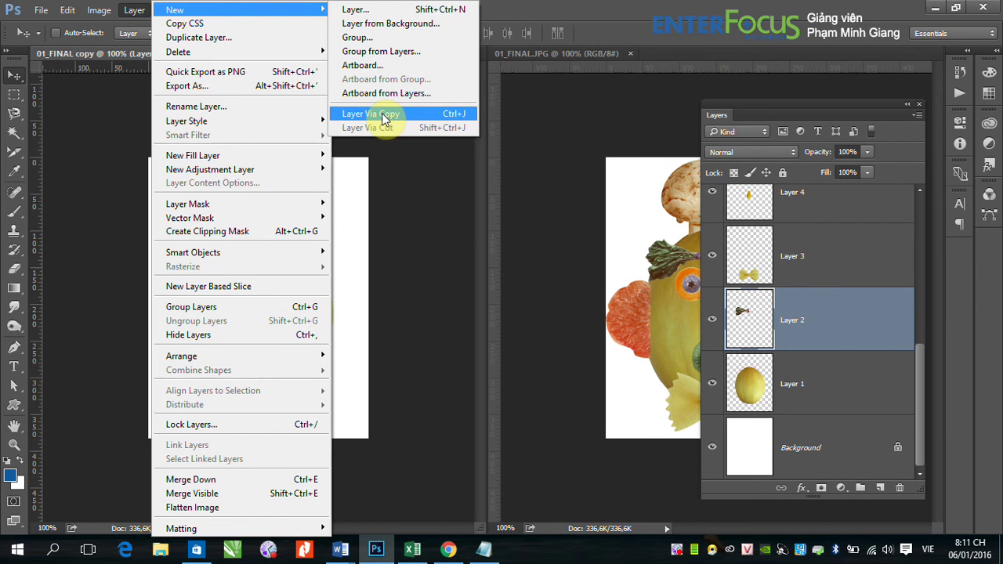
pyautogui.click(384, 116)
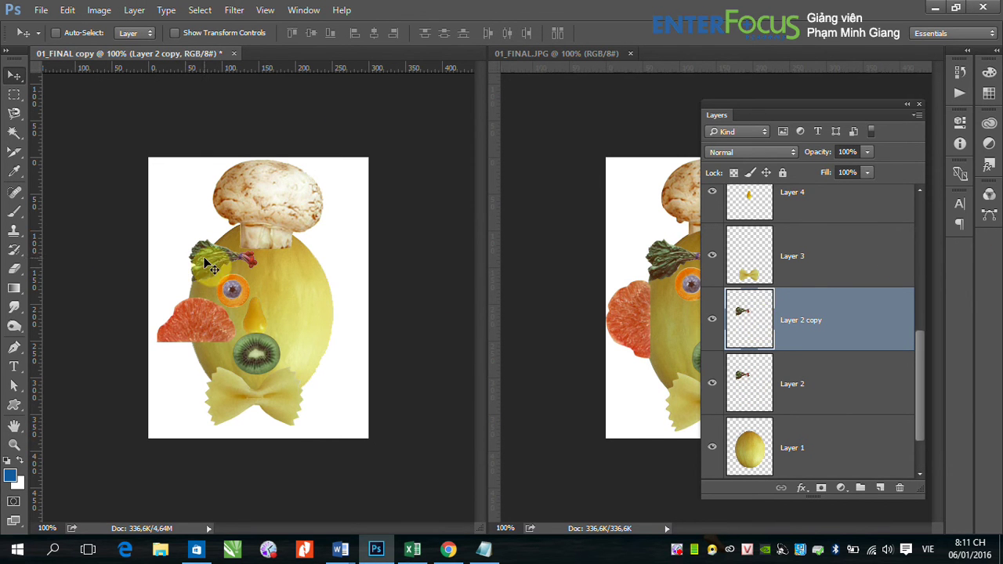
pyautogui.moveTo(202, 268); pyautogui.dragTo(199, 236)
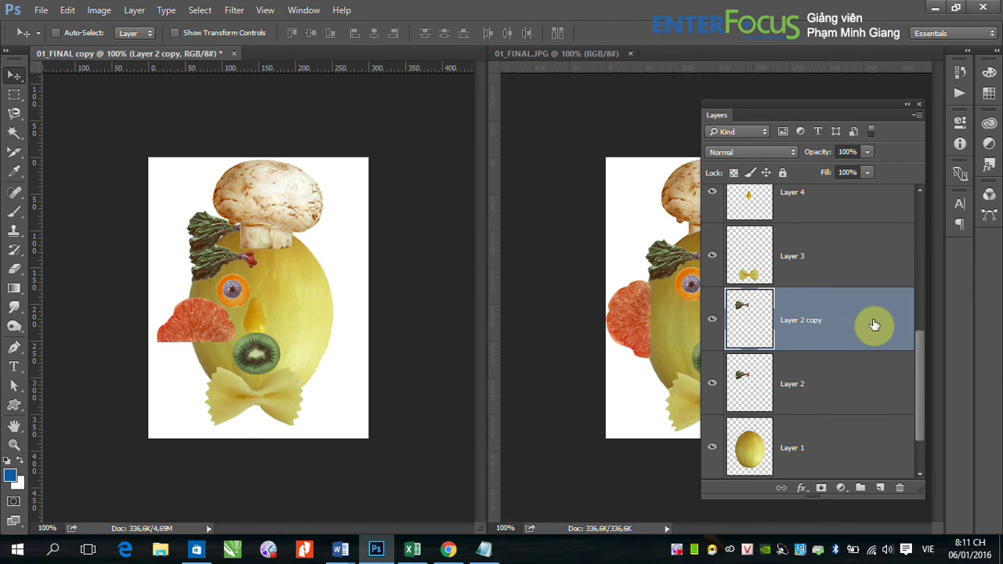
pyautogui.moveTo(874, 326); pyautogui.dragTo(900, 488)
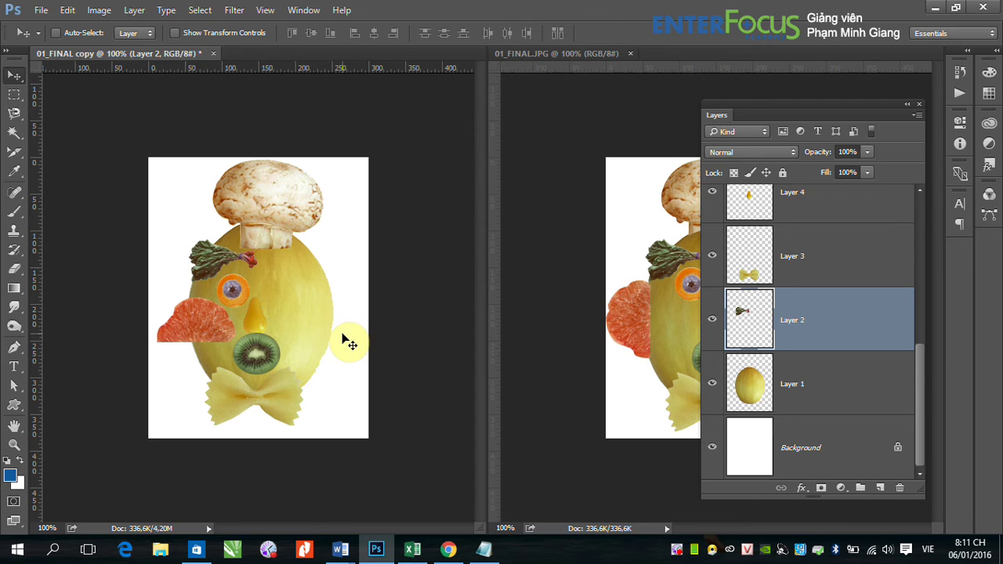
# Create the second eyebrow on the melon's right half from a copy of the leaf eyebrow, flipped horizontally and placed to mirror the original.
pyautogui.moveTo(200, 257); pyautogui.dragTo(302, 258)
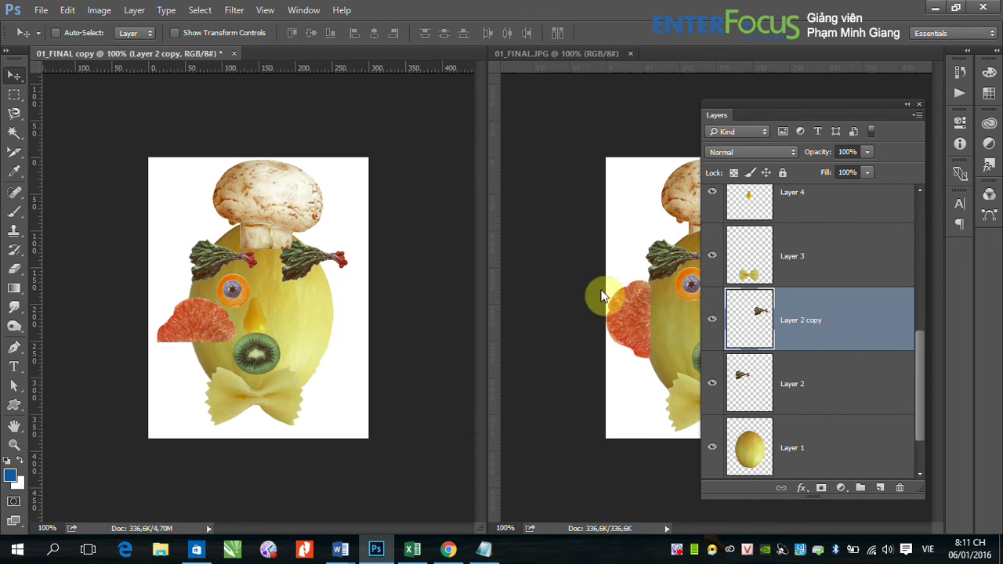
pyautogui.moveTo(790, 108); pyautogui.dragTo(482, 419)
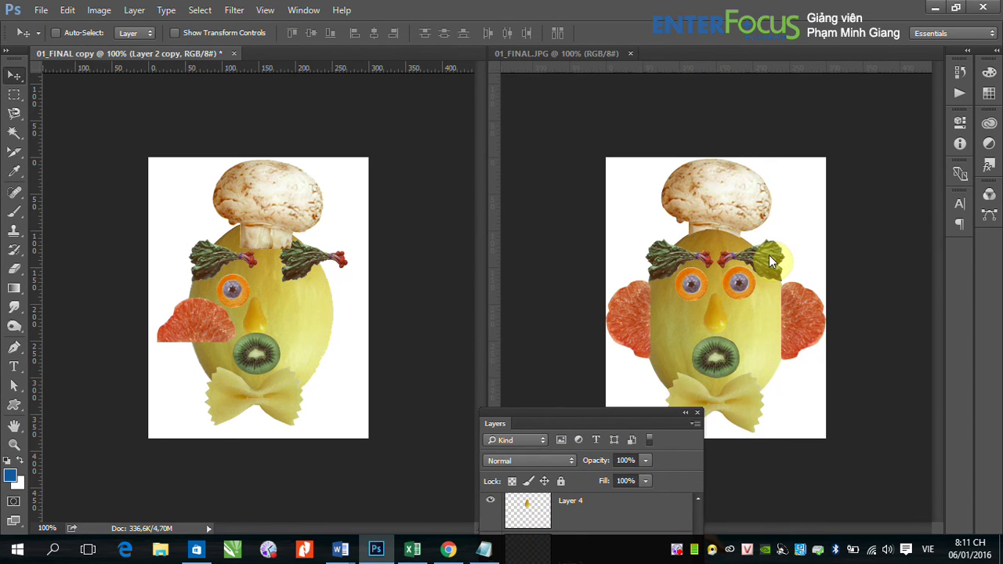
pyautogui.click(68, 10)
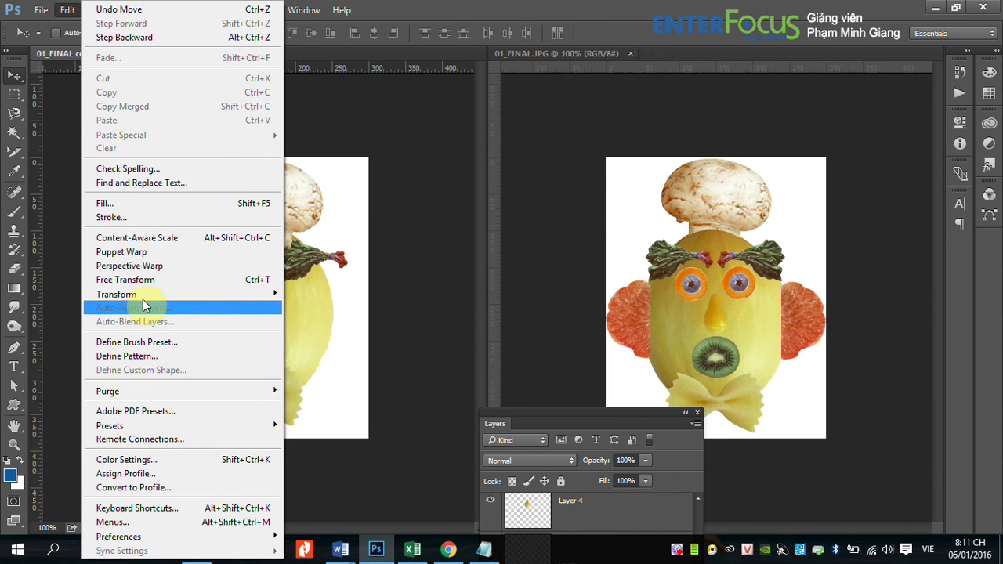
pyautogui.moveTo(185, 295)
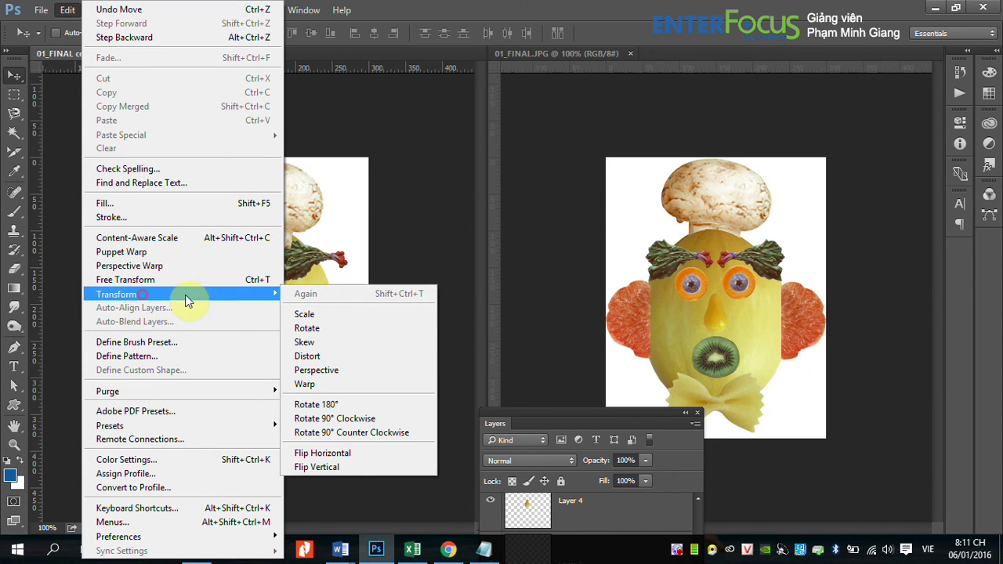
pyautogui.click(343, 458)
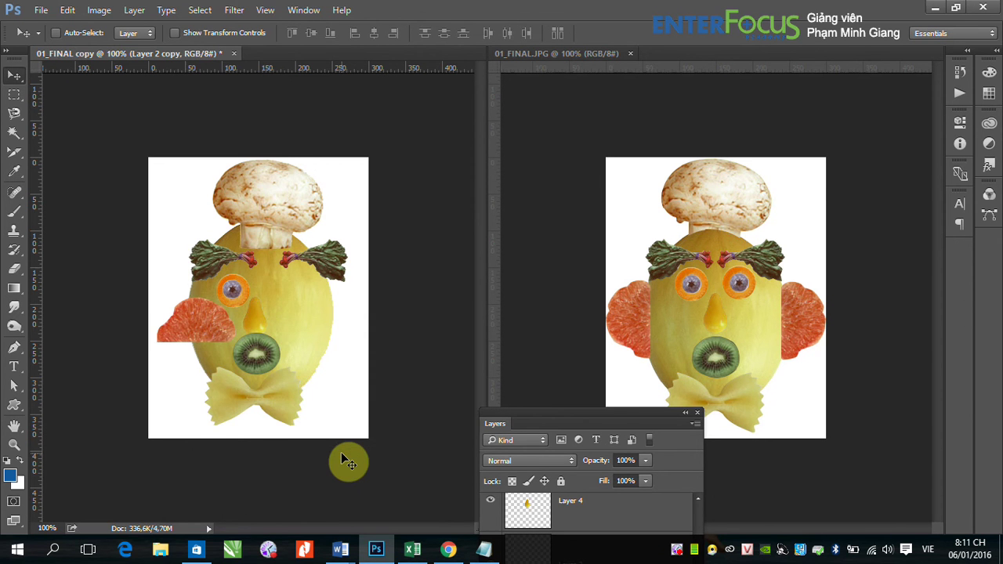
pyautogui.moveTo(337, 270); pyautogui.dragTo(320, 271)
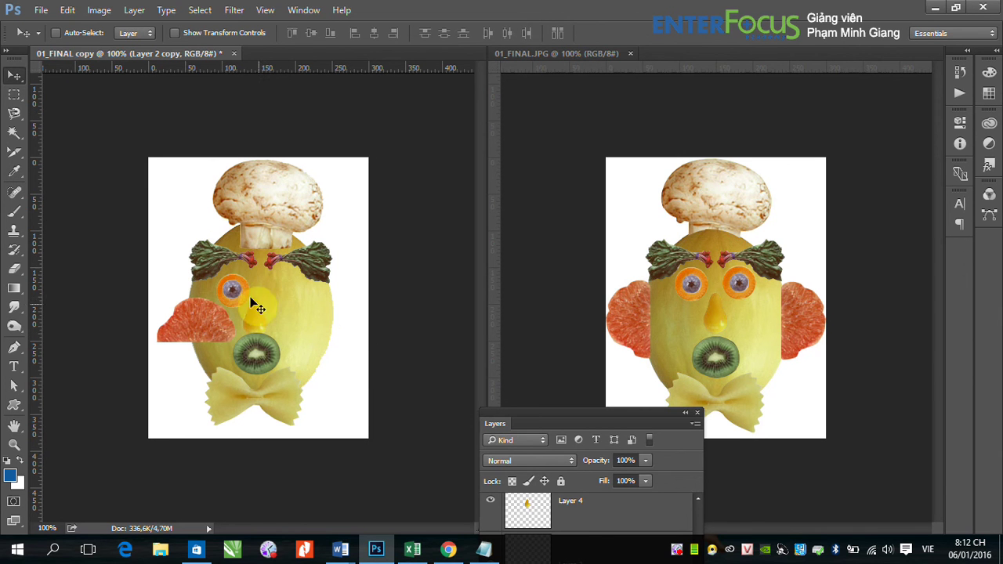
# Select both eye layers, Layer 6 with the pupil and Layer 5 with the orange ring, directly from the image.
pyautogui.moveTo(231, 285); pyautogui.dragTo(236, 295)
pyautogui.hotkey('ctrl', 'v')
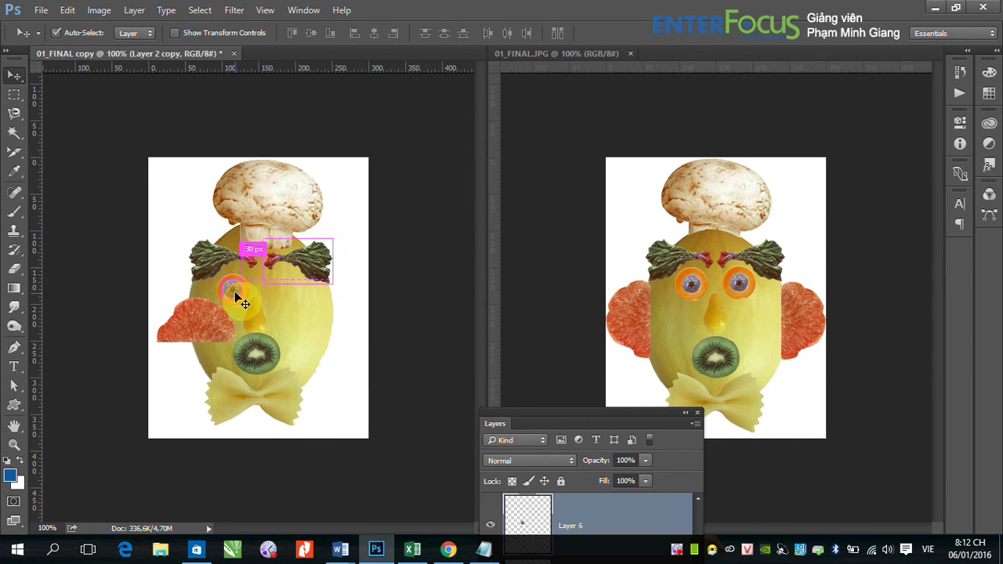
pyautogui.moveTo(235, 291); pyautogui.dragTo(235, 289)
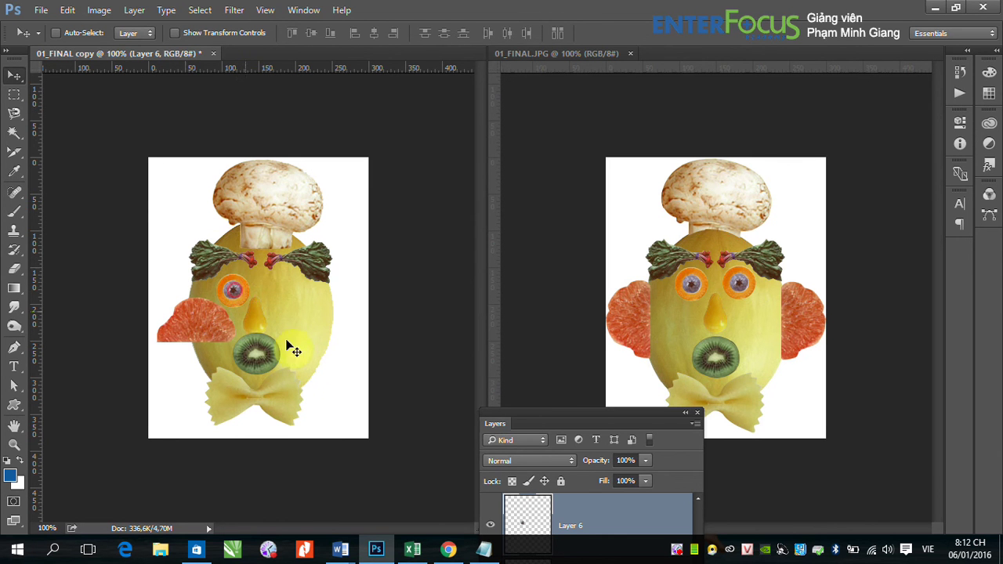
pyautogui.moveTo(556, 419); pyautogui.dragTo(624, 117)
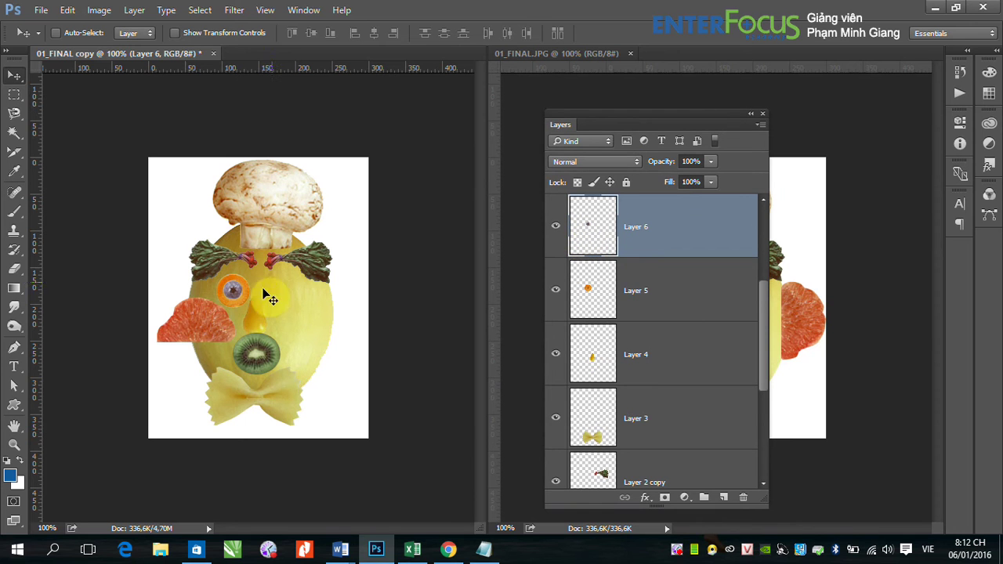
pyautogui.press('ctrl')
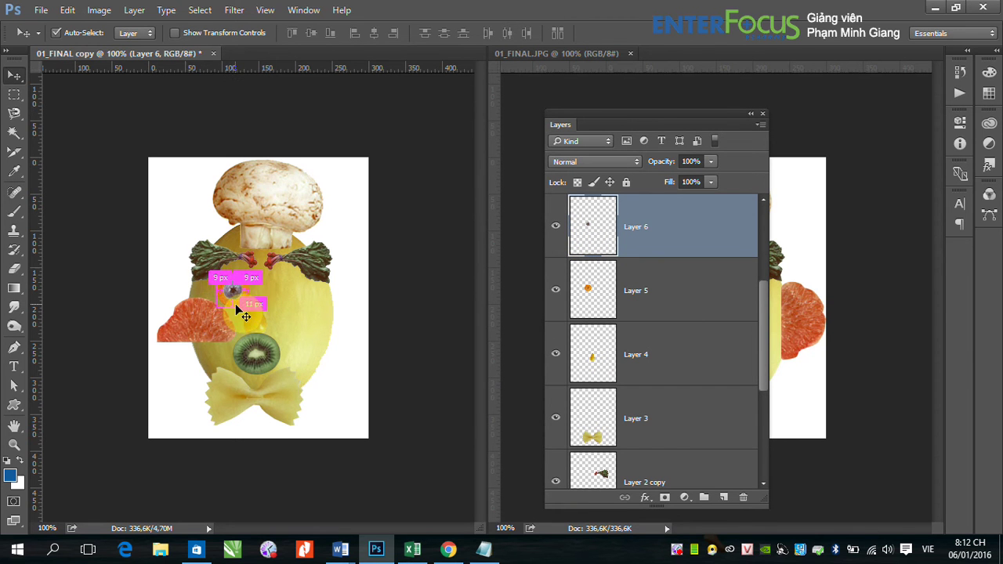
pyautogui.keyDown('shift'); pyautogui.click(240, 304); pyautogui.keyUp('shift')
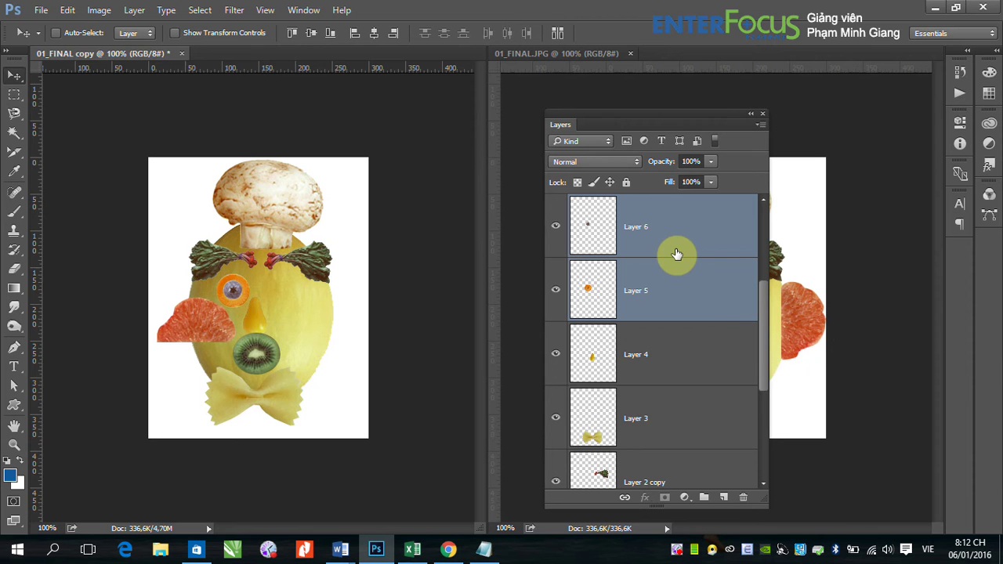
# Switch to 01_FINAL.JPG and back to 01_FINAL copy, and select the grapefruit's layer, Layer 8.
pyautogui.click(871, 285)
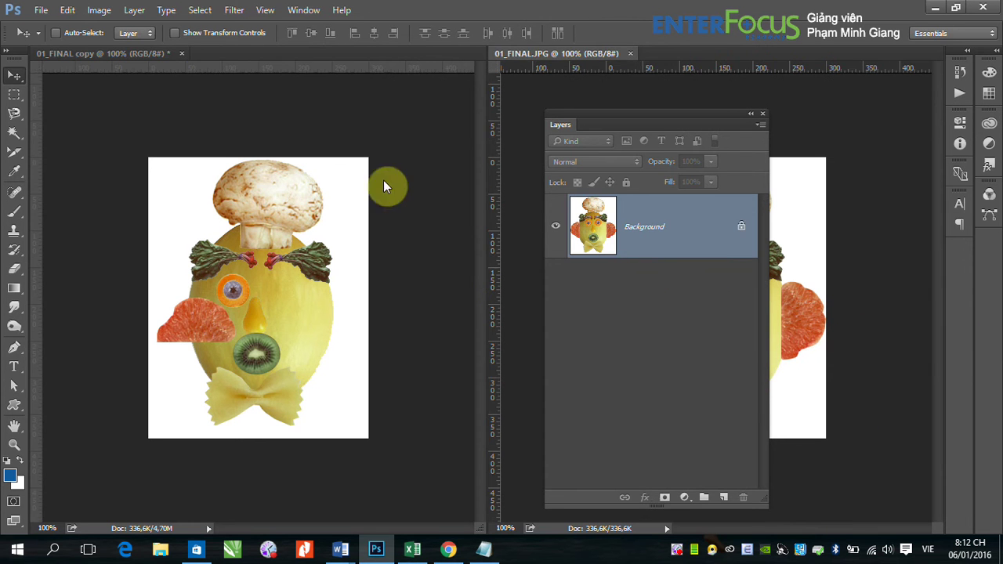
pyautogui.click(347, 213)
pyautogui.click(685, 289)
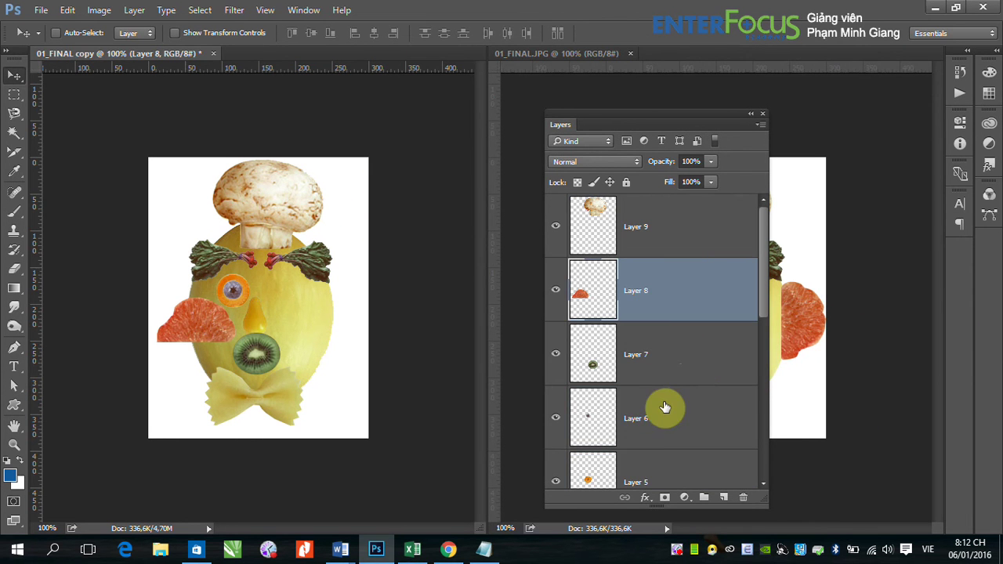
# Duplicate eye layers Layer 6 and Layer 5 together and place the copied eye on the melon's right half, level with the original.
pyautogui.click(640, 439)
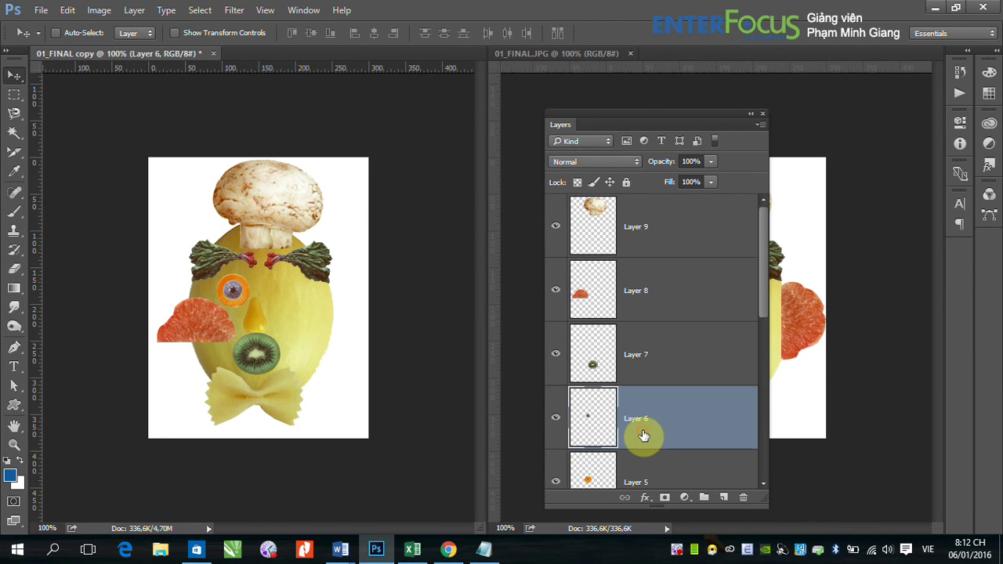
pyautogui.keyDown('shift'); pyautogui.click(652, 475); pyautogui.keyUp('shift')
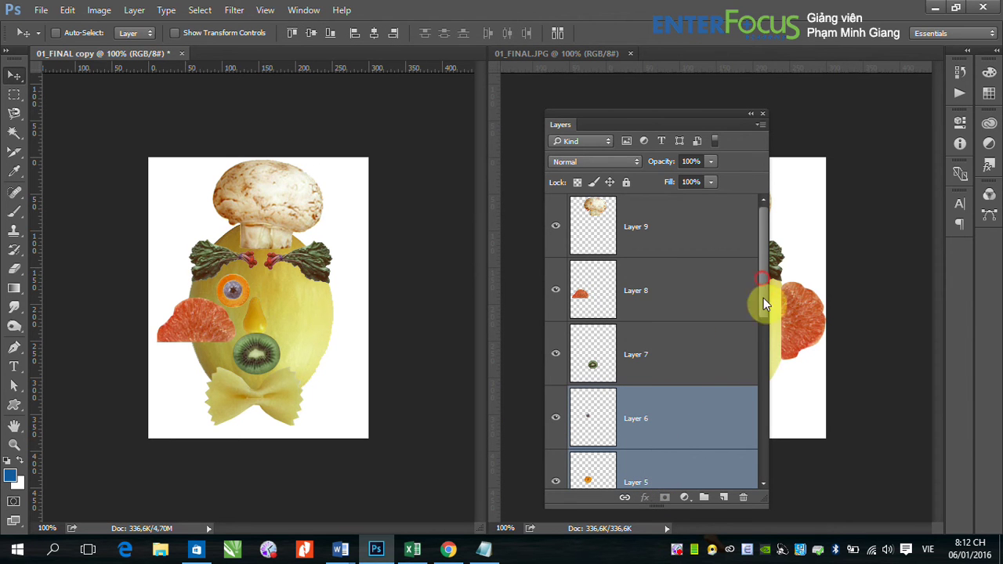
pyautogui.scroll(-2, 761, 298)
pyautogui.moveTo(682, 368); pyautogui.dragTo(640, 354)
pyautogui.moveTo(237, 296); pyautogui.dragTo(287, 295)
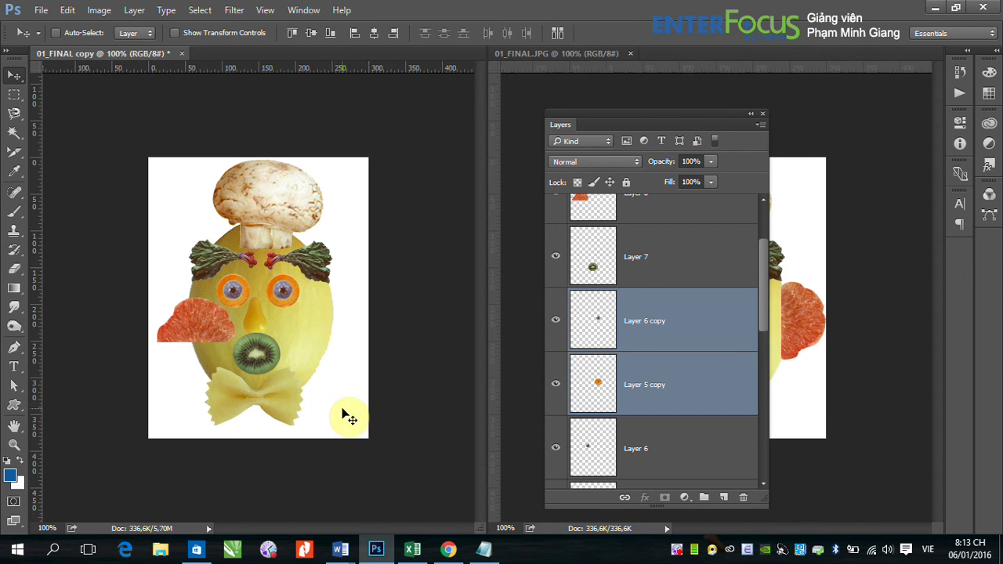
# Shift the nose on Layer 4 about 5 px right and 6 px up, centring it between the eyes.
pyautogui.rightClick(261, 329)
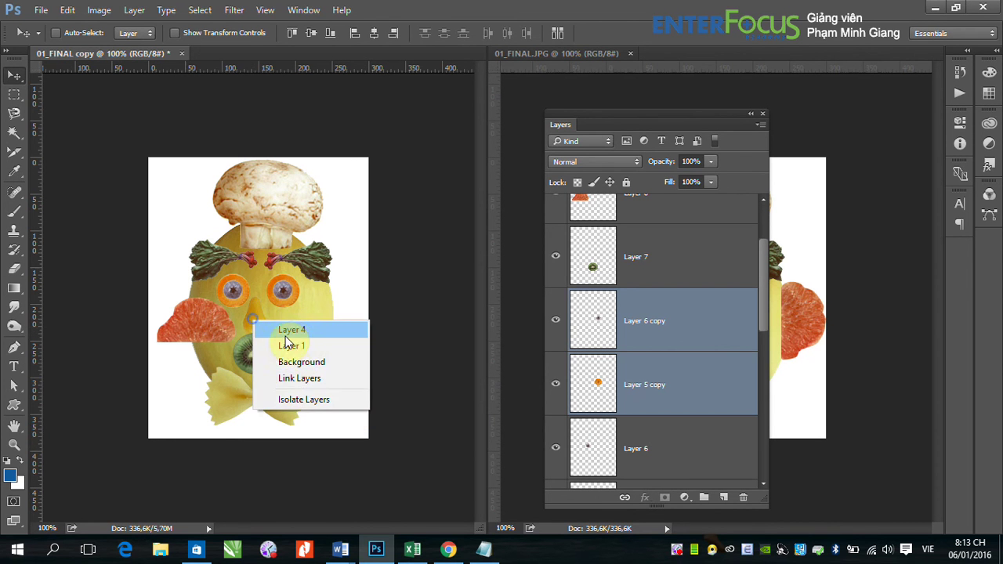
pyautogui.click(284, 330)
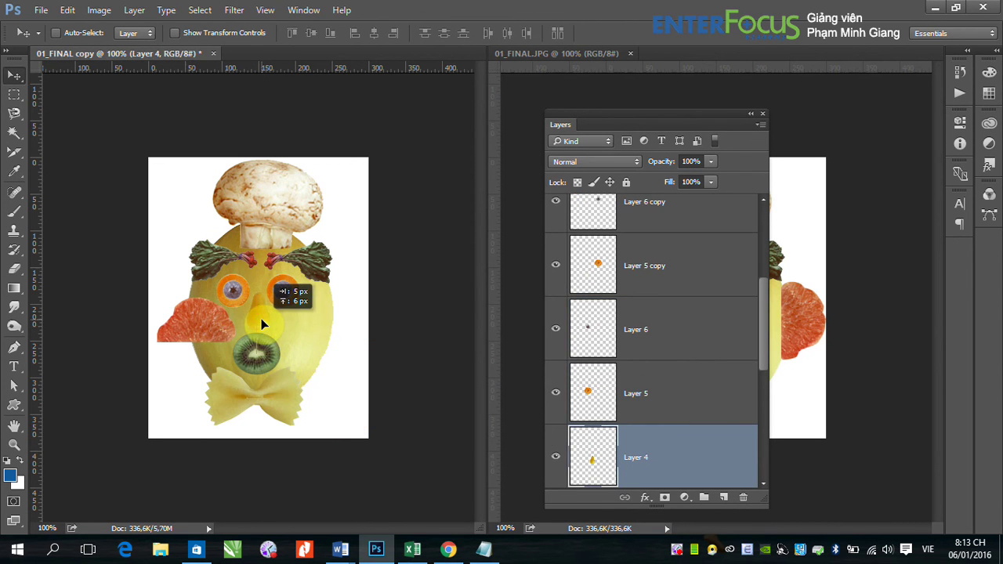
# Rotate the grapefruit on Layer 8 by 90° counter clockwise and place it at the melon's left side as an ear.
pyautogui.rightClick(212, 323)
pyautogui.click(251, 334)
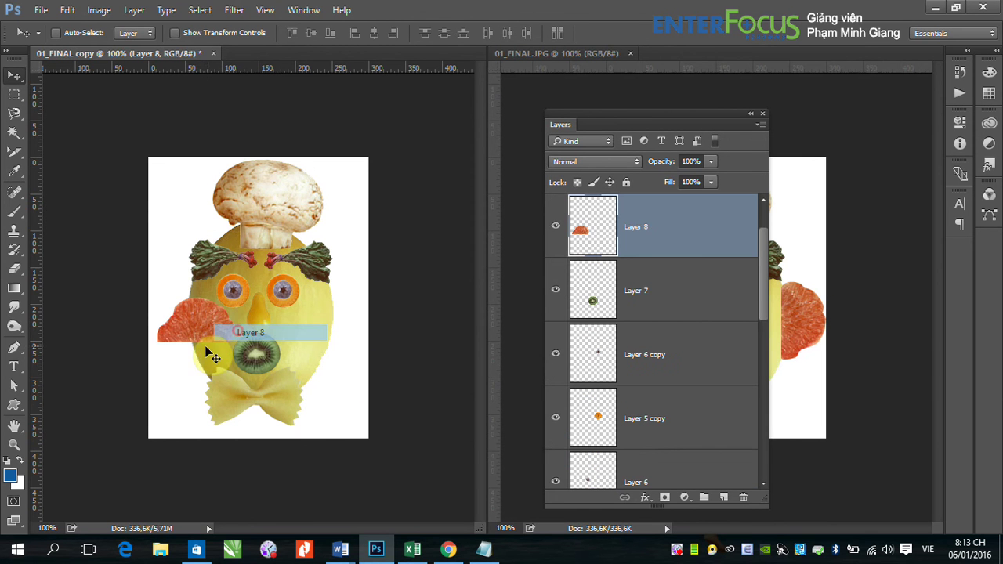
pyautogui.moveTo(205, 330); pyautogui.dragTo(199, 325)
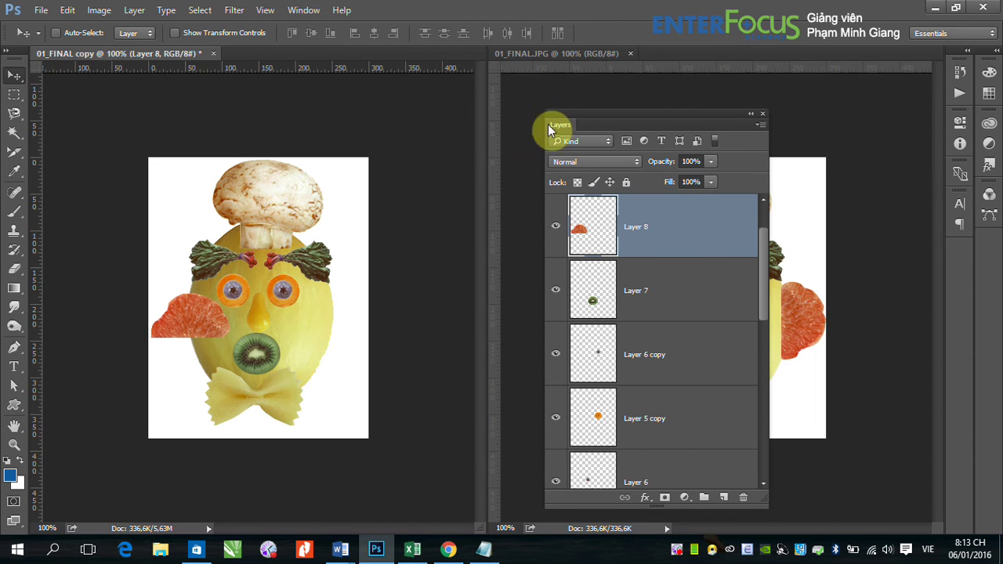
pyautogui.moveTo(648, 117); pyautogui.dragTo(696, 381)
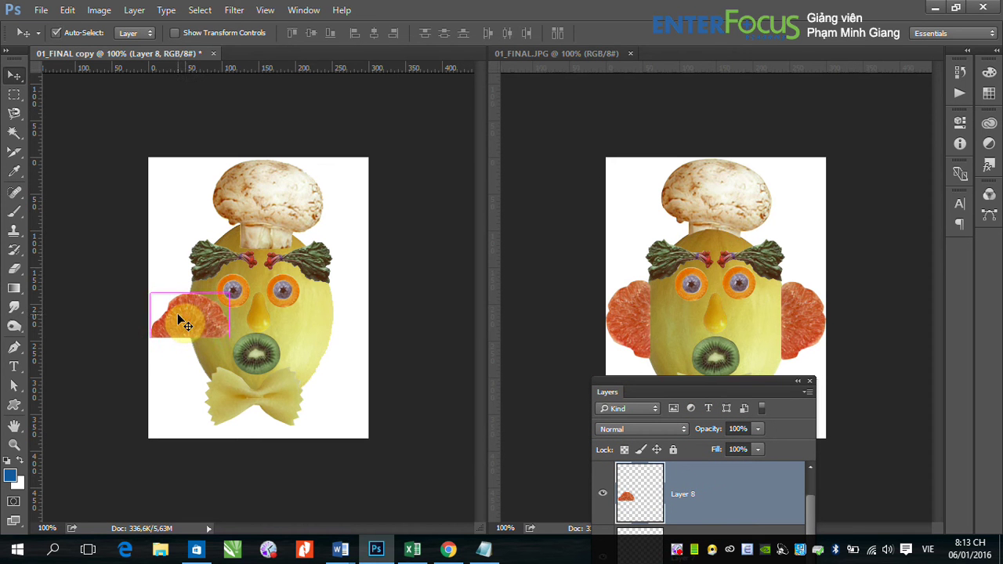
pyautogui.click(68, 10)
pyautogui.moveTo(137, 296)
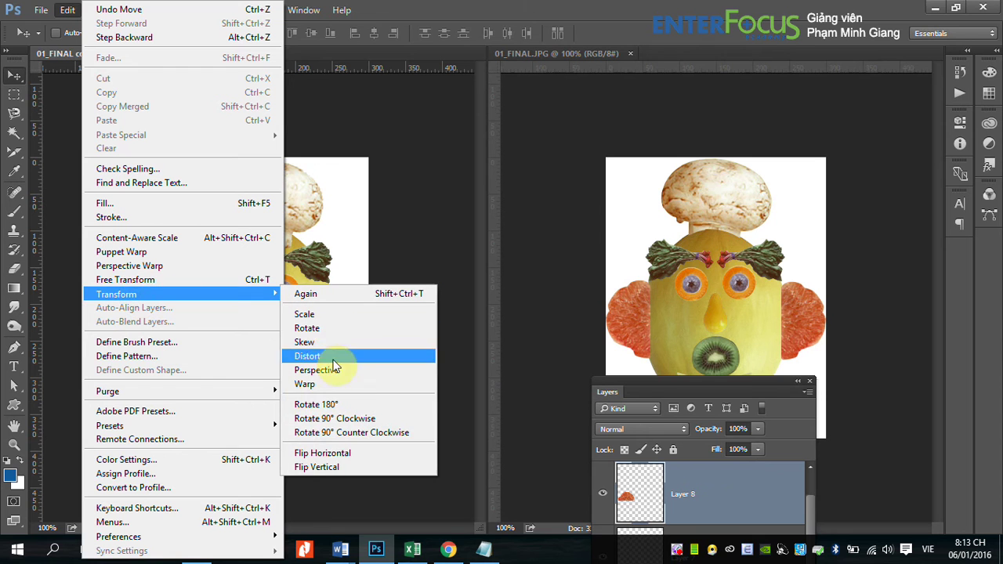
pyautogui.click(344, 435)
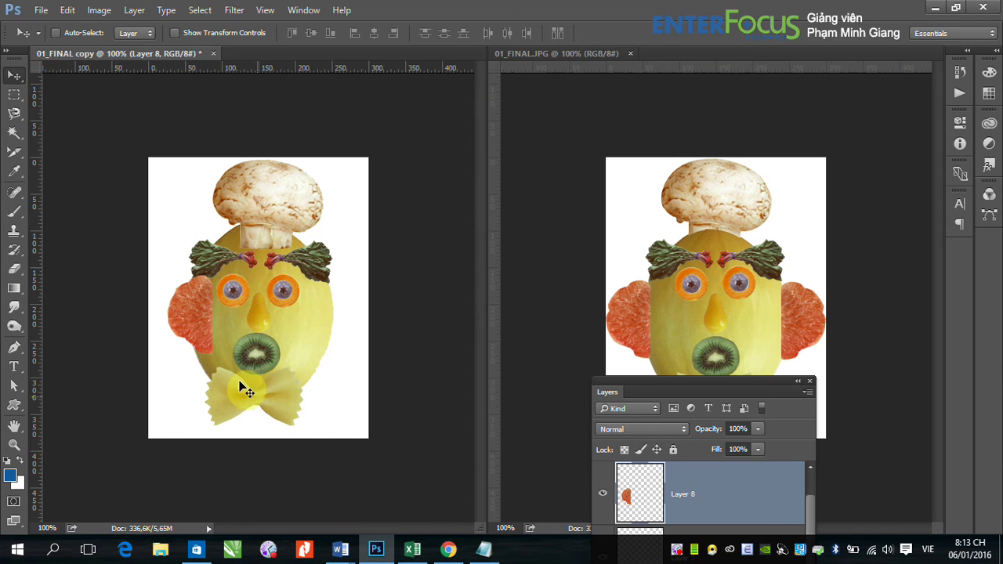
pyautogui.moveTo(207, 313); pyautogui.dragTo(191, 315)
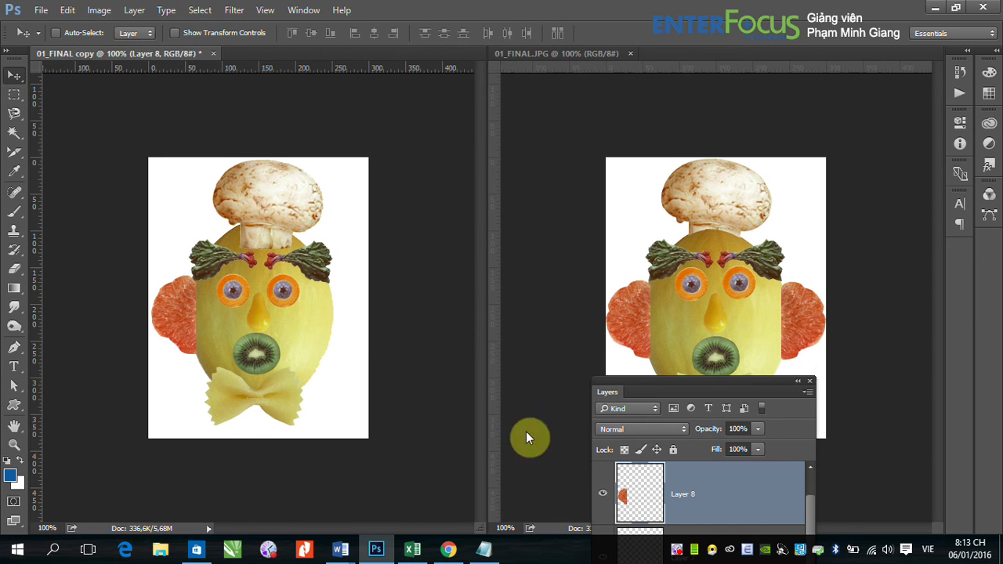
# Set the layer thumbnails to the medium size in the Layers Panel Options.
pyautogui.moveTo(690, 382); pyautogui.dragTo(691, 84)
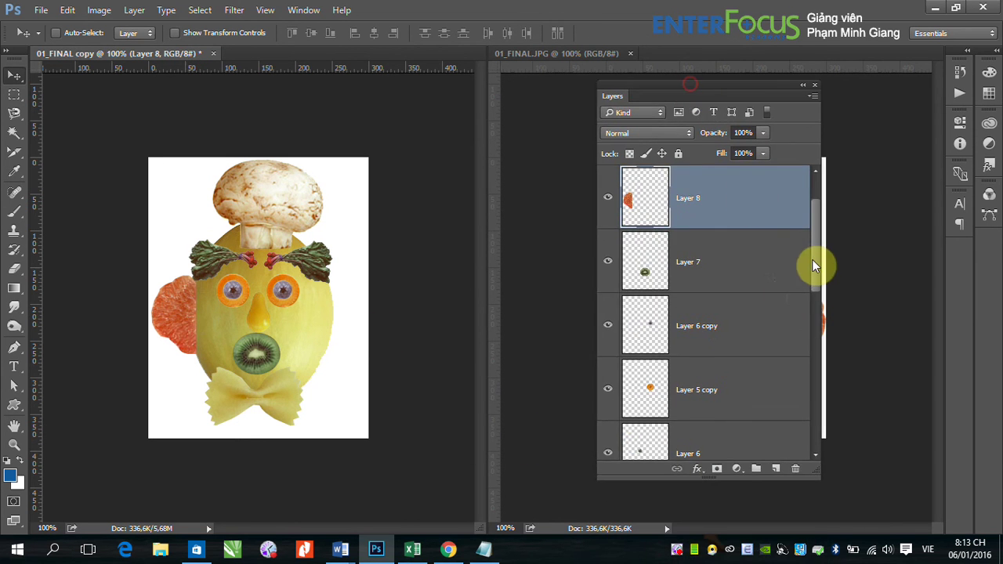
pyautogui.moveTo(813, 262)
pyautogui.mouseDown()
pyautogui.moveTo(822, 284)
pyautogui.moveTo(819, 259)
pyautogui.mouseUp()
pyautogui.click(736, 206)
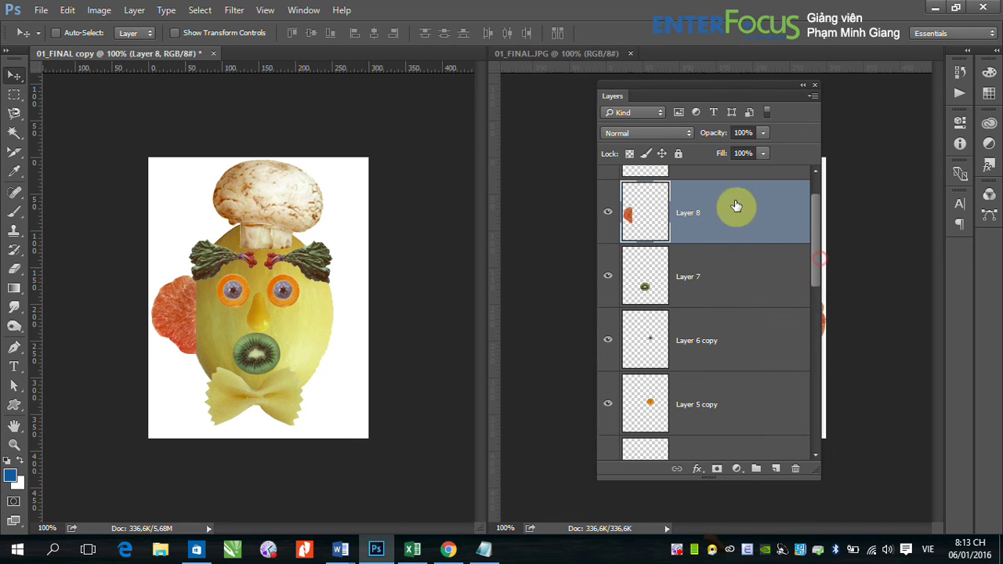
pyautogui.click(815, 97)
pyautogui.click(605, 504)
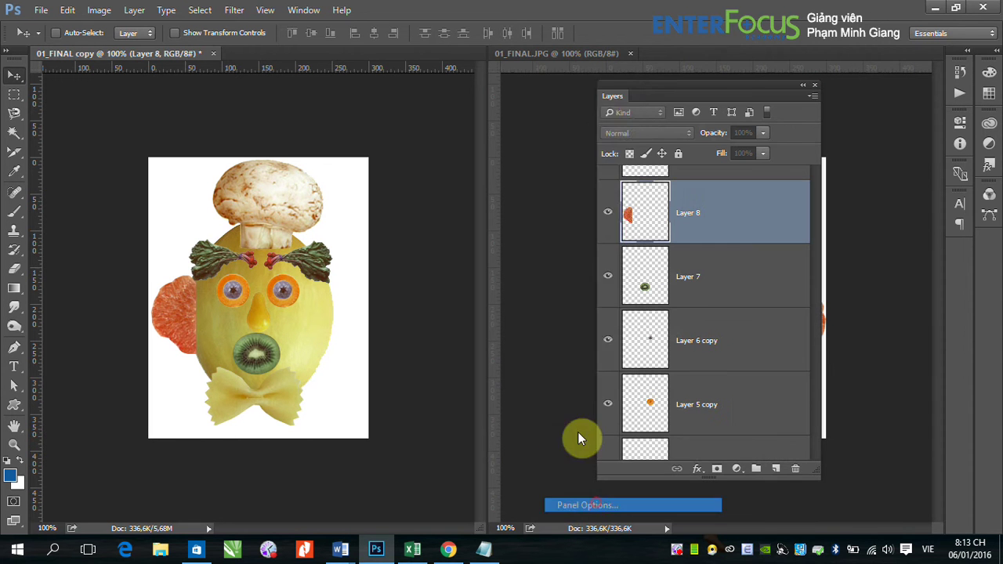
pyautogui.click(401, 175)
pyautogui.click(598, 100)
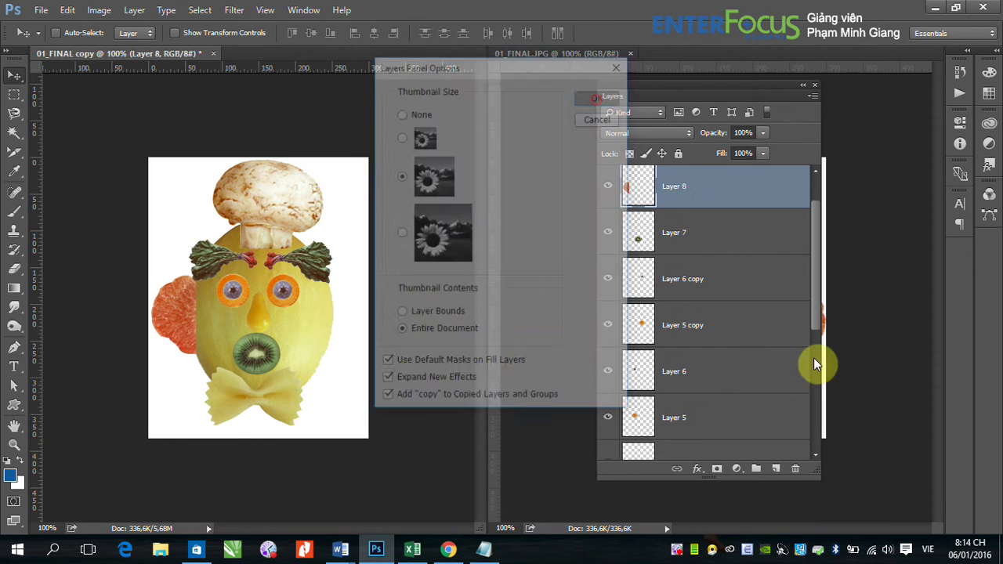
# Move the grapefruit ear's Layer 8 down the layer stack to between the melon's Layer 1 and the Background.
pyautogui.moveTo(699, 182); pyautogui.dragTo(720, 386)
pyautogui.moveTo(816, 316); pyautogui.dragTo(826, 363)
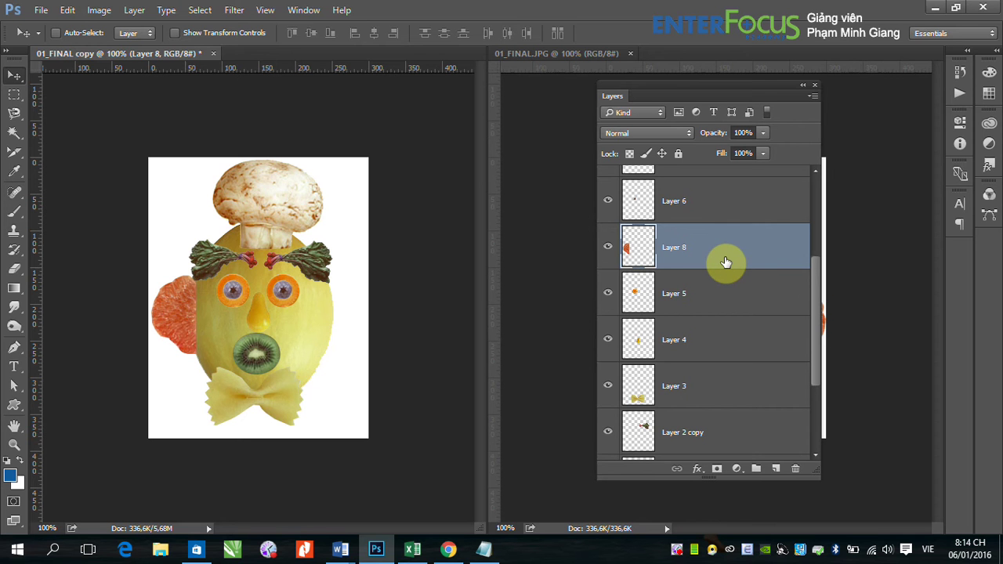
pyautogui.moveTo(726, 262); pyautogui.dragTo(718, 407)
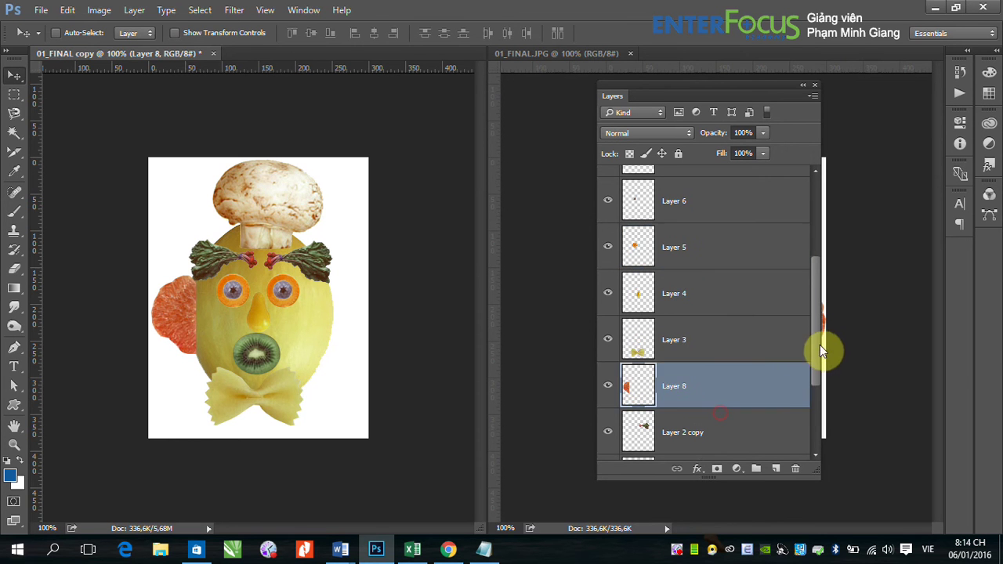
pyautogui.moveTo(819, 347); pyautogui.dragTo(816, 426)
pyautogui.moveTo(703, 260); pyautogui.dragTo(718, 408)
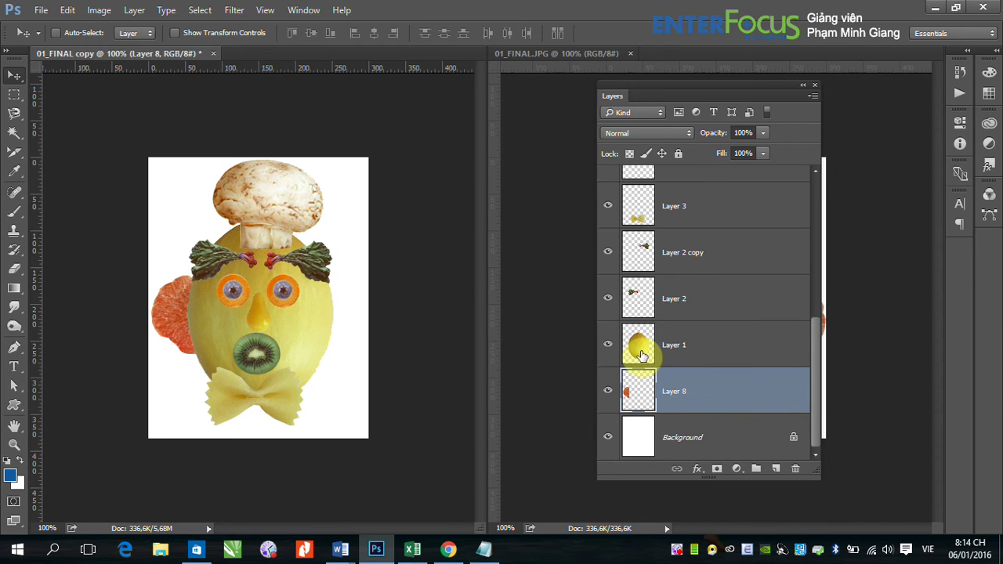
# Bring Layer 8 forward three levels, to just above Layer 2 copy.
pyautogui.hotkey('ctrl', ']')
pyautogui.hotkey('ctrl', ']')
pyautogui.hotkey('ctrl', ']')
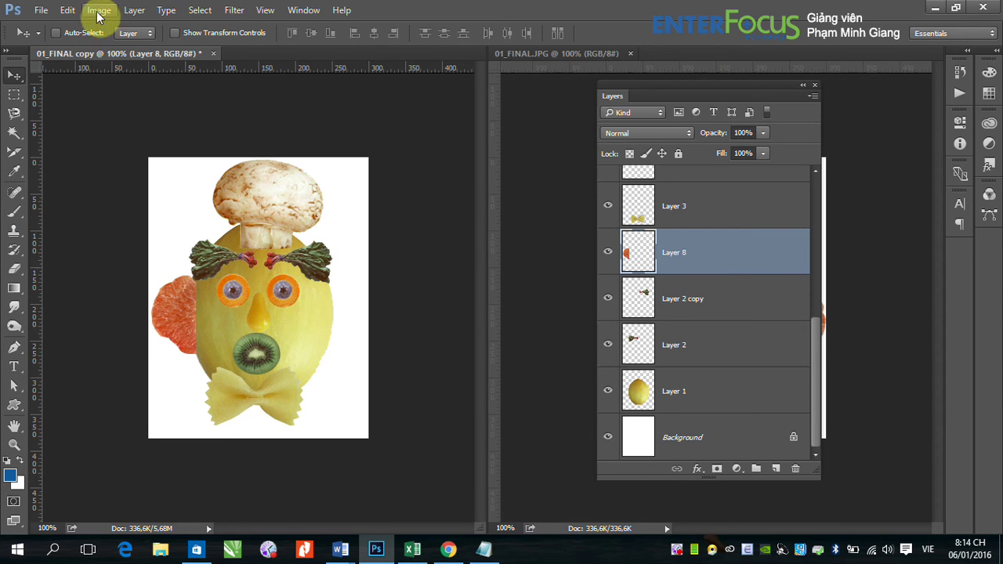
# Send Layer 8 to the back with the Arrange command so the ear lies behind the melon.
pyautogui.click(135, 16)
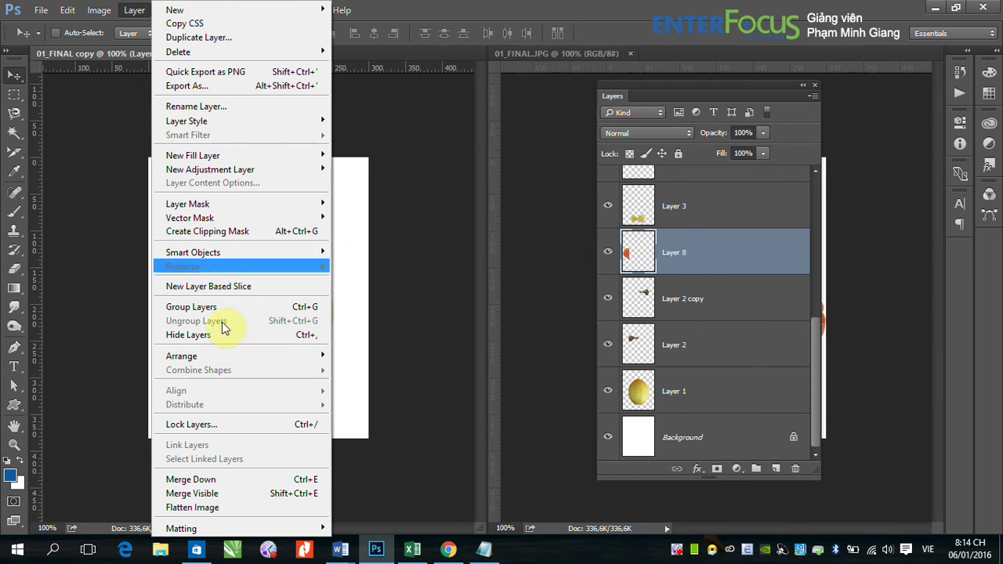
pyautogui.moveTo(205, 358)
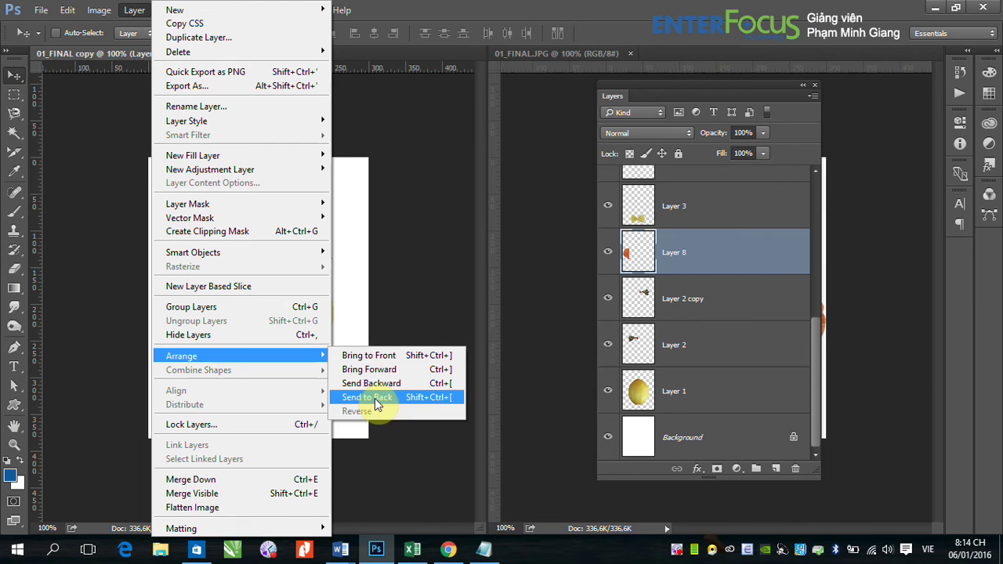
pyautogui.click(440, 403)
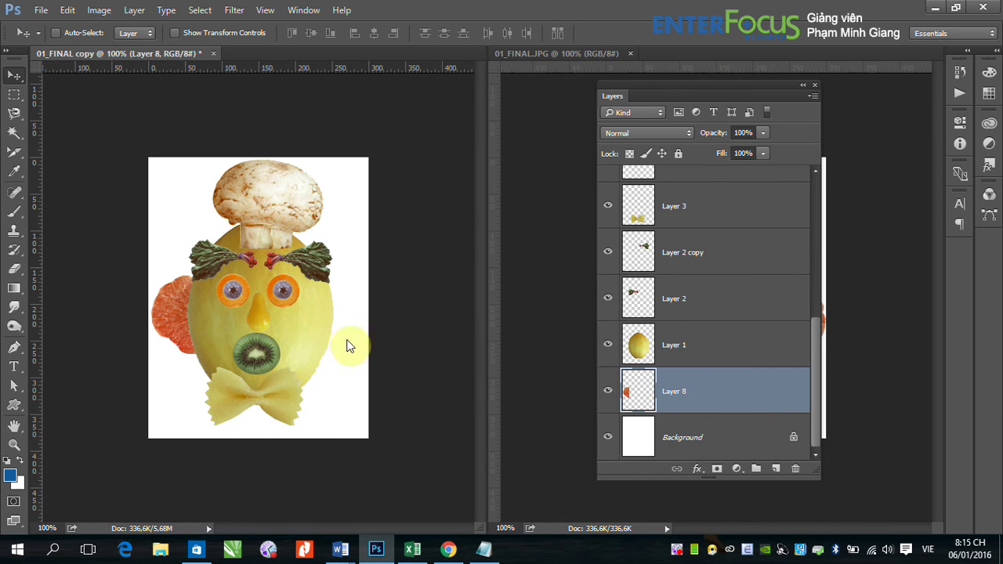
# Create the second ear at the melon's right side from a copy of Layer 8, flipped horizontally and placed to mirror the original.
pyautogui.moveTo(207, 323); pyautogui.dragTo(337, 336)
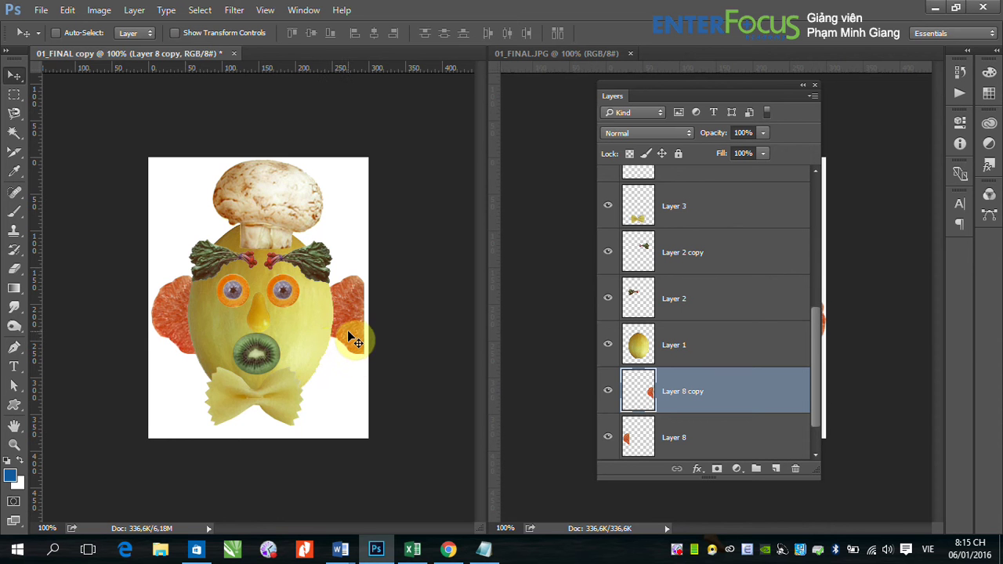
pyautogui.click(68, 9)
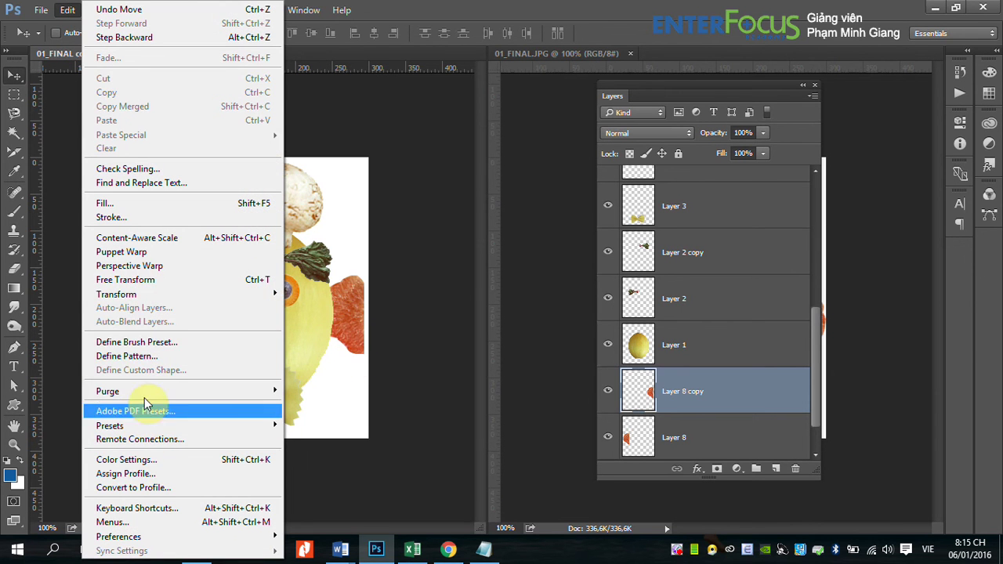
pyautogui.moveTo(157, 296)
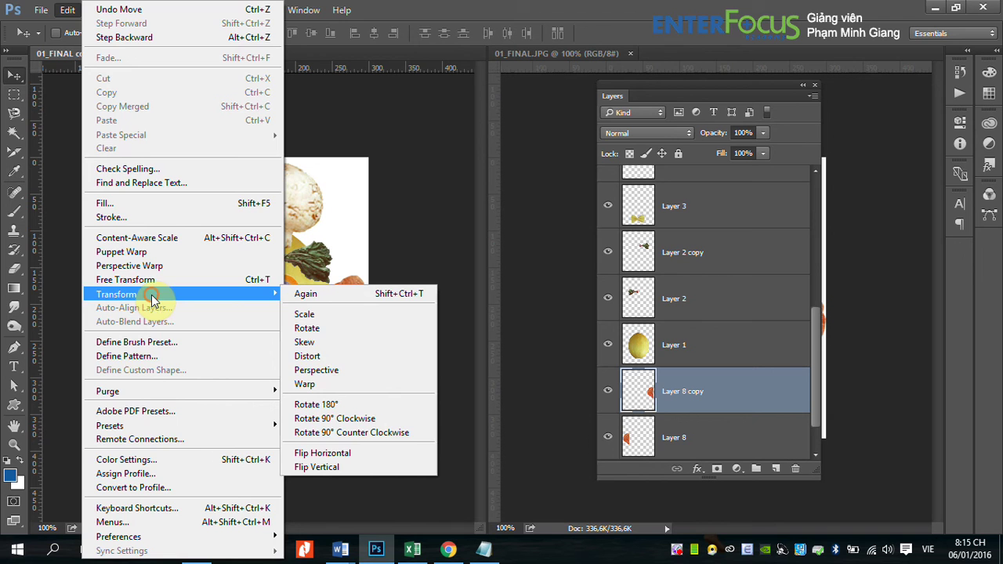
pyautogui.click(335, 455)
pyautogui.moveTo(350, 316); pyautogui.dragTo(346, 312)
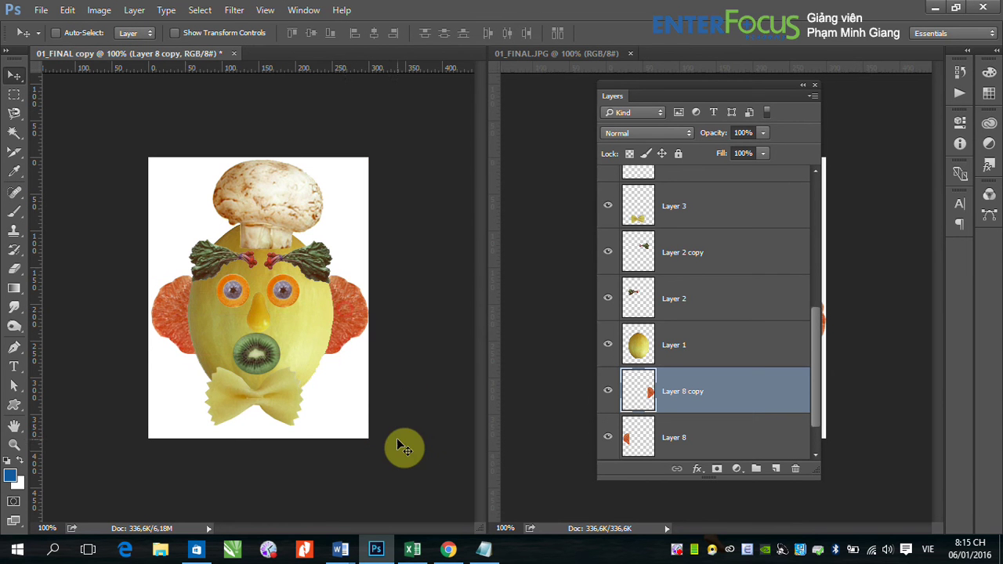
# Move the mushroom hat on Layer 9 slightly left and up to centre it on the melon, and uncover the reference image for comparison.
pyautogui.rightClick(286, 202)
pyautogui.click(321, 213)
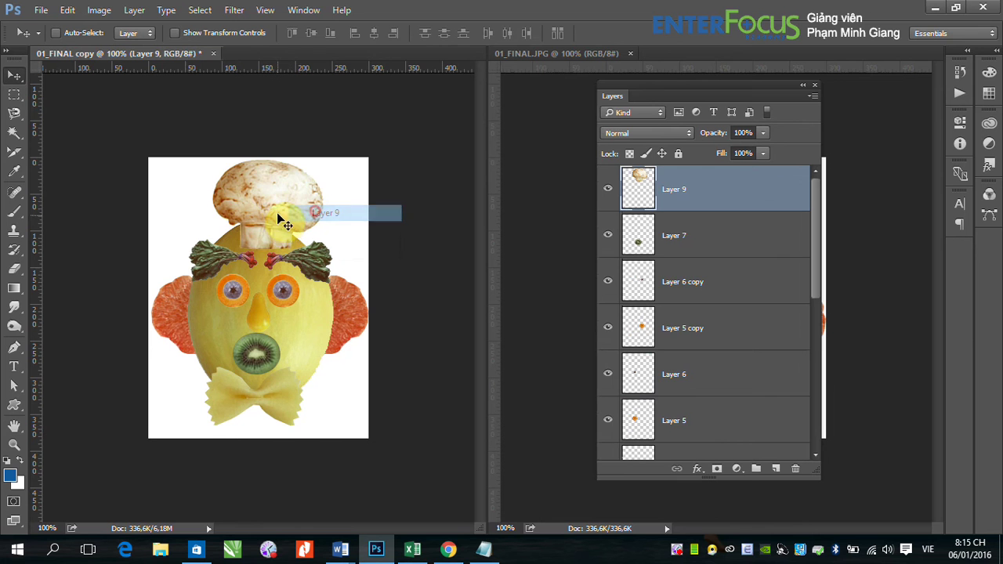
pyautogui.moveTo(279, 201); pyautogui.dragTo(268, 211)
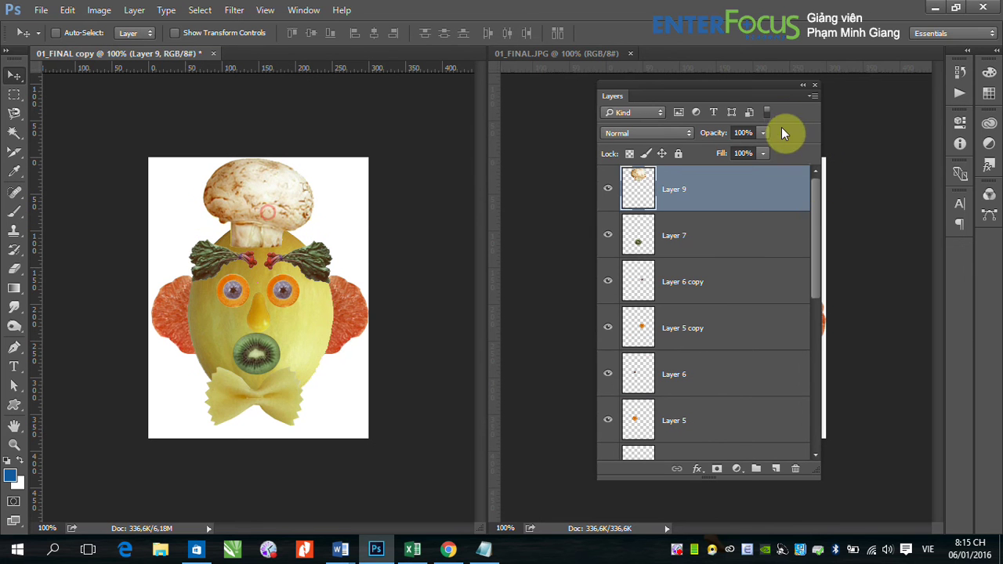
pyautogui.moveTo(754, 87); pyautogui.dragTo(616, 439)
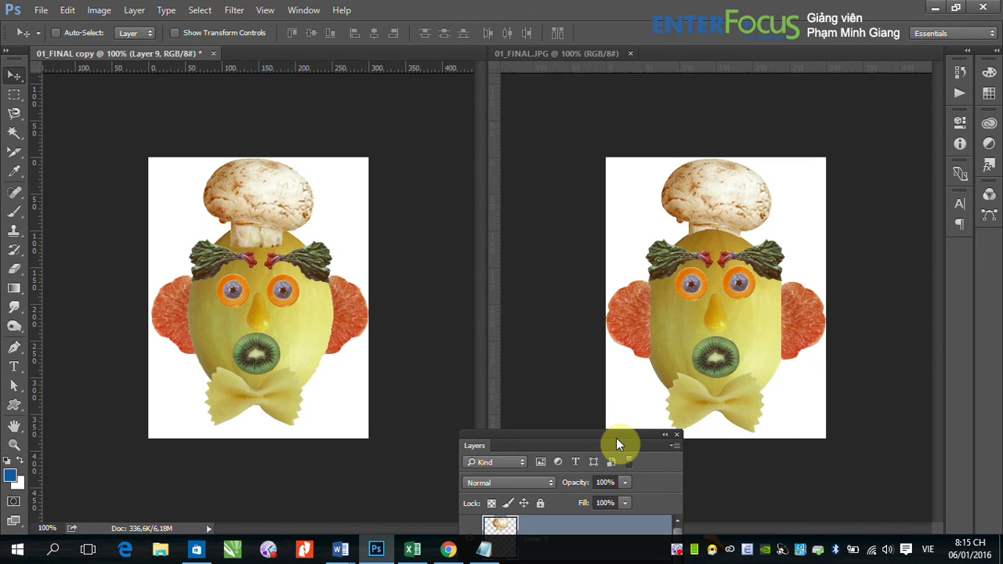
# Select all layers from Layer 7 down to Layer 8 and move the whole face slightly down beneath the mushroom hat.
pyautogui.moveTo(616, 439); pyautogui.dragTo(694, 68)
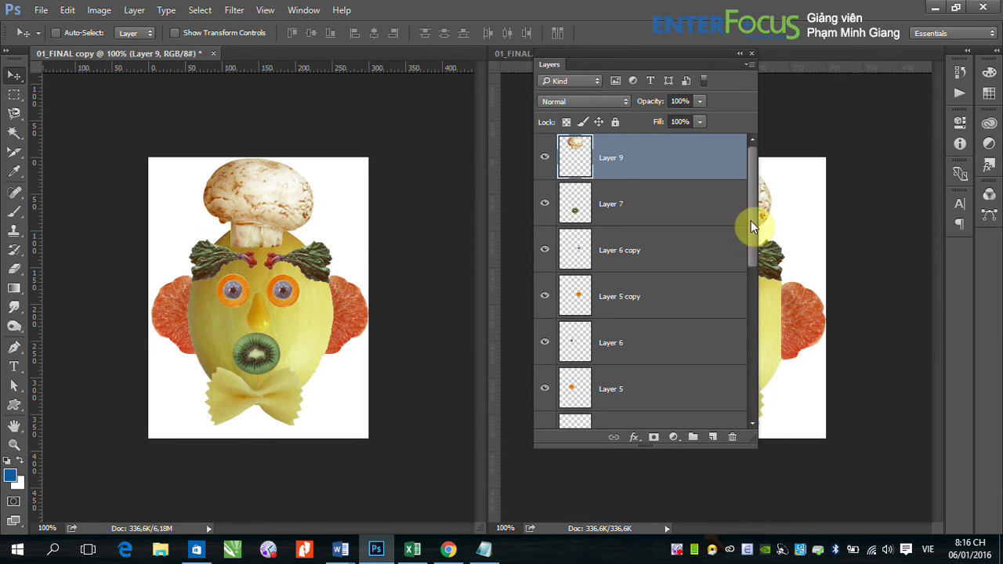
pyautogui.click(627, 204)
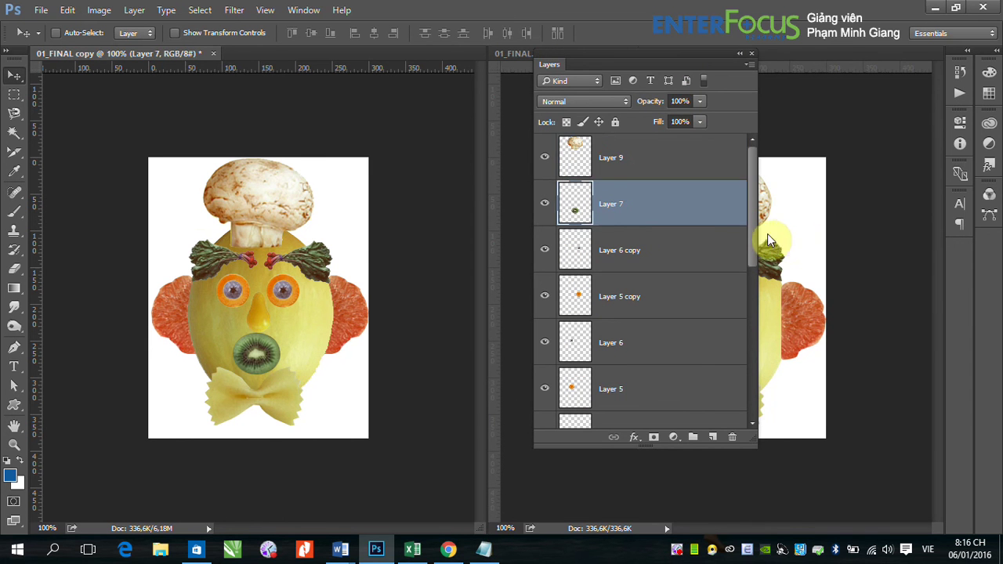
pyautogui.moveTo(751, 241); pyautogui.dragTo(745, 393)
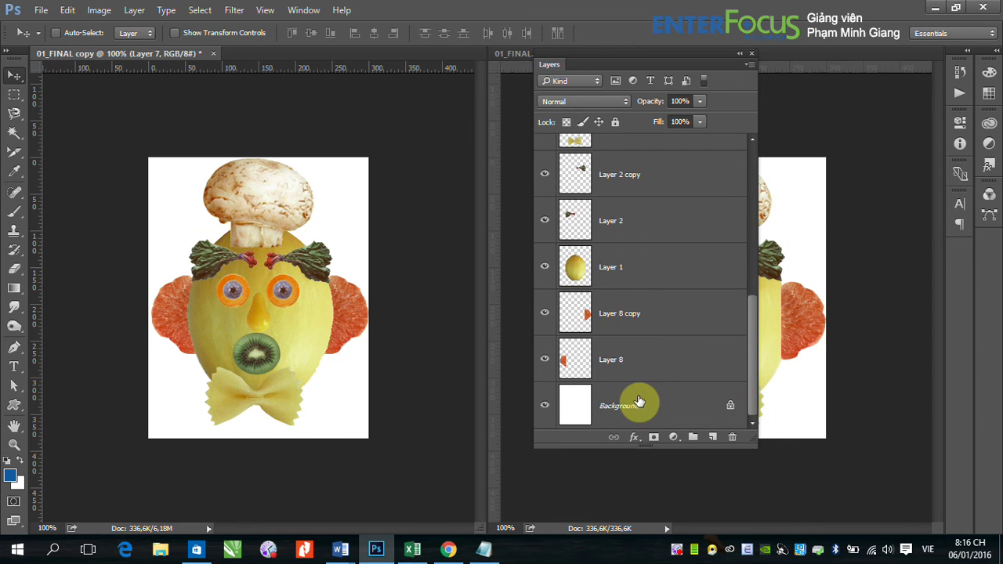
pyautogui.keyDown('shift'); pyautogui.click(623, 364); pyautogui.keyUp('shift')
pyautogui.moveTo(752, 350); pyautogui.dragTo(757, 192)
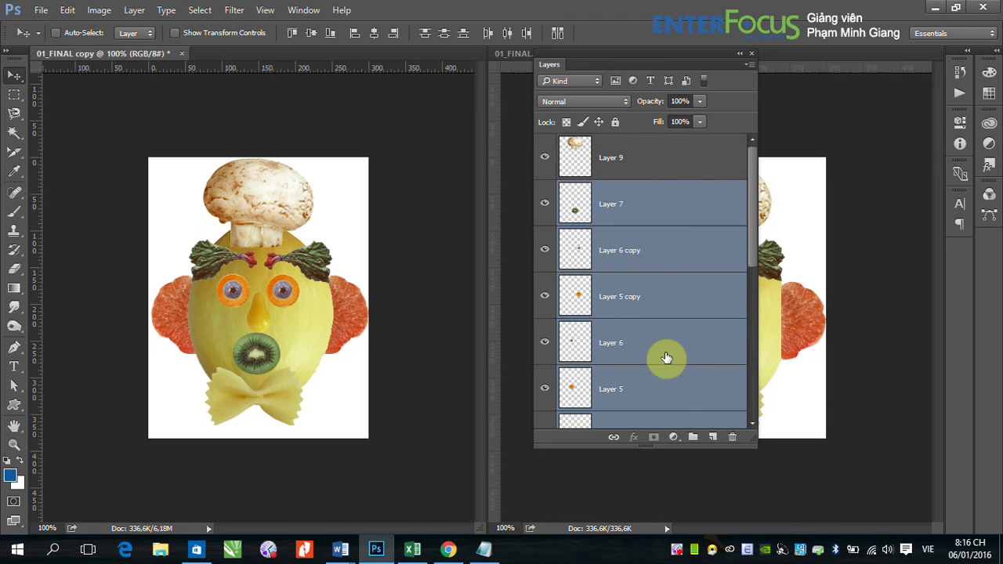
pyautogui.moveTo(297, 338)
pyautogui.mouseDown()
pyautogui.moveTo(328, 348)
pyautogui.moveTo(197, 348)
pyautogui.moveTo(295, 329)
pyautogui.mouseUp()
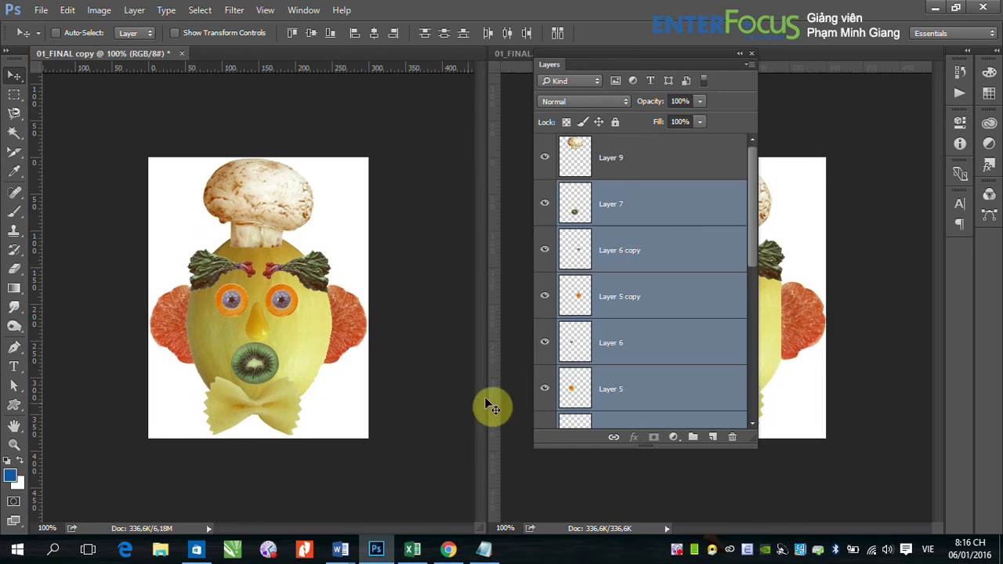
# Move the mushroom's Layer 9 below the melon's Layer 1 in the layer stack, and collapse the layer list to compare with the reference.
pyautogui.click(602, 160)
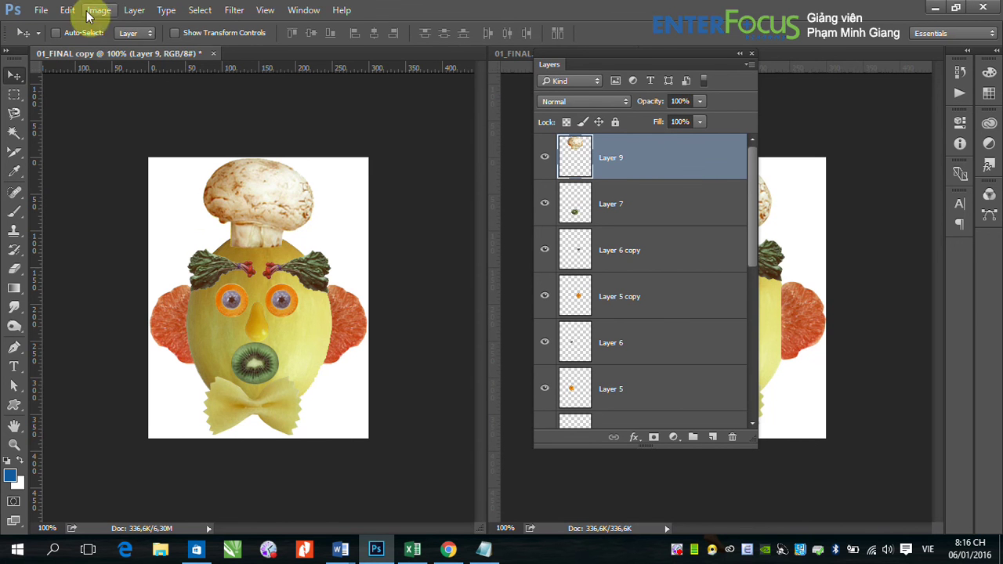
pyautogui.moveTo(665, 162); pyautogui.dragTo(696, 384)
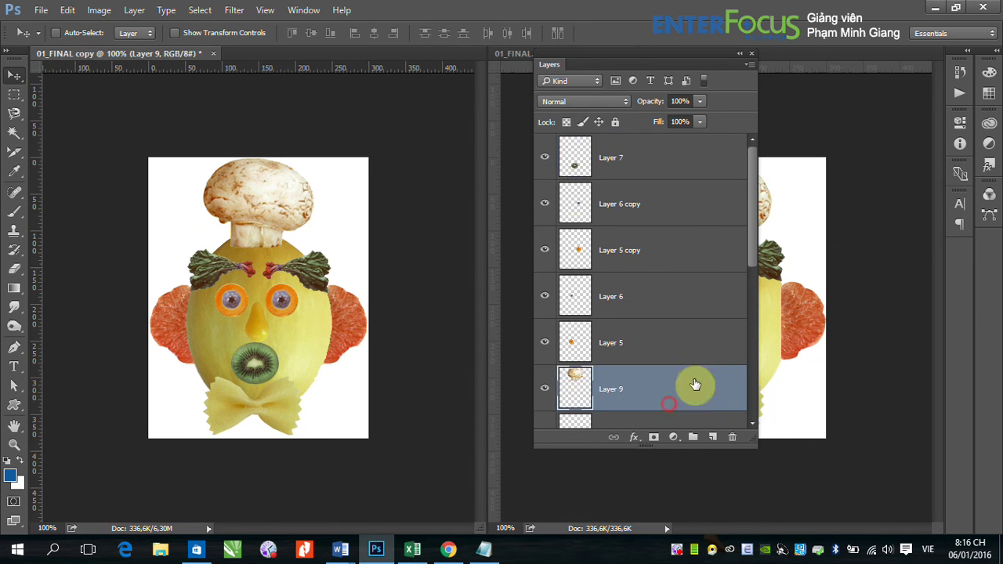
pyautogui.moveTo(750, 239); pyautogui.dragTo(760, 346)
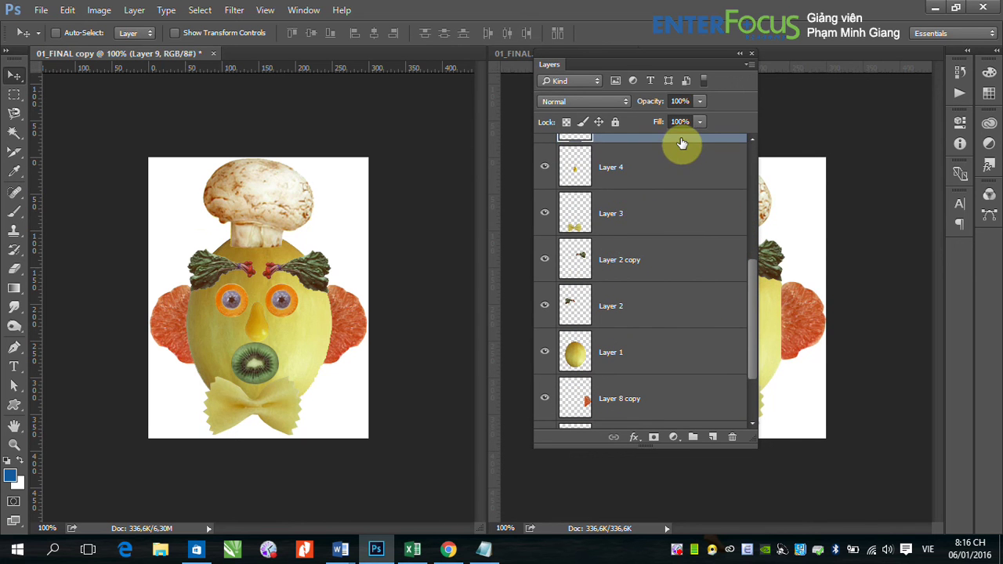
pyautogui.moveTo(679, 142); pyautogui.dragTo(672, 383)
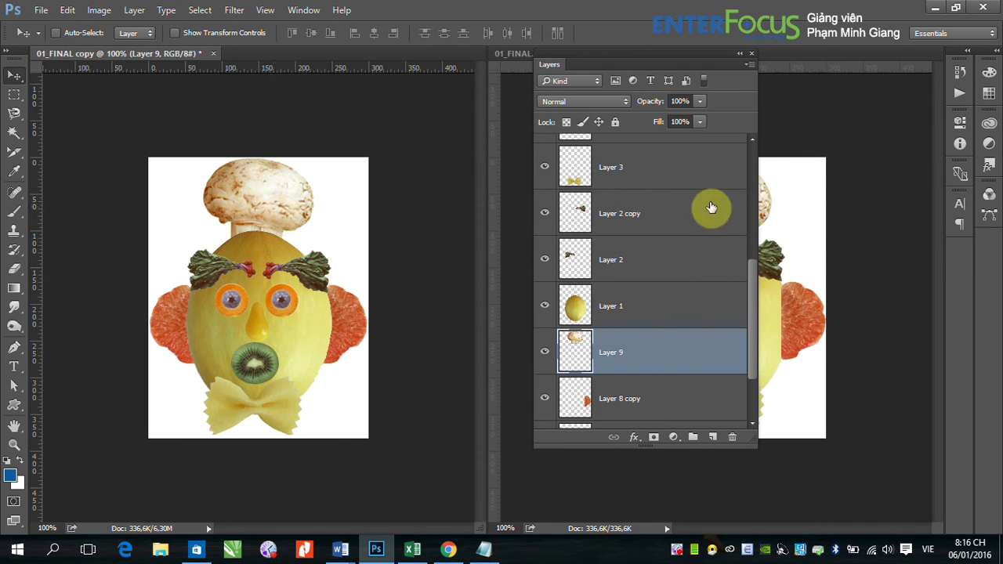
pyautogui.click(740, 55)
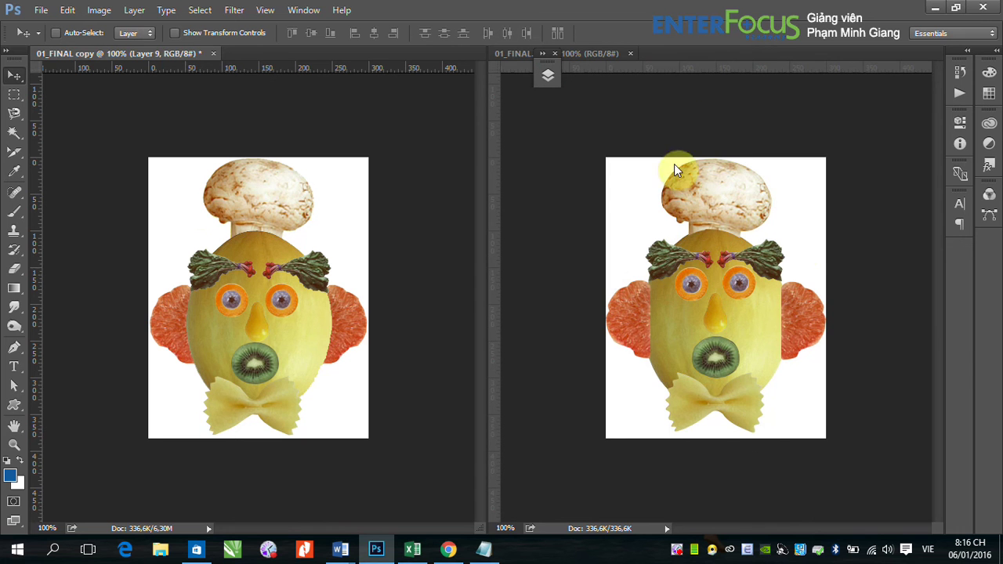